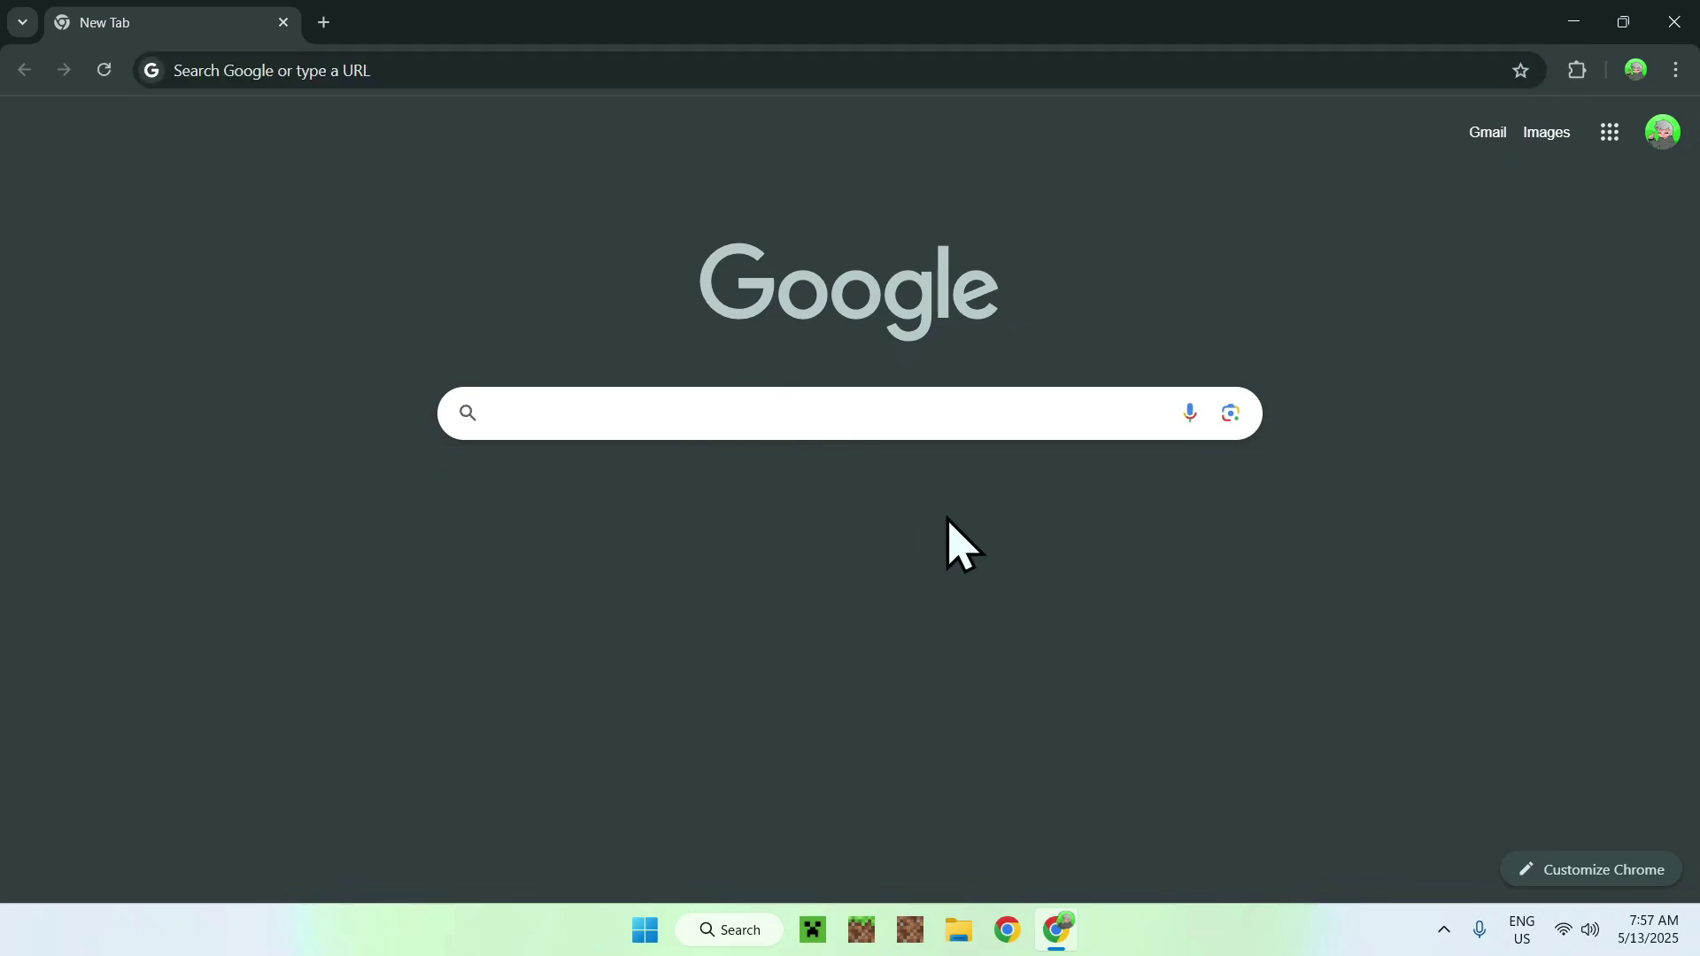
Search Google for 'Modrinth' and open the modrinth.com result.
text(M)
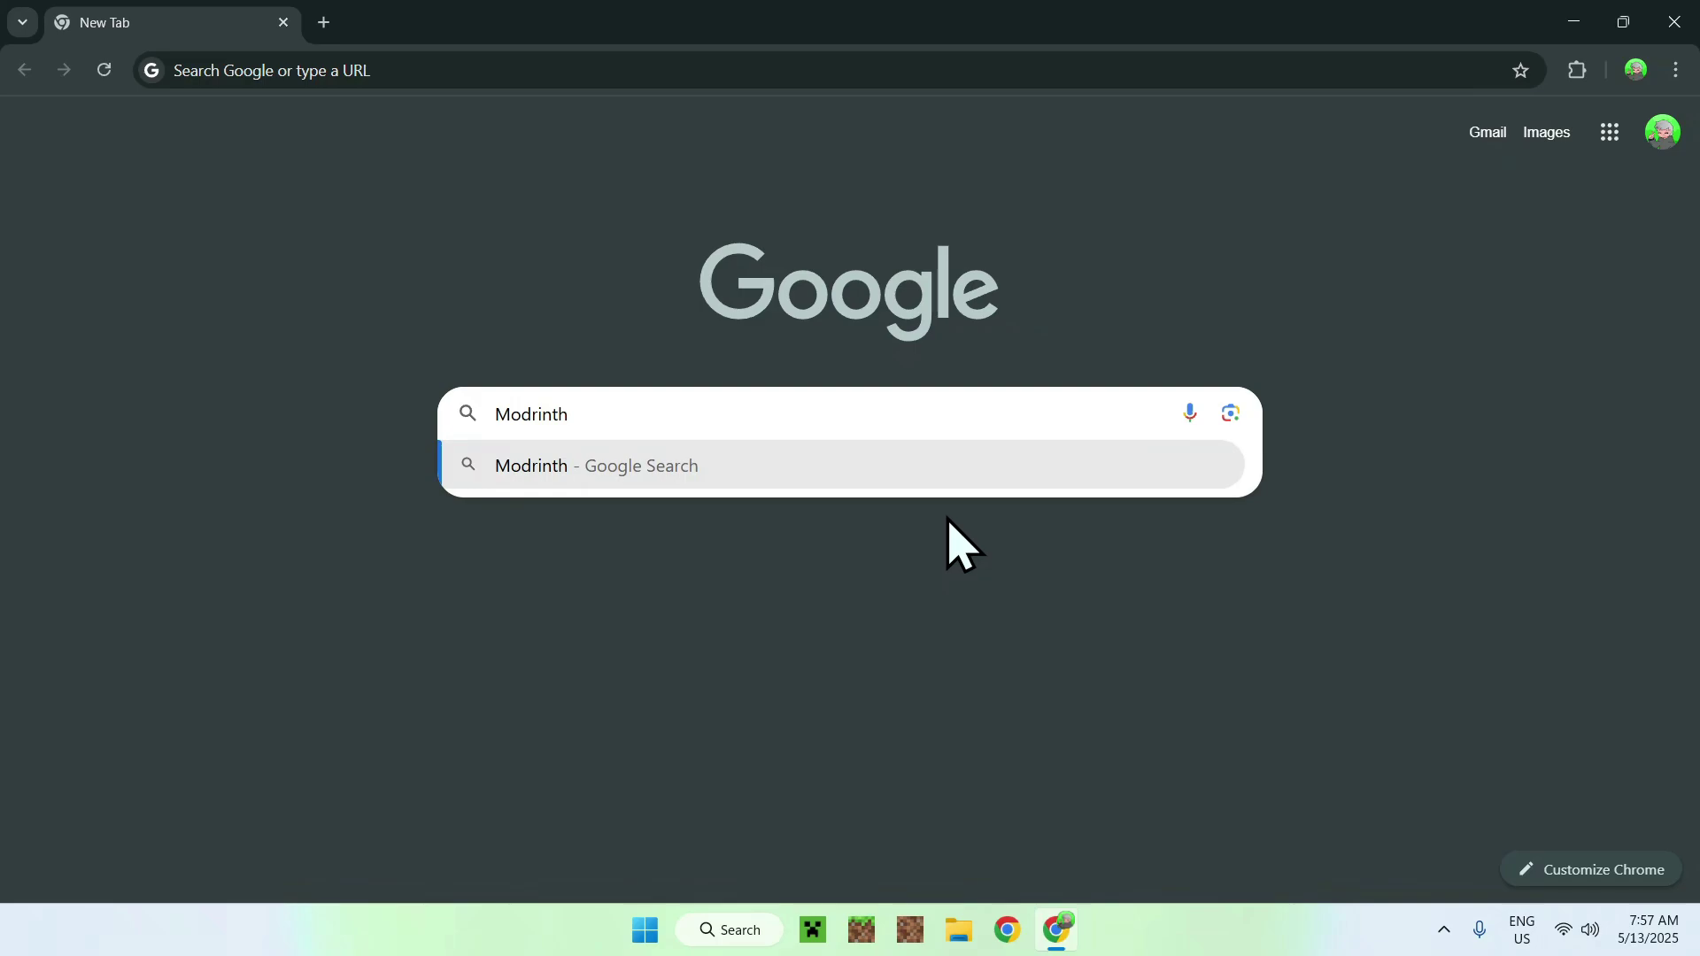
text(odrinth)
key(Return)
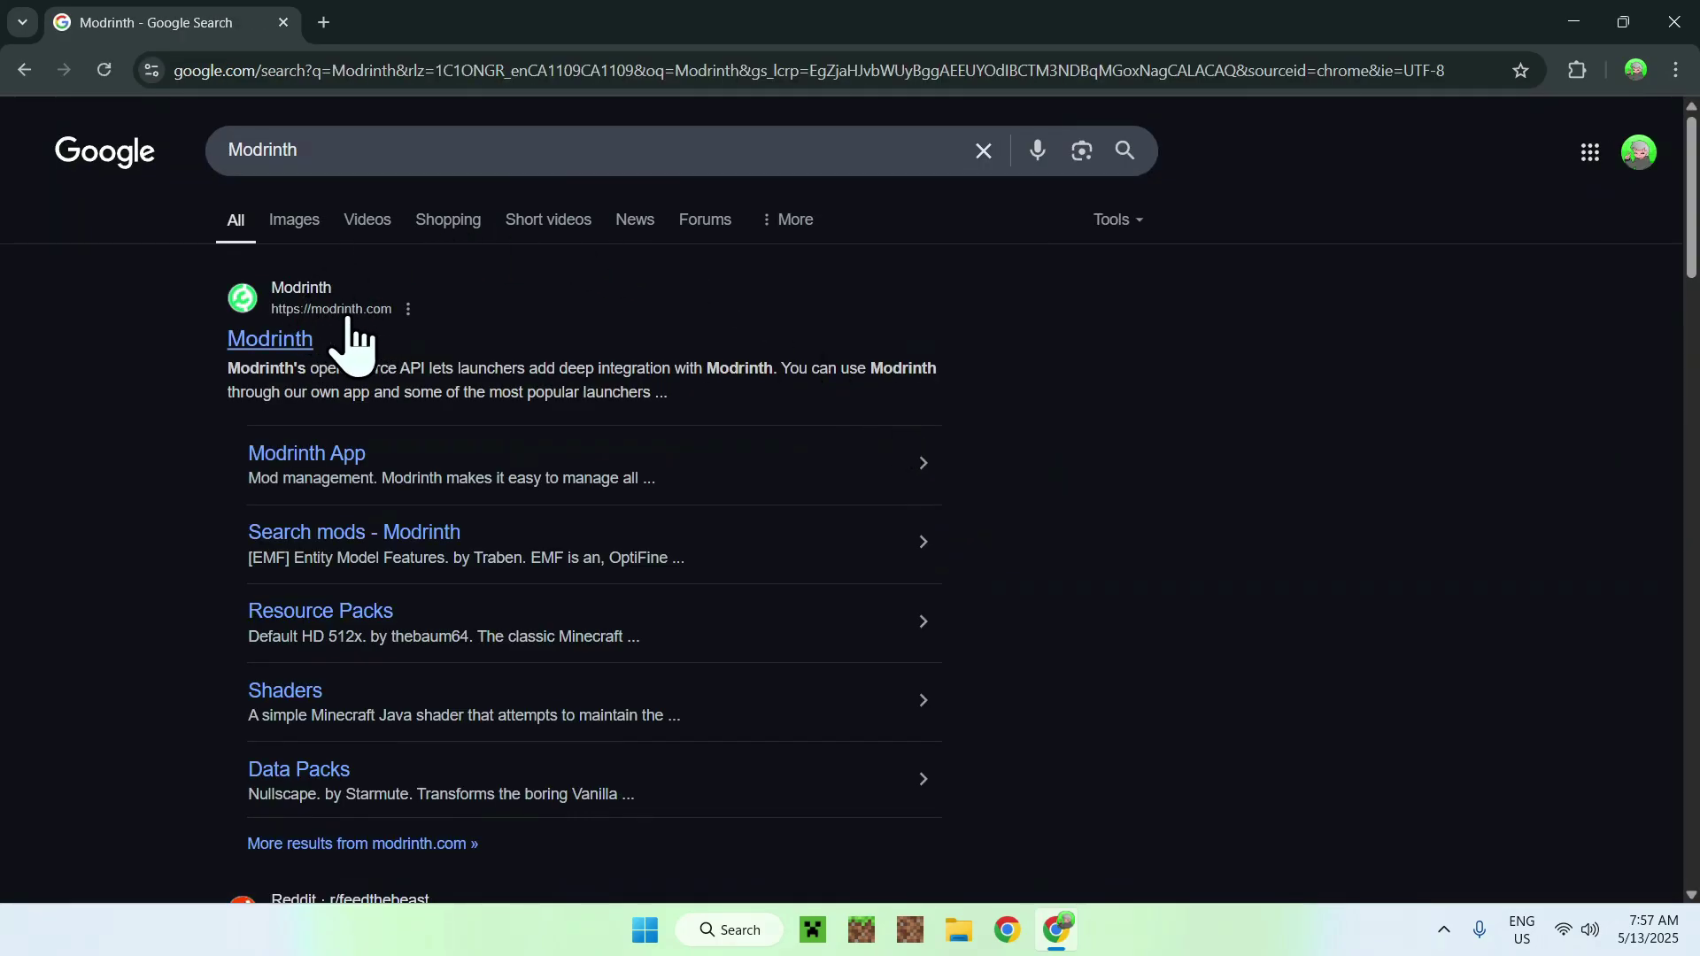
click(281, 342)
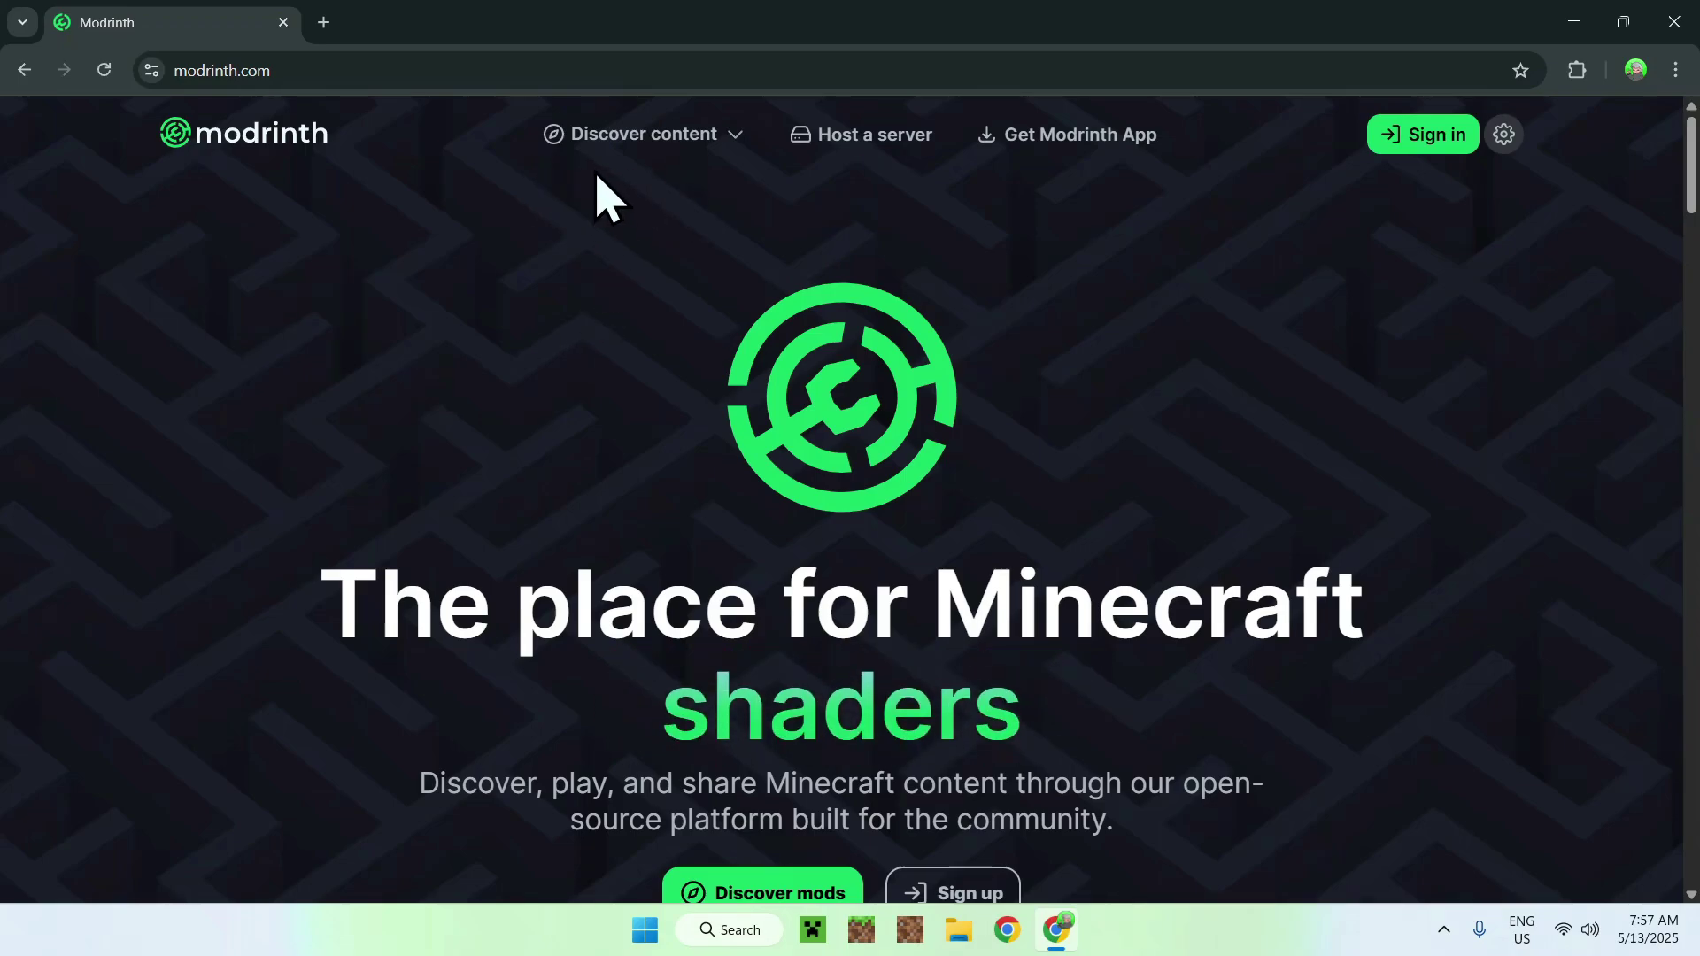
Search Modrinth's resource packs for 'Fresh Moves' and open its project page.
click(630, 140)
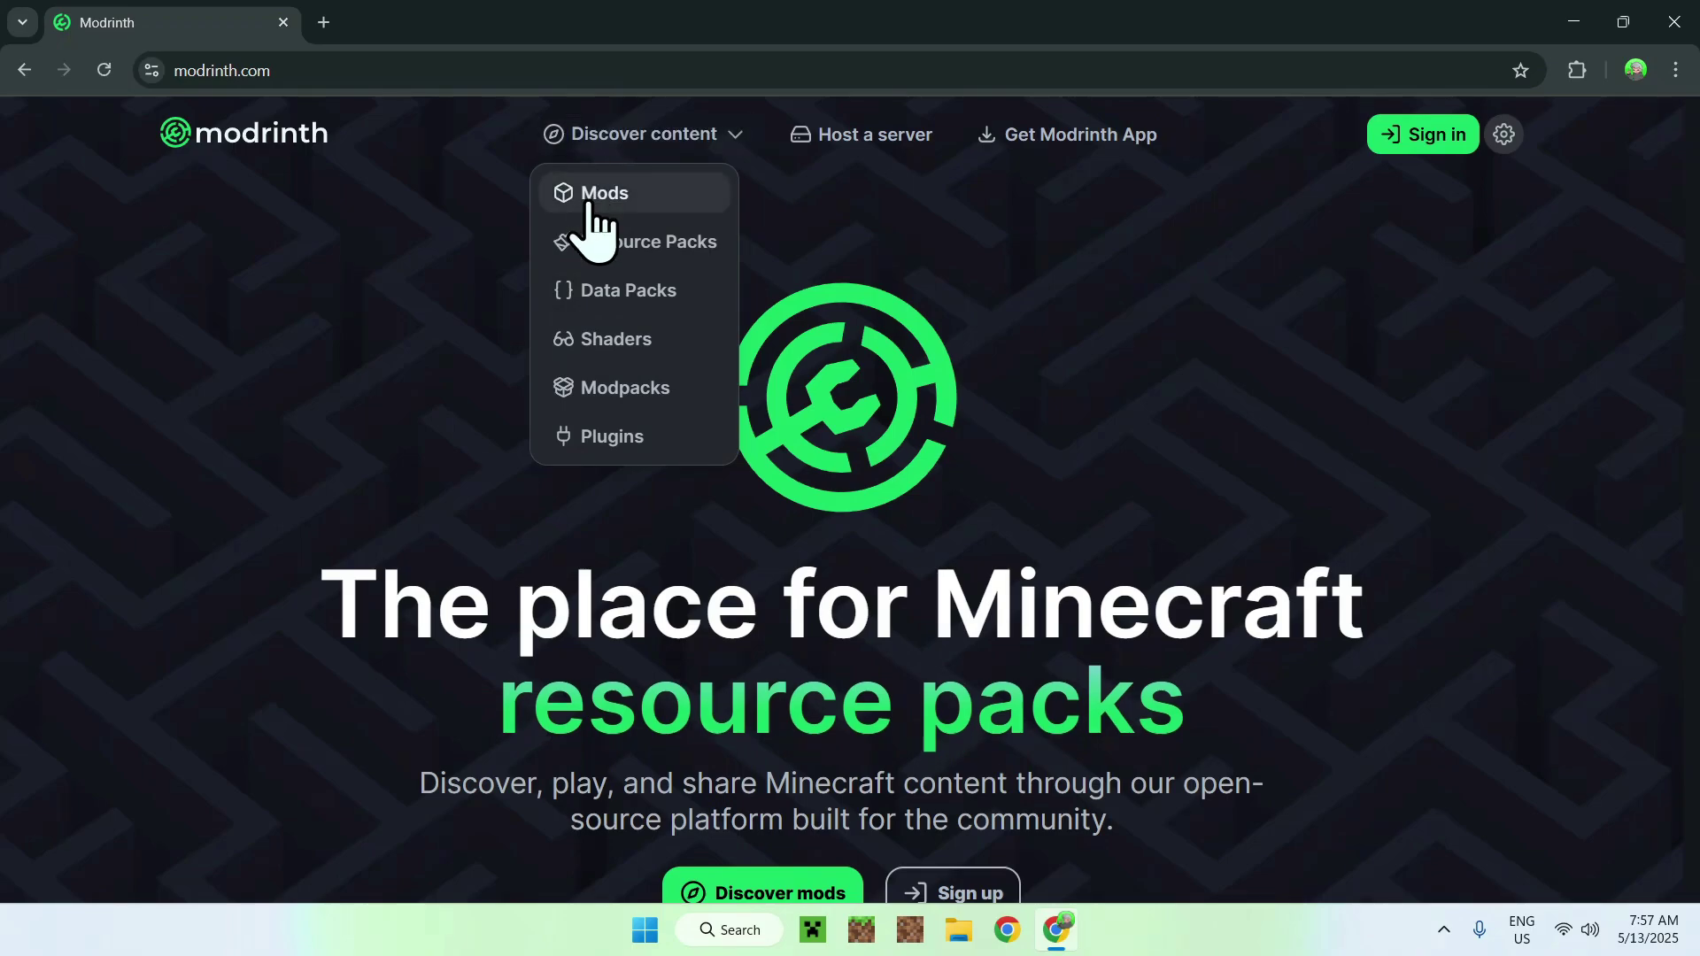
click(623, 248)
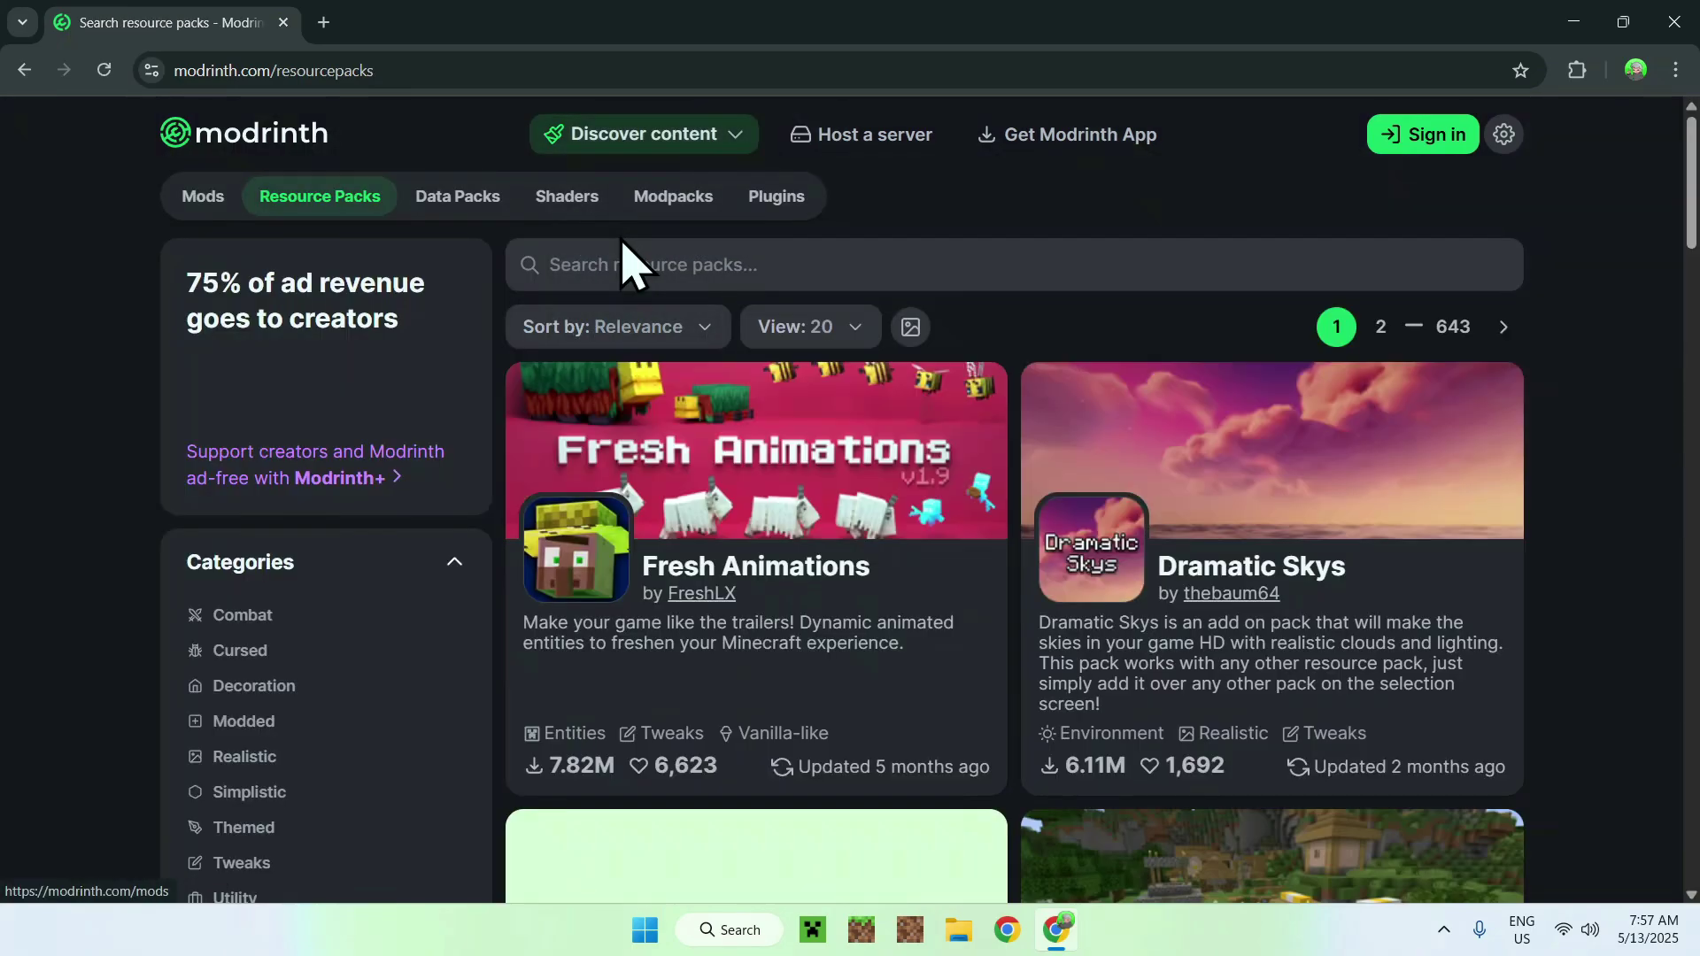
click(728, 269)
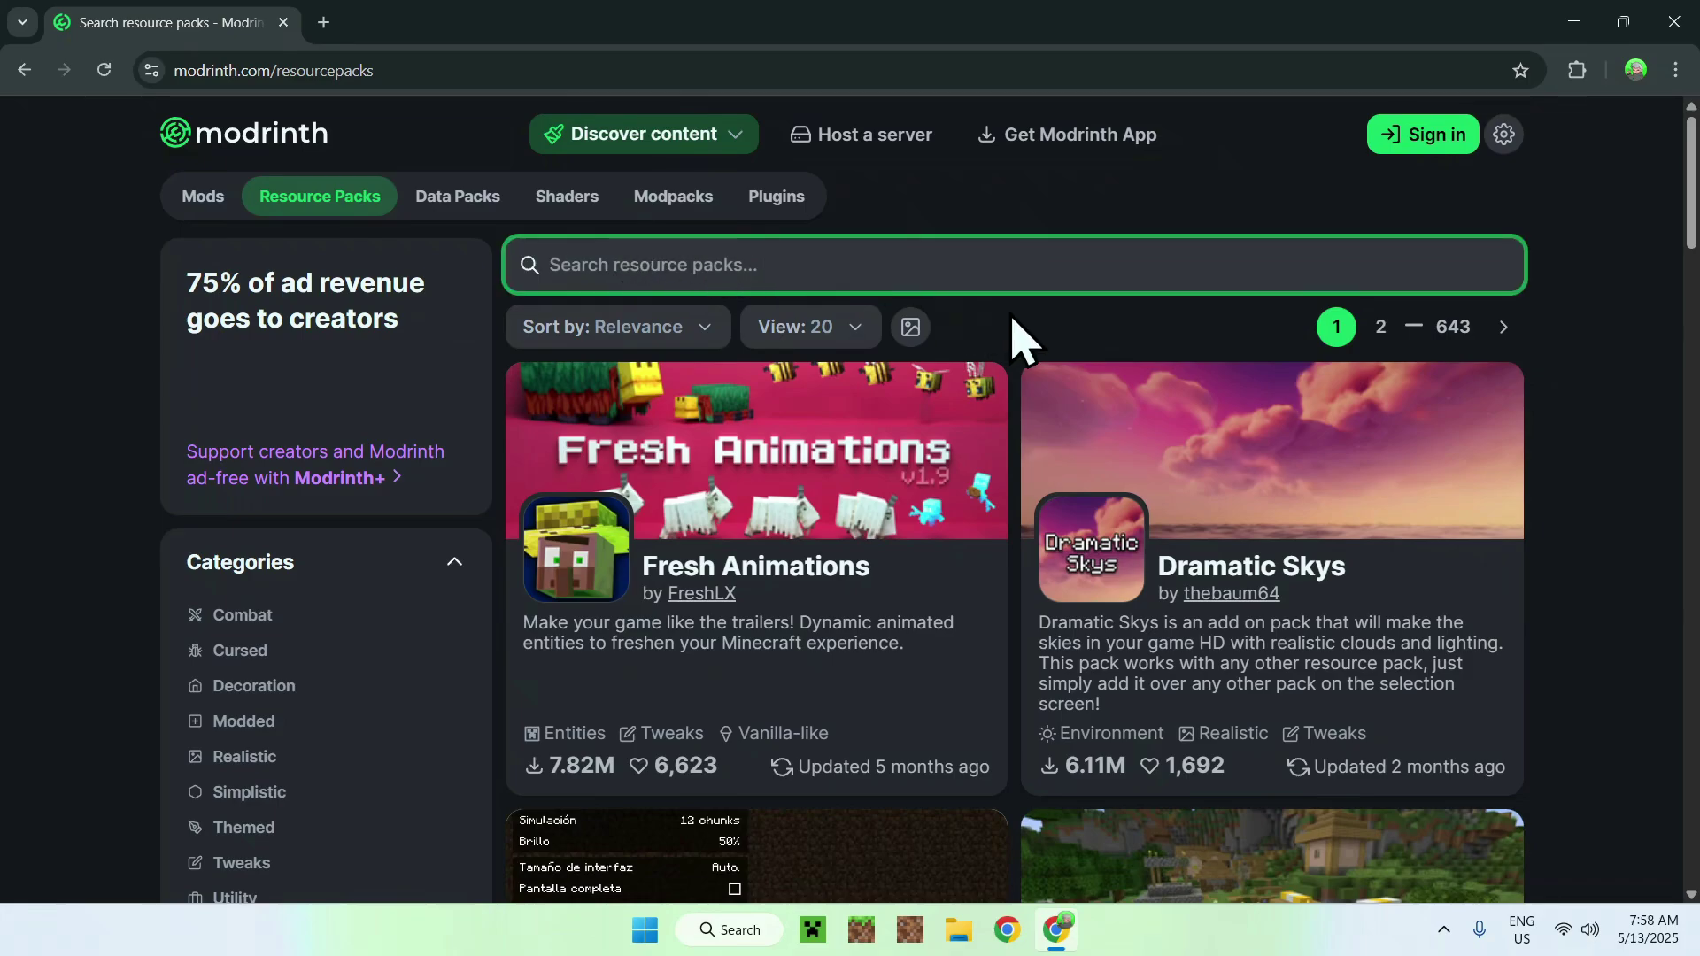
text(Fresh Moves)
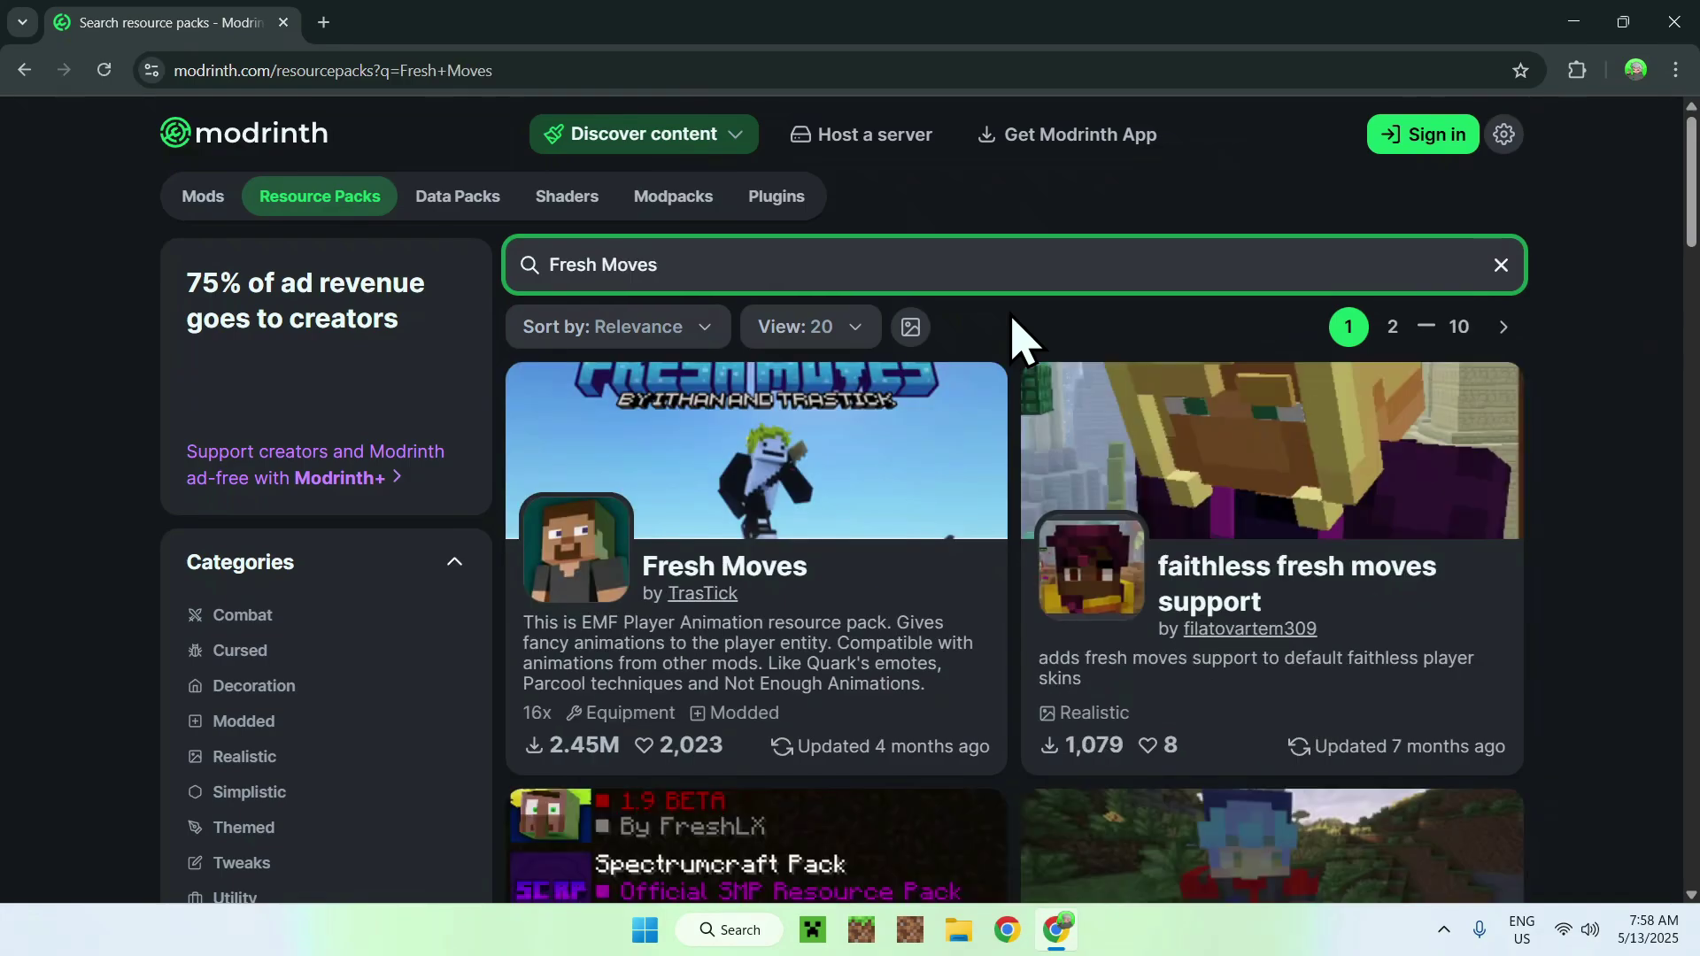
click(697, 574)
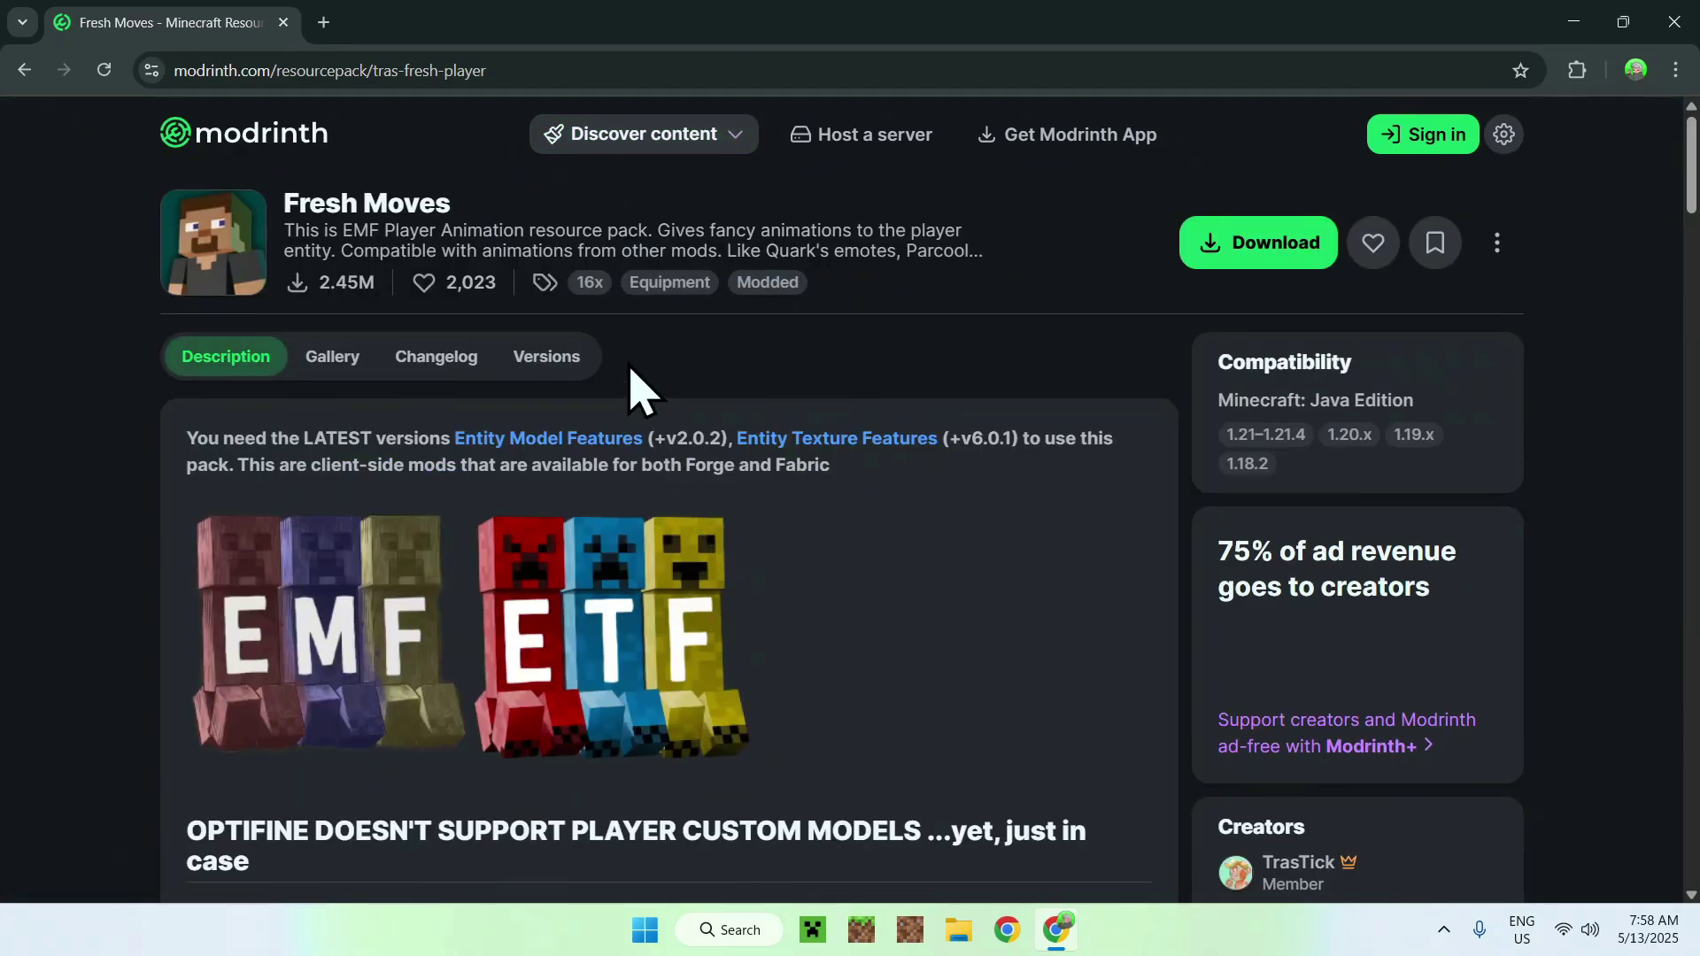
Filter the Fresh Moves versions to Minecraft 1.21.4, then return to the pack's description.
click(548, 363)
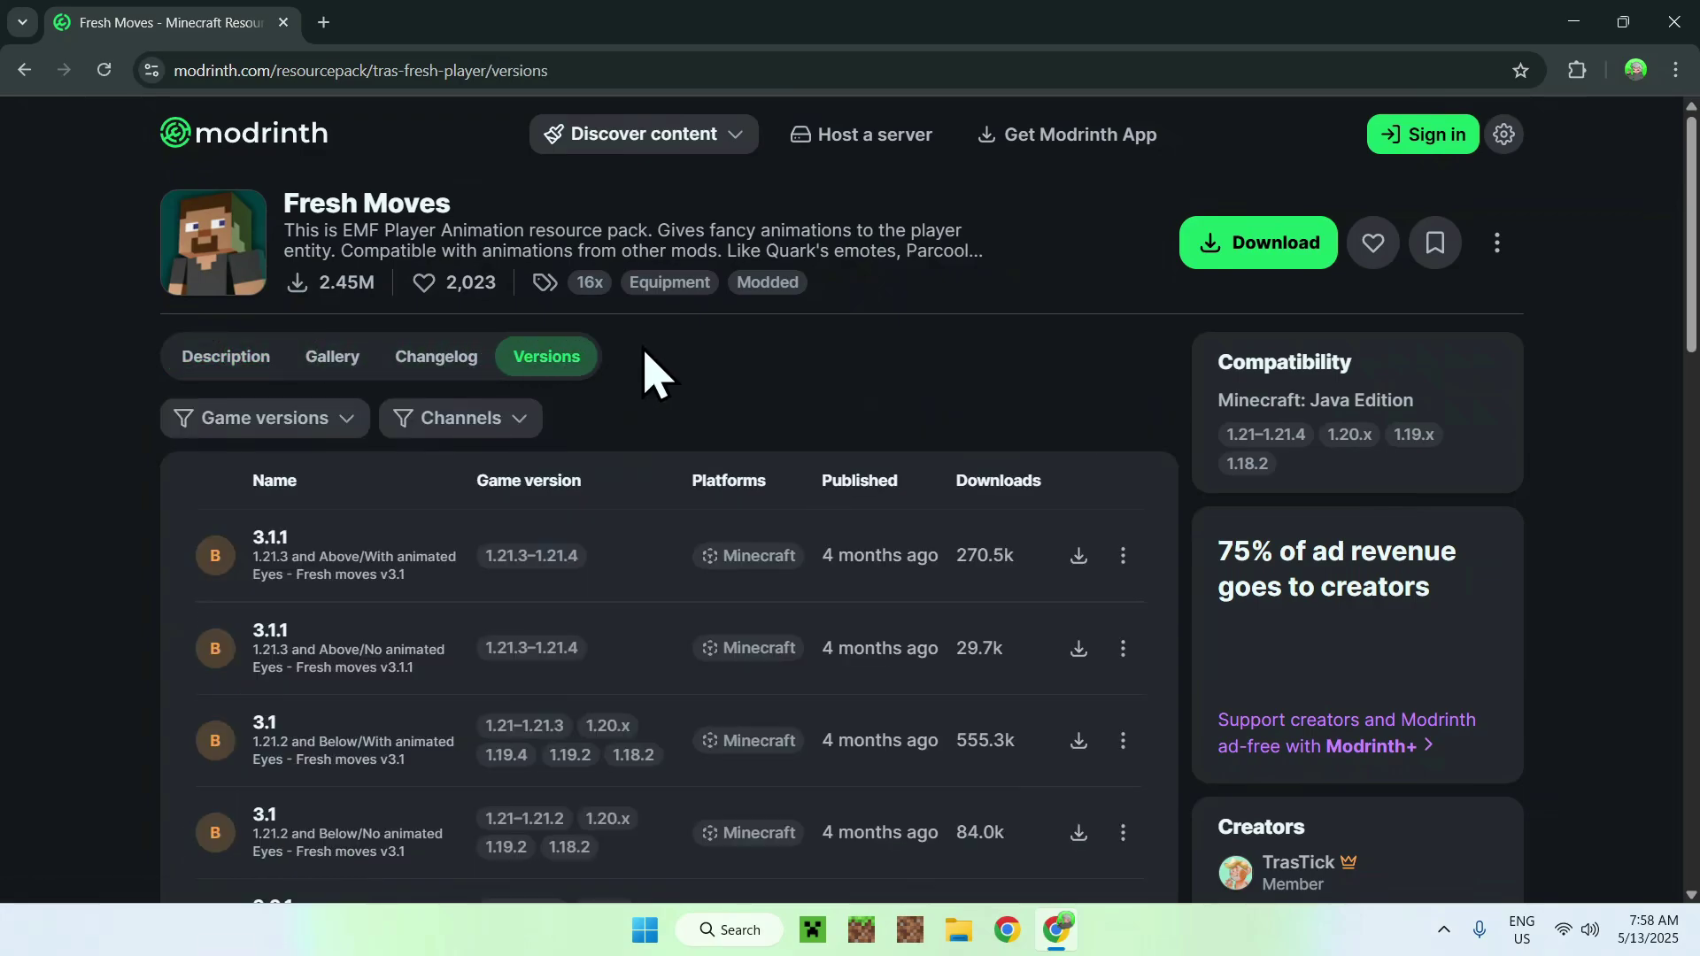
click(292, 421)
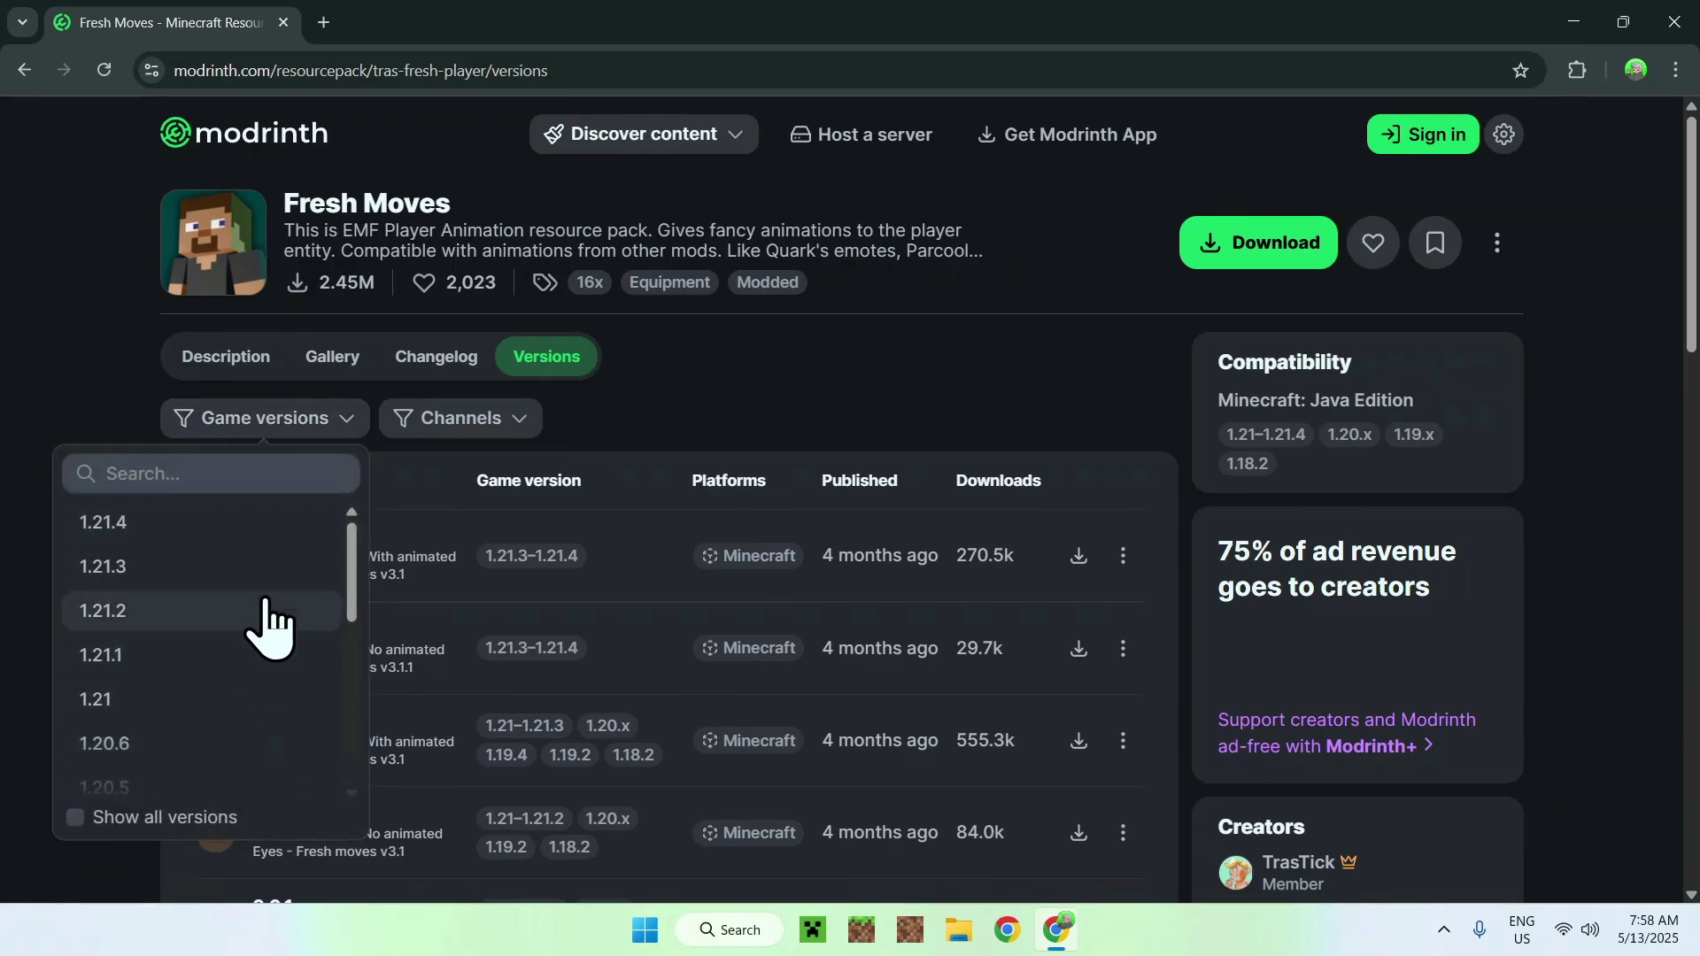
click(657, 407)
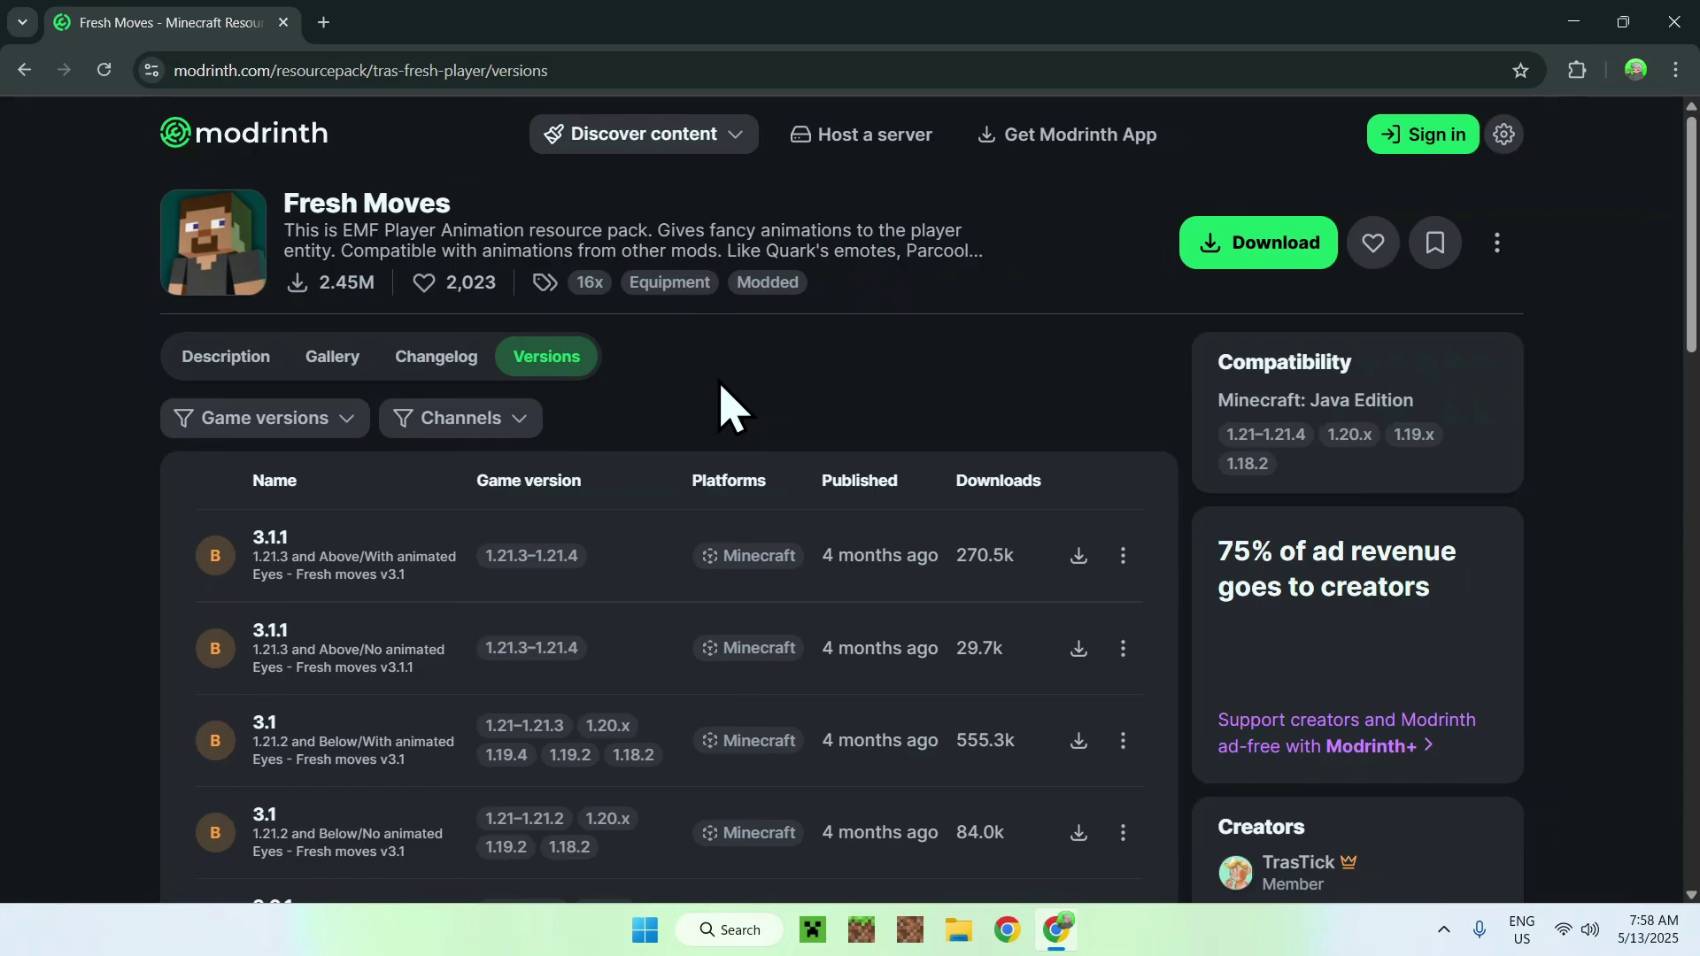
click(308, 425)
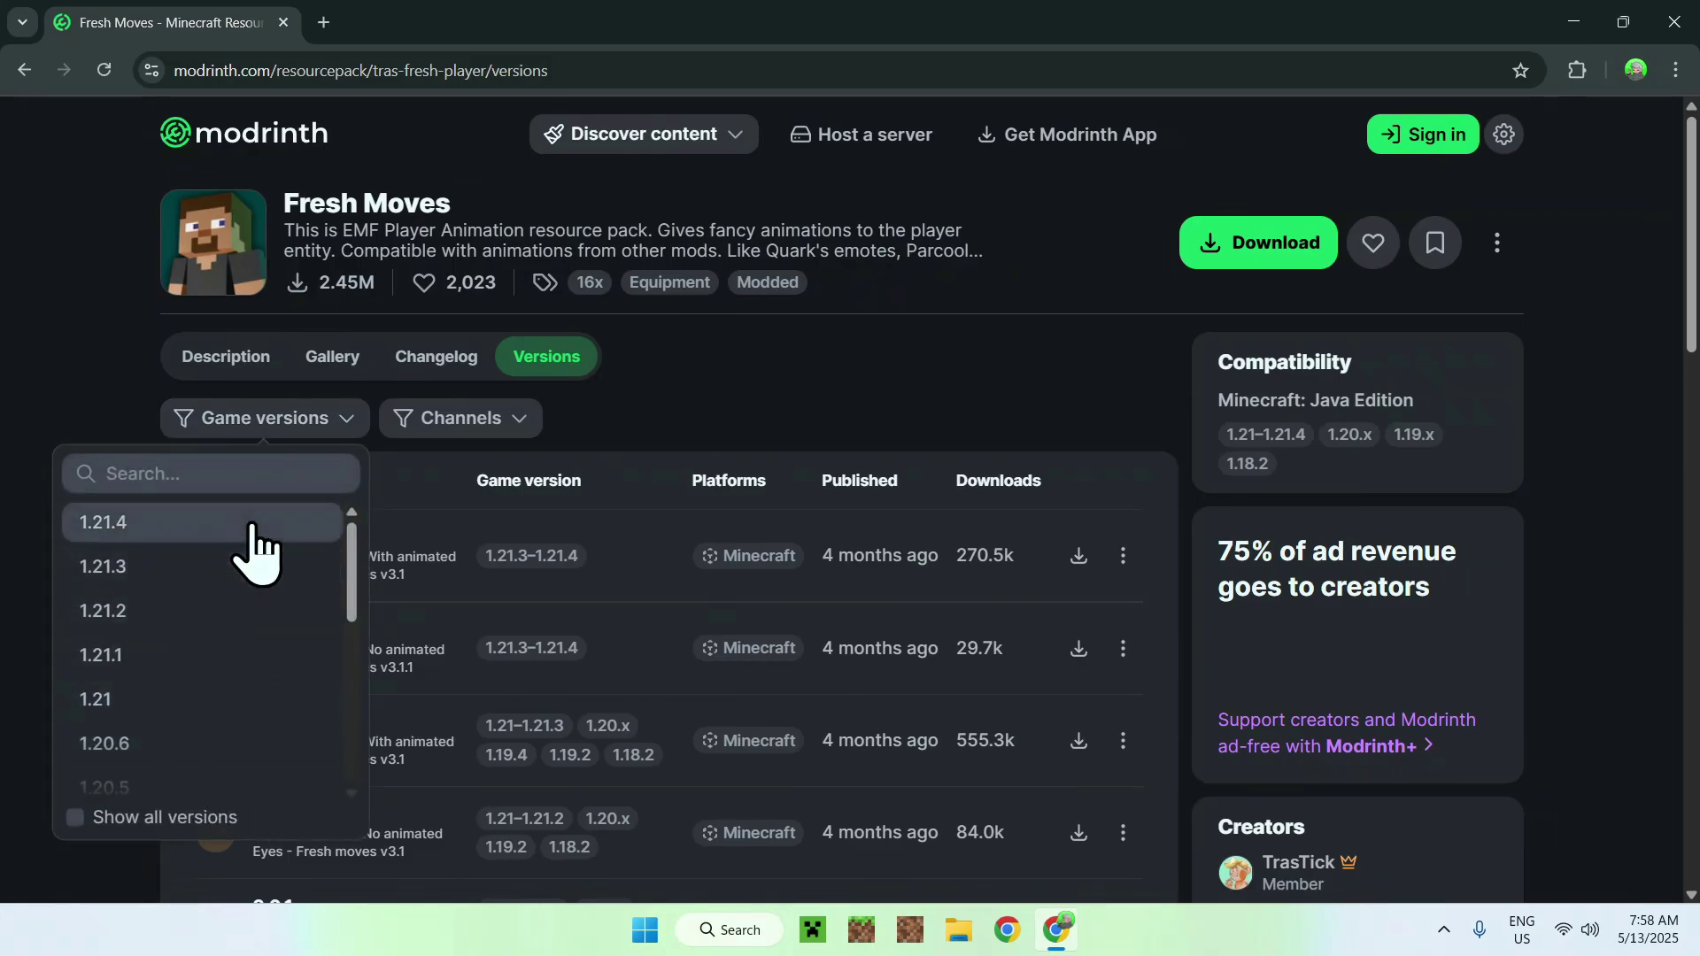
click(146, 529)
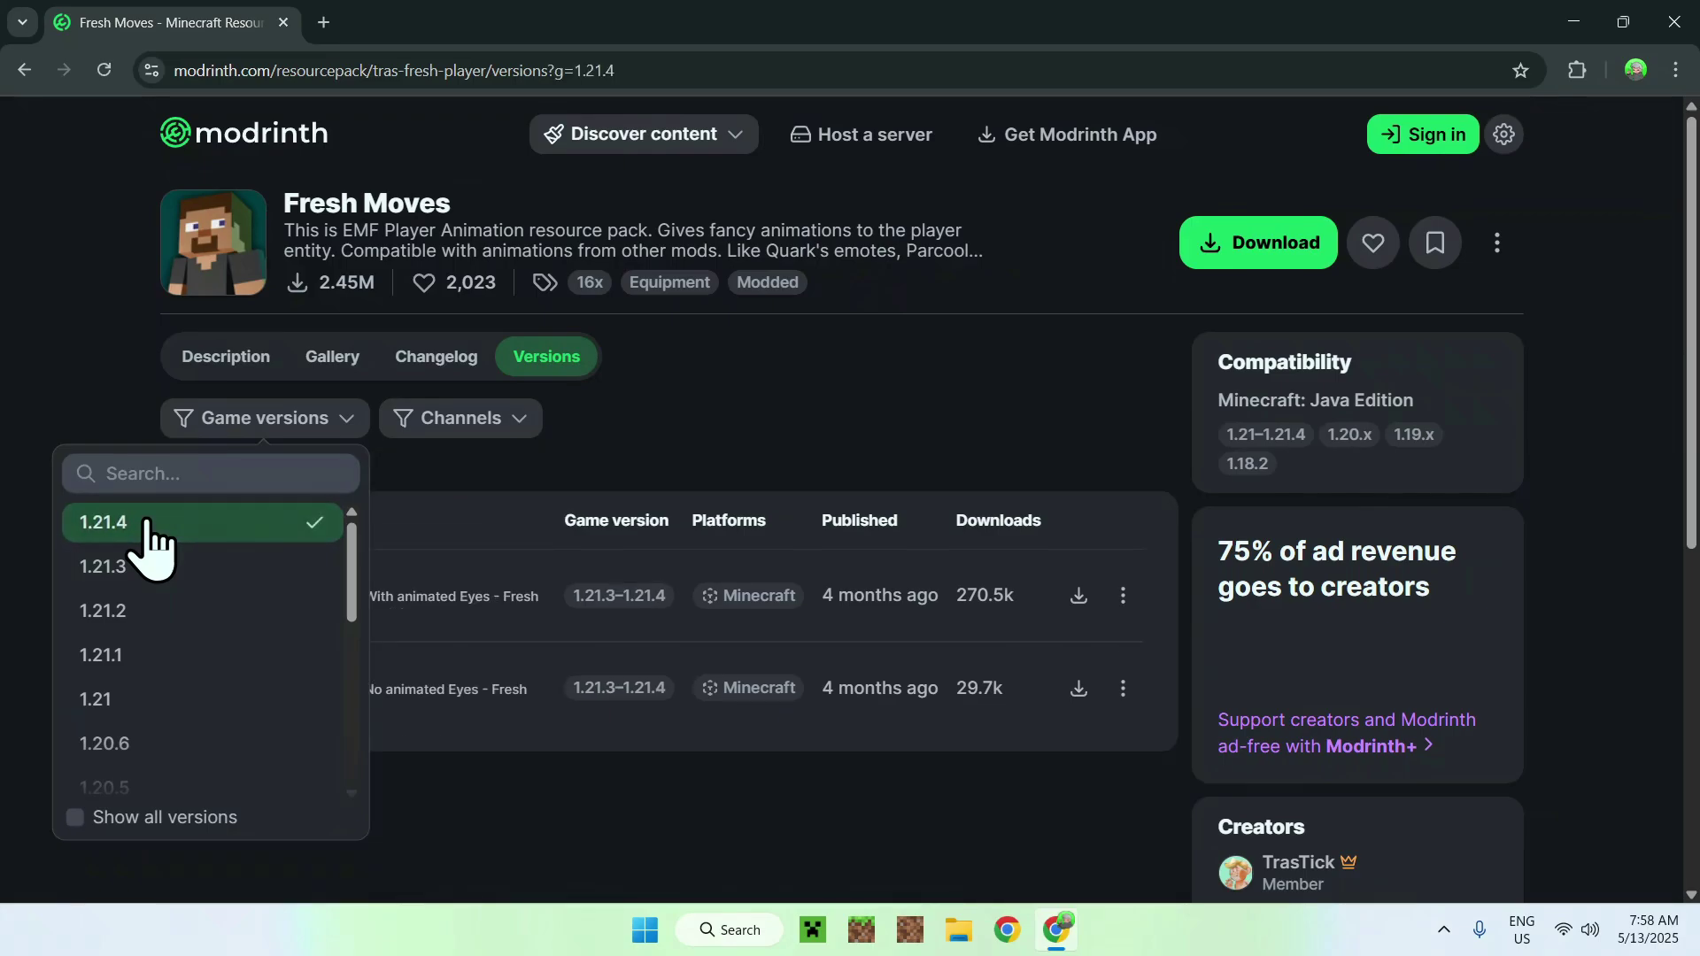
click(794, 409)
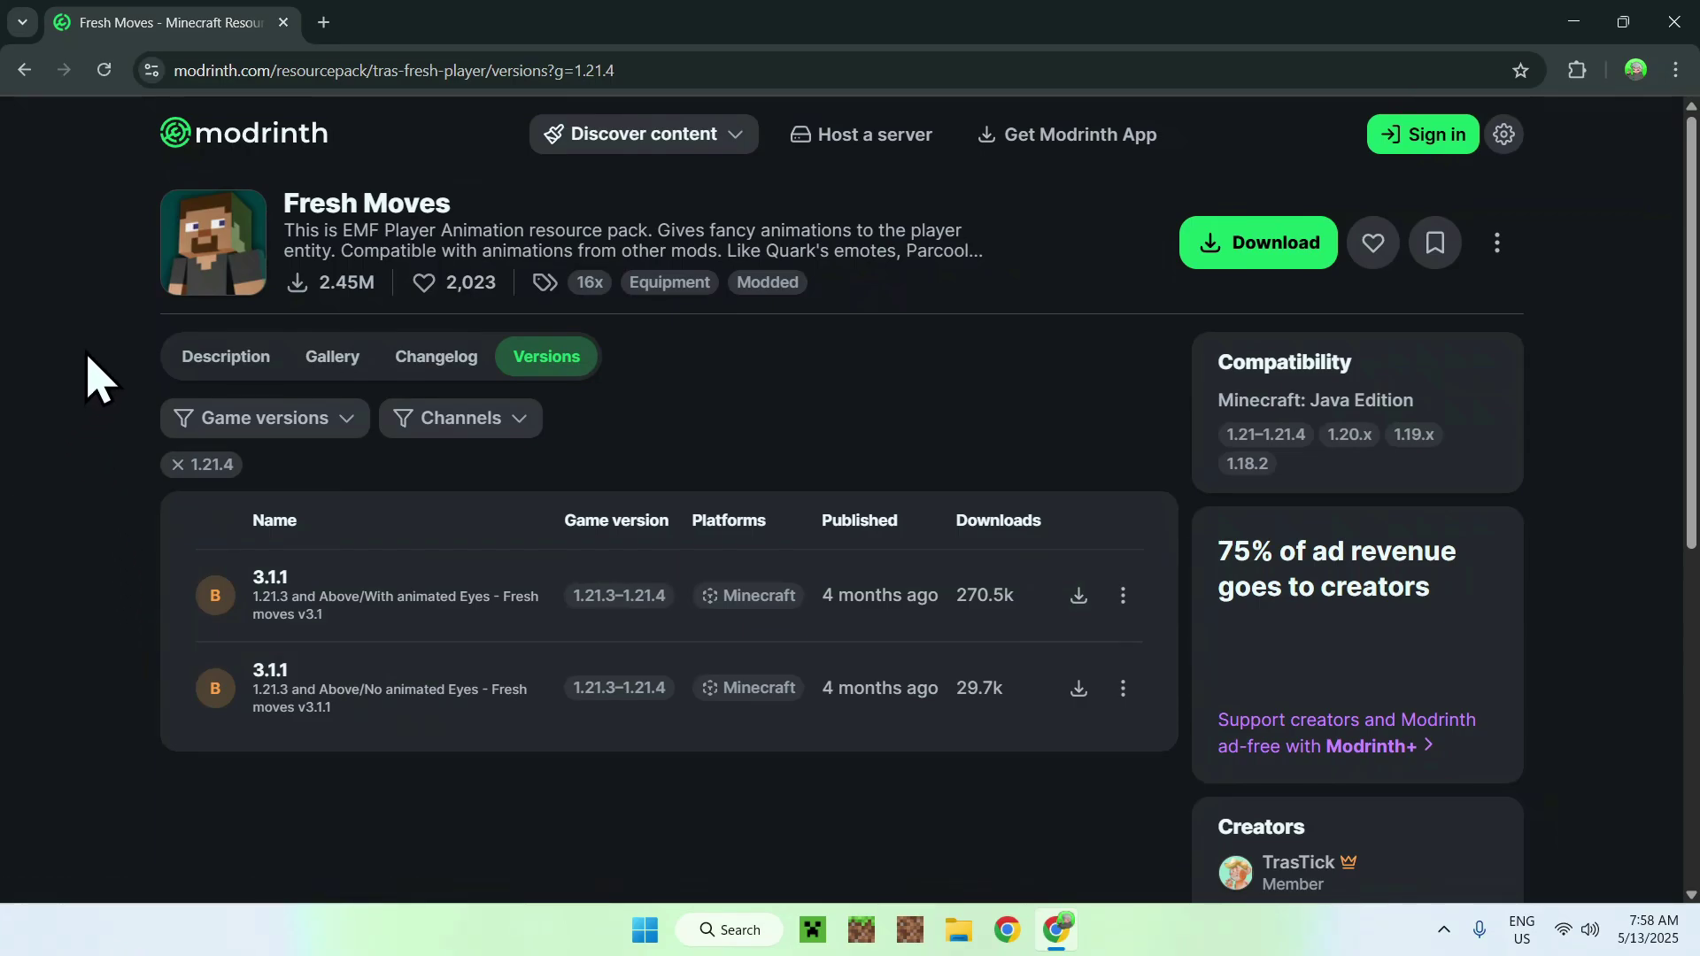
click(223, 359)
scroll(77, 531, down, 8)
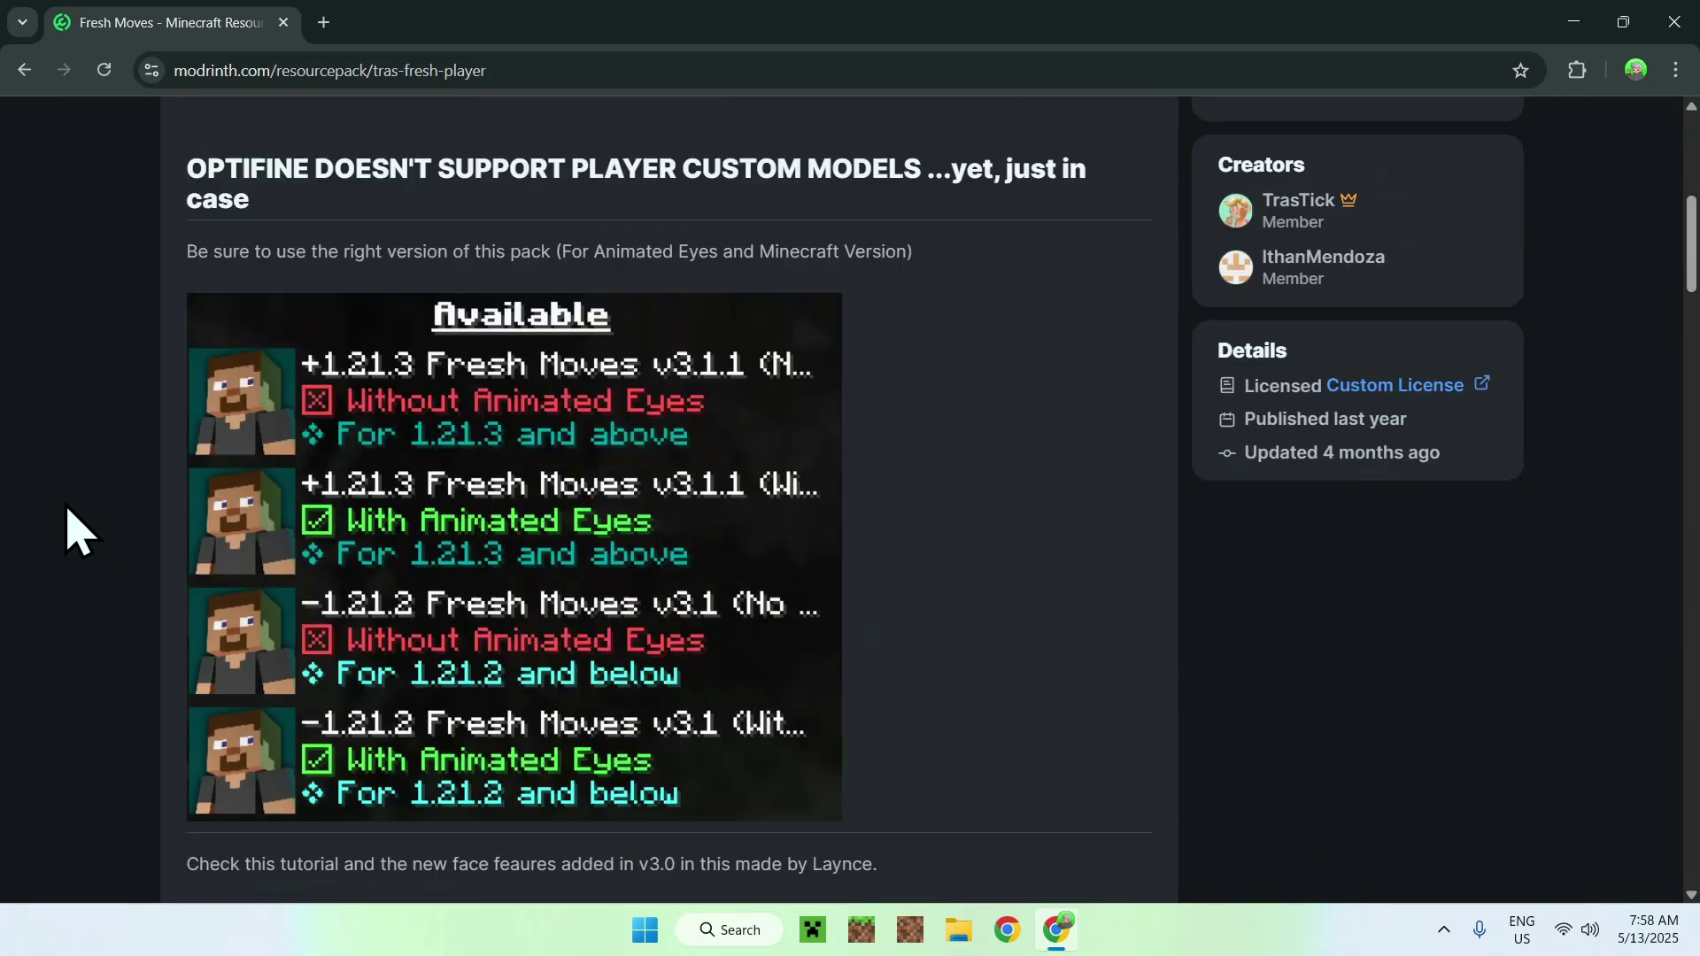
scroll(76, 531, down, 20)
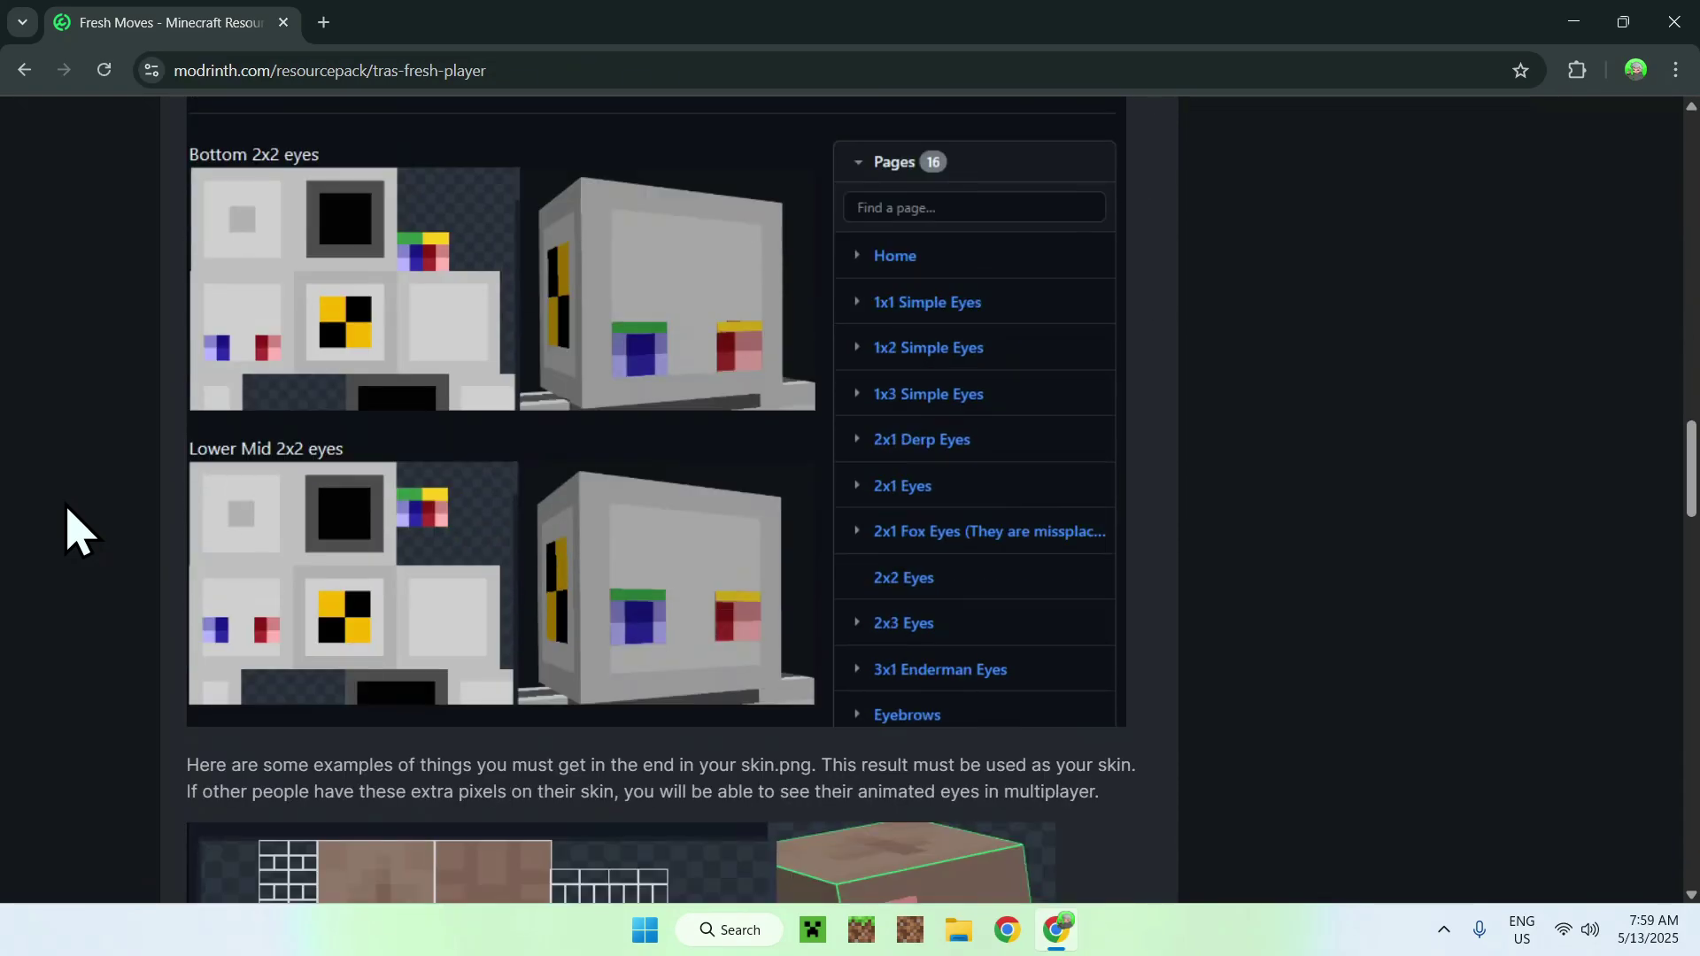
scroll(76, 531, up, 1)
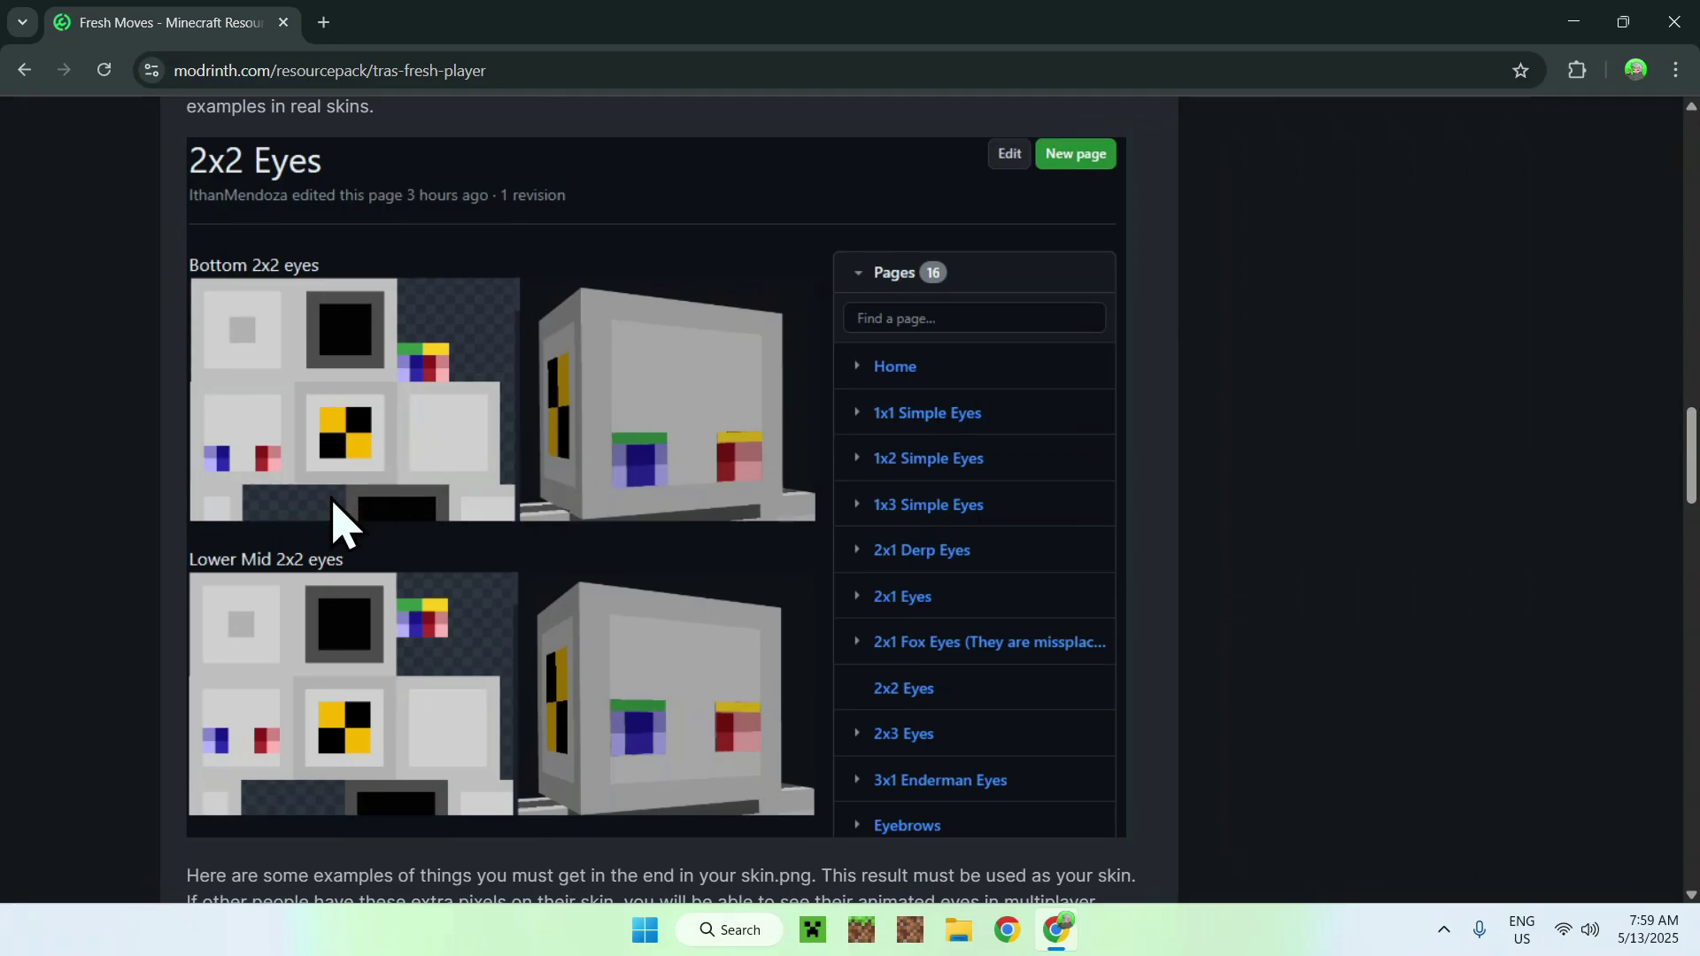
scroll(297, 491, down, 6)
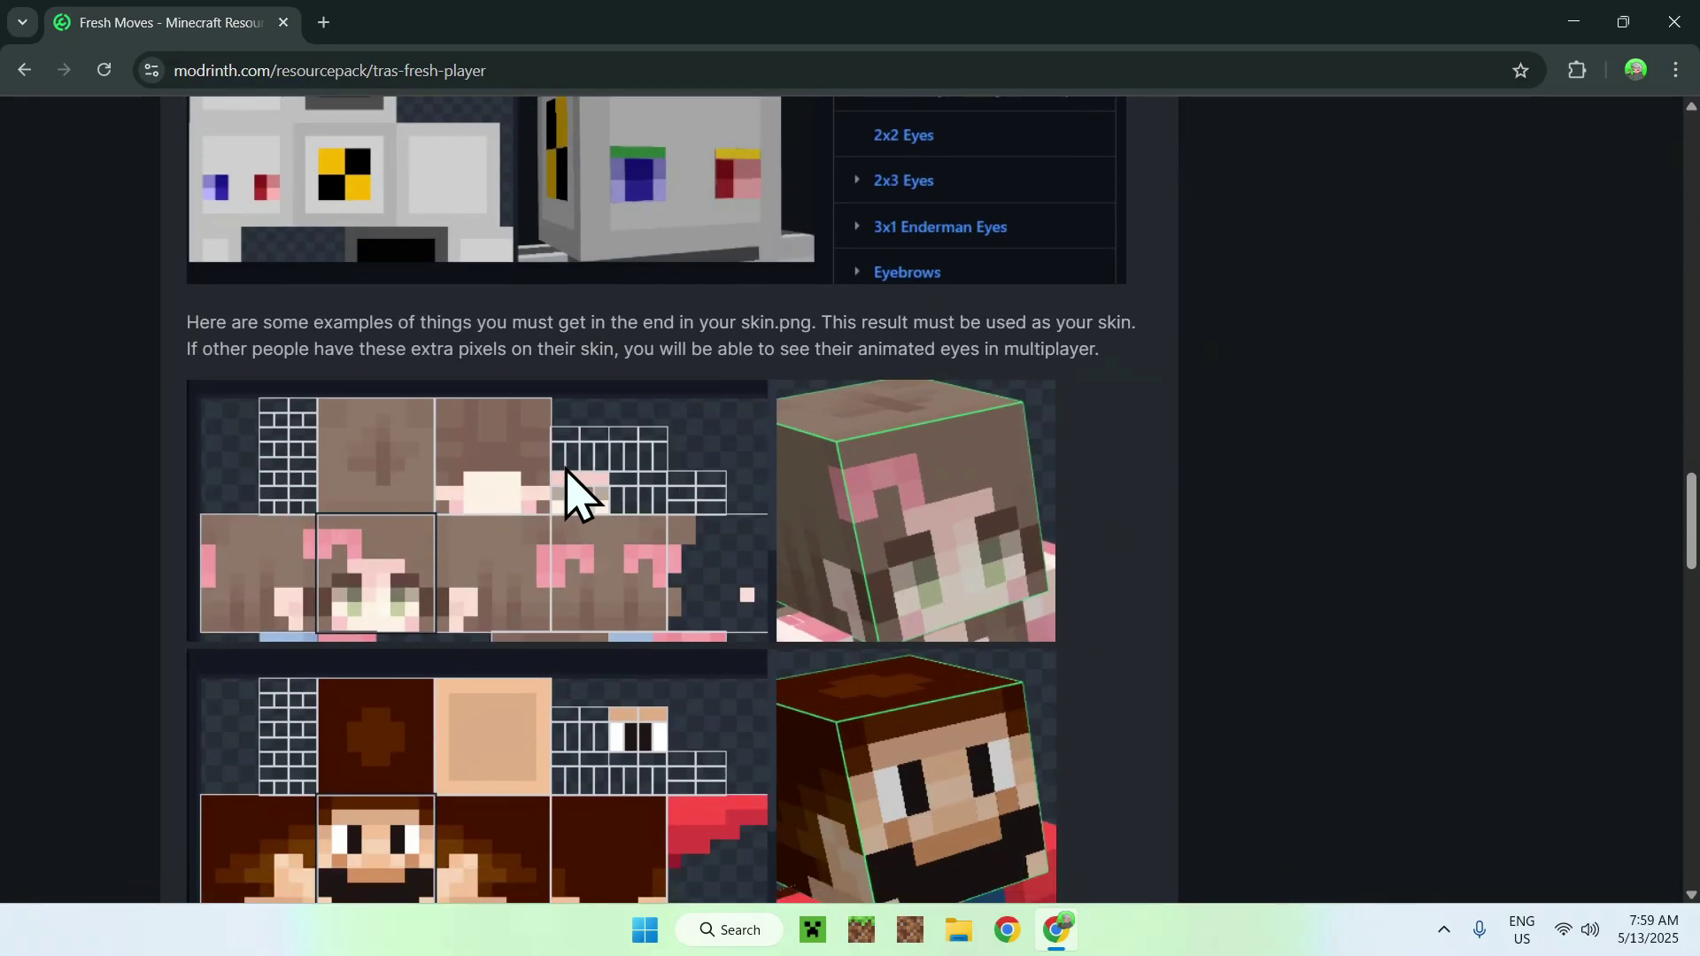
scroll(561, 486, up, 4)
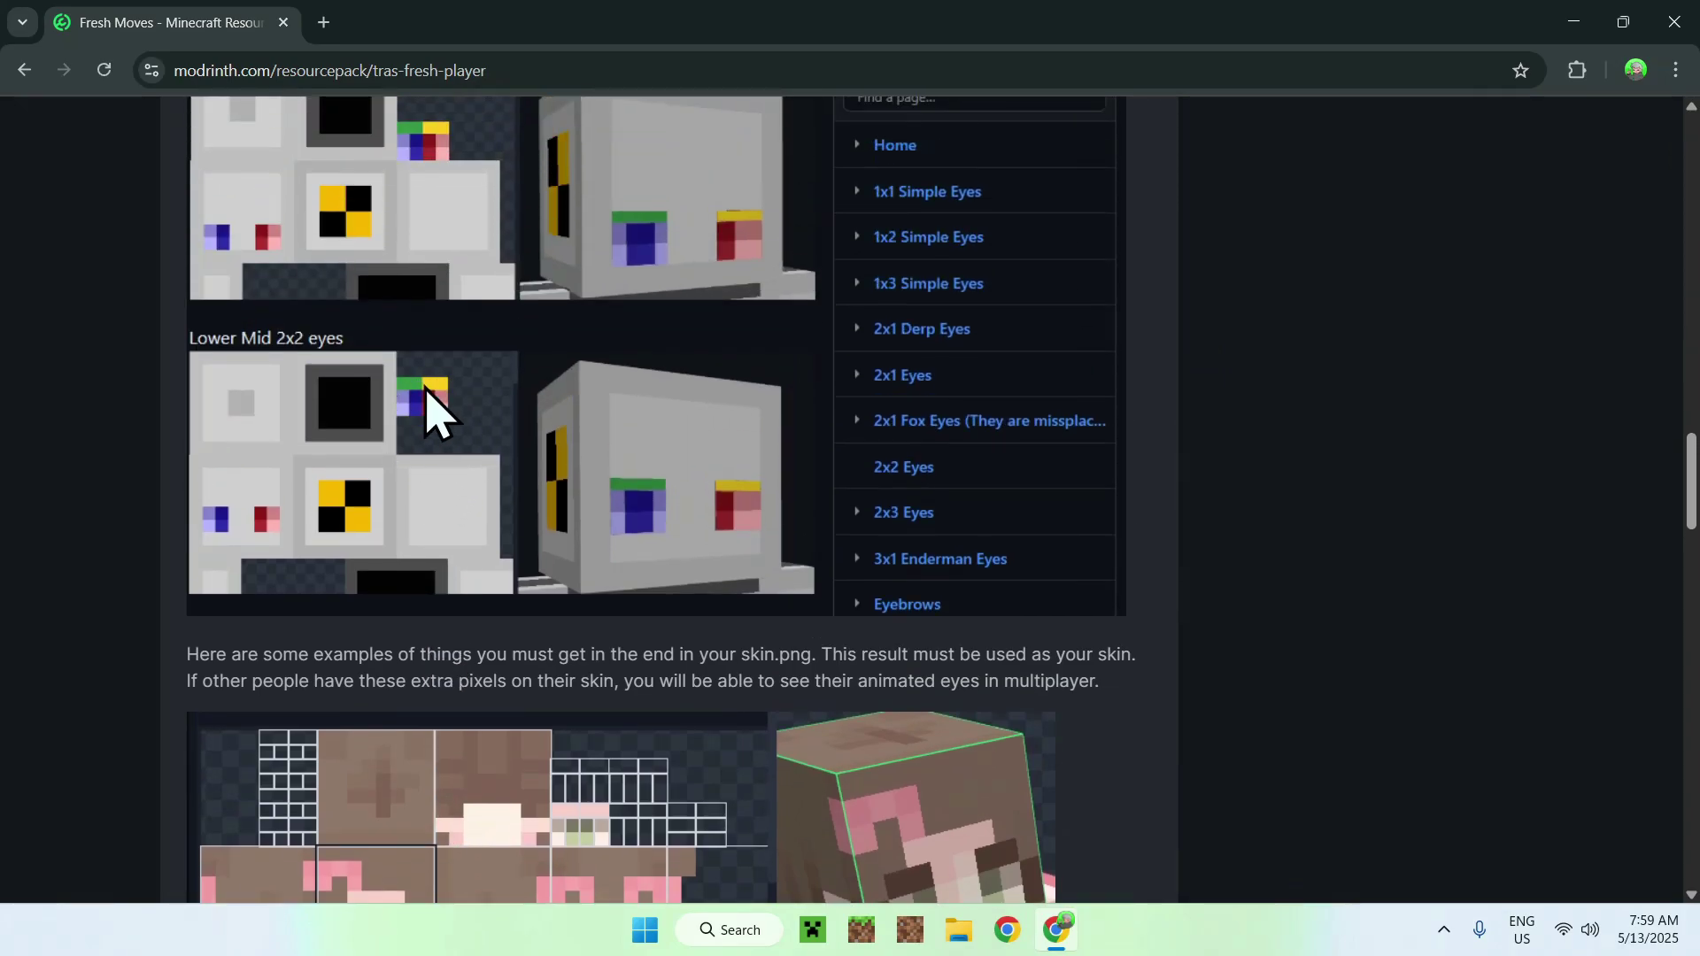
scroll(429, 417, up, 1)
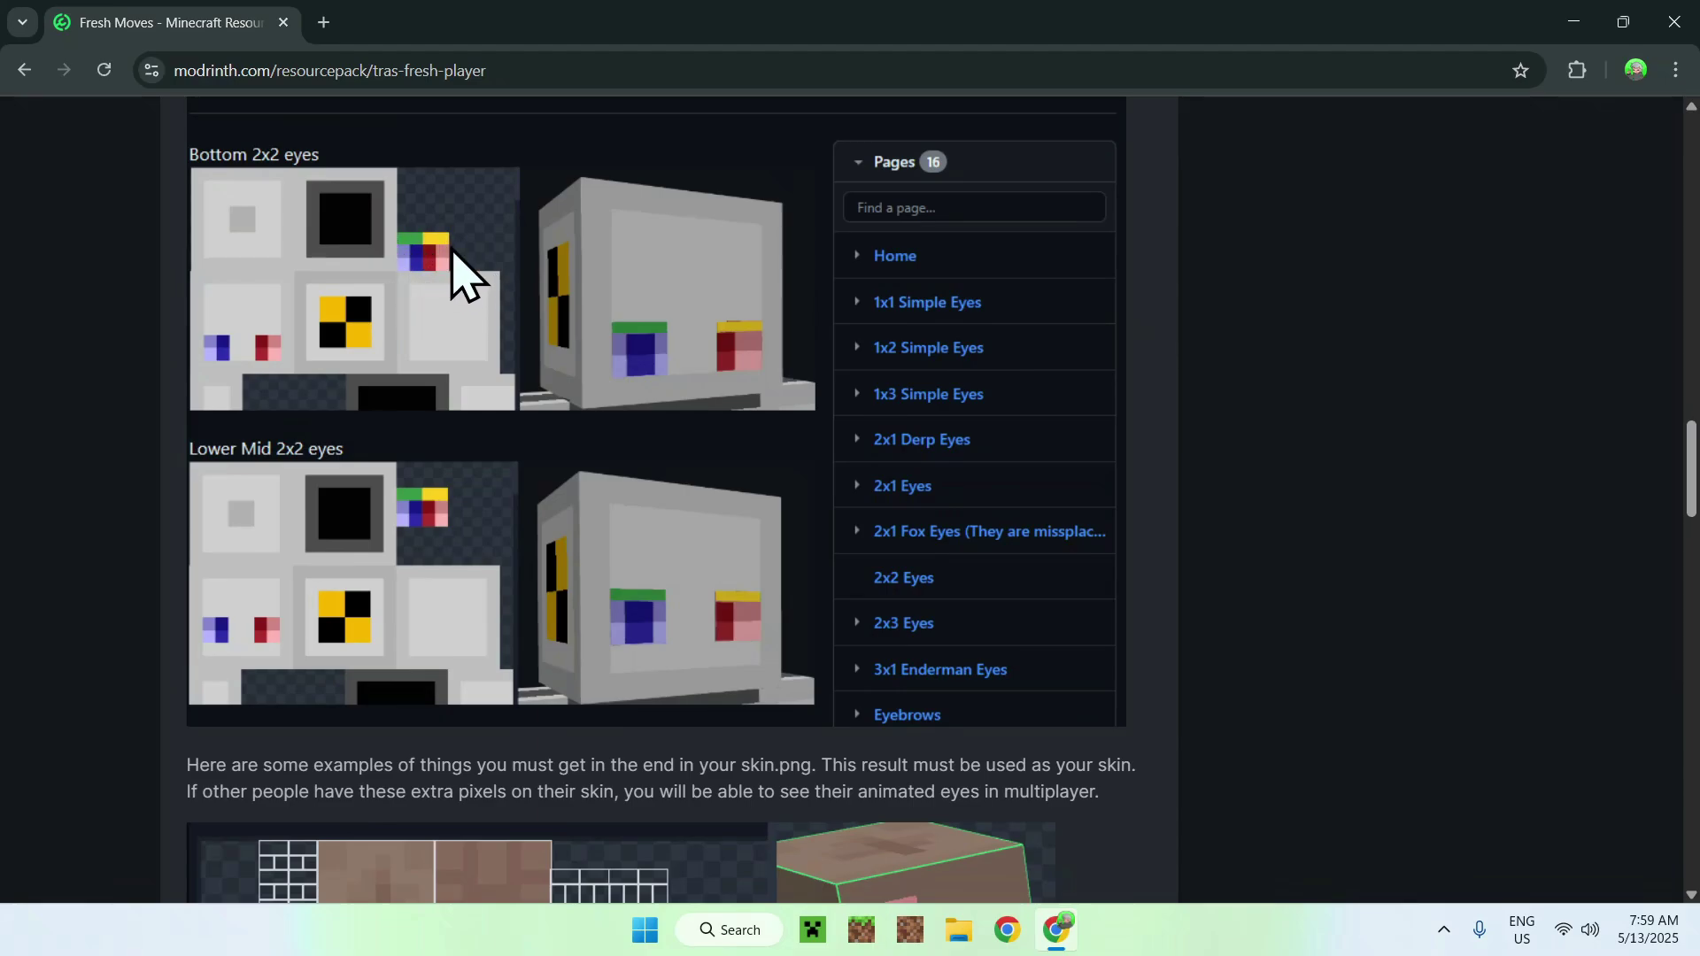
scroll(303, 284, up, 20)
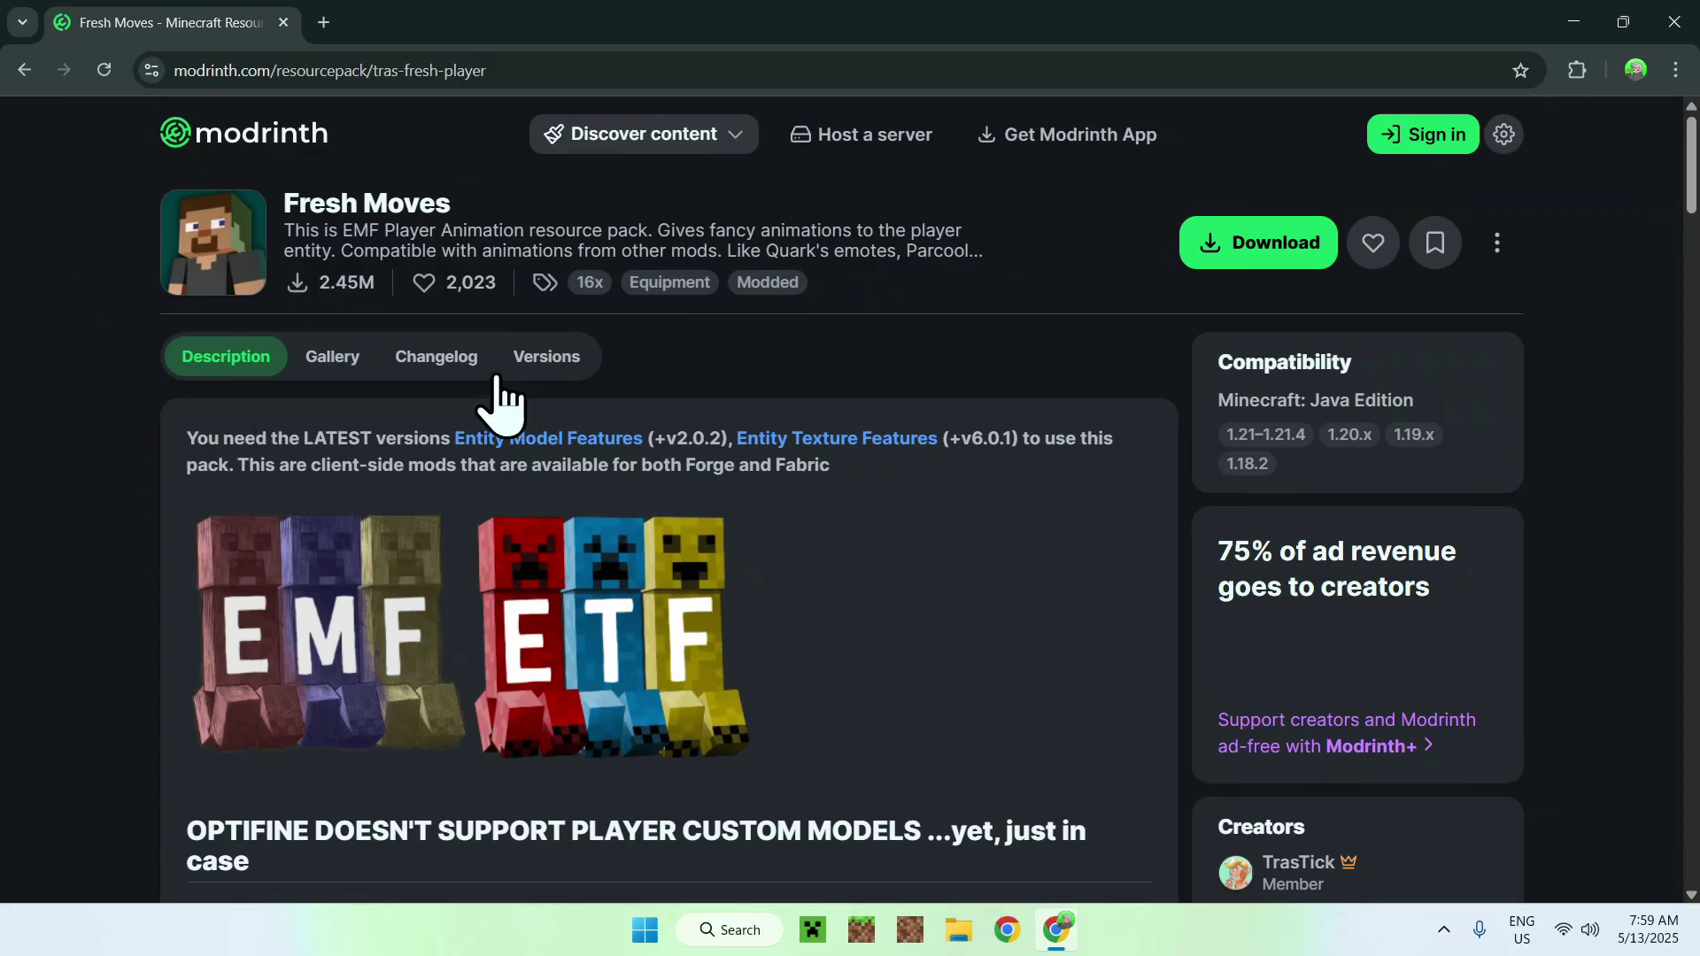
Filter Fresh Moves versions to 1.21.4 and download the 3.1.1 No Animated Eyes build.
click(544, 359)
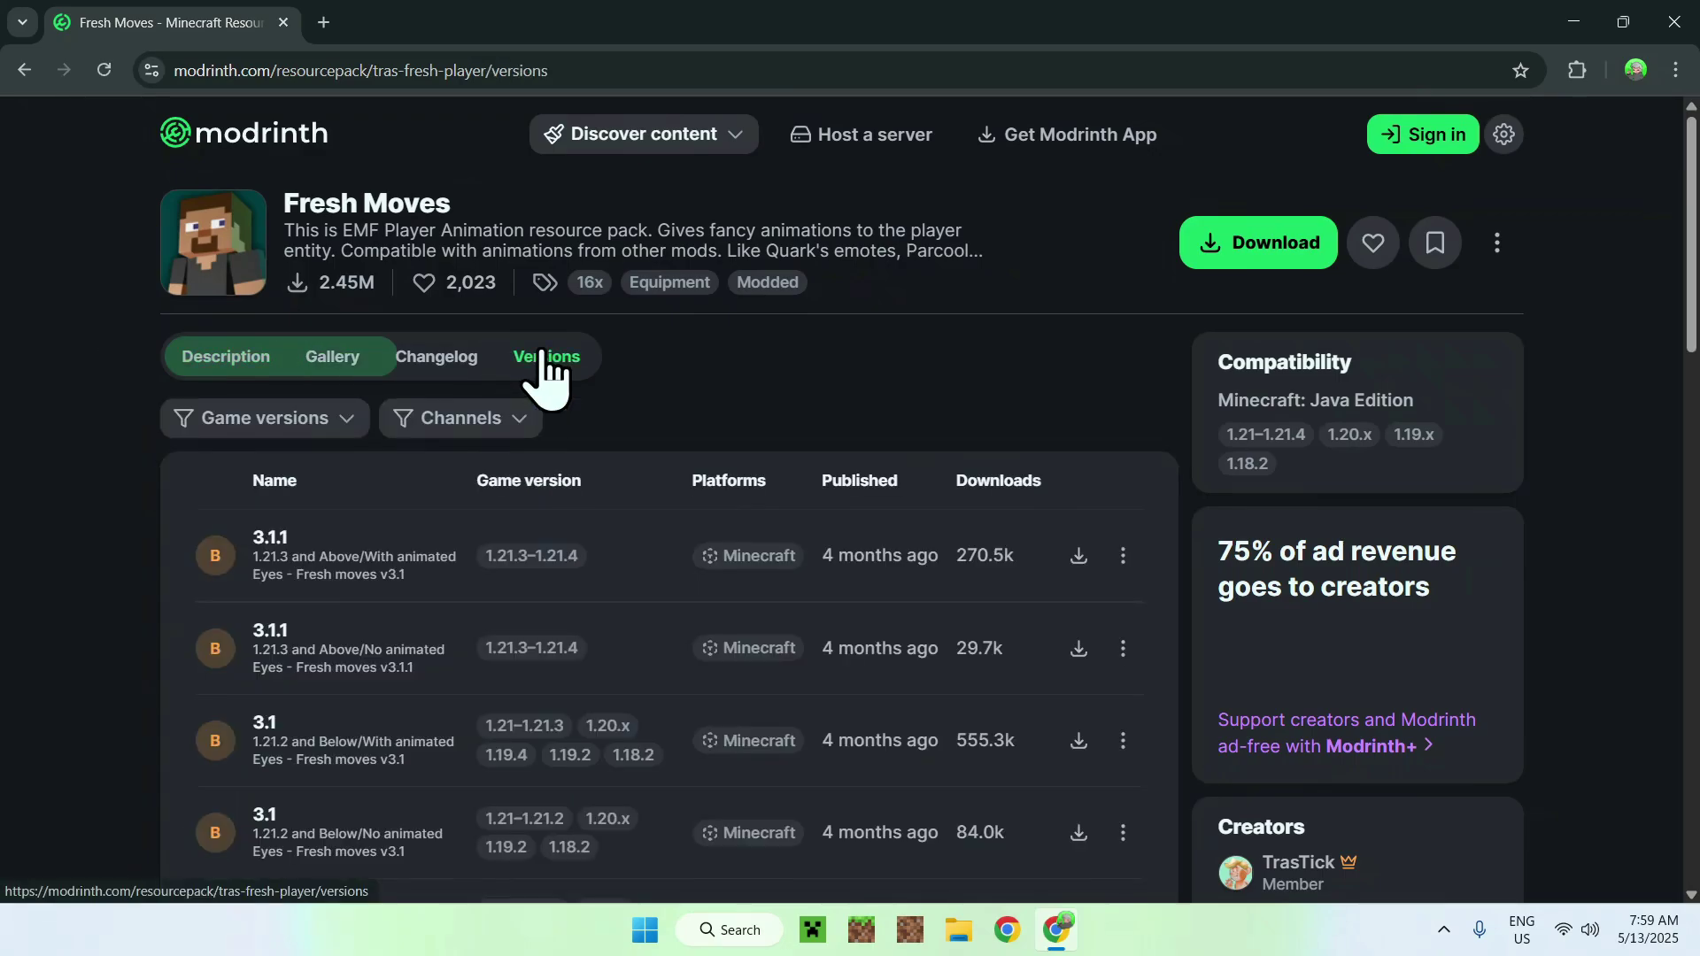
click(256, 424)
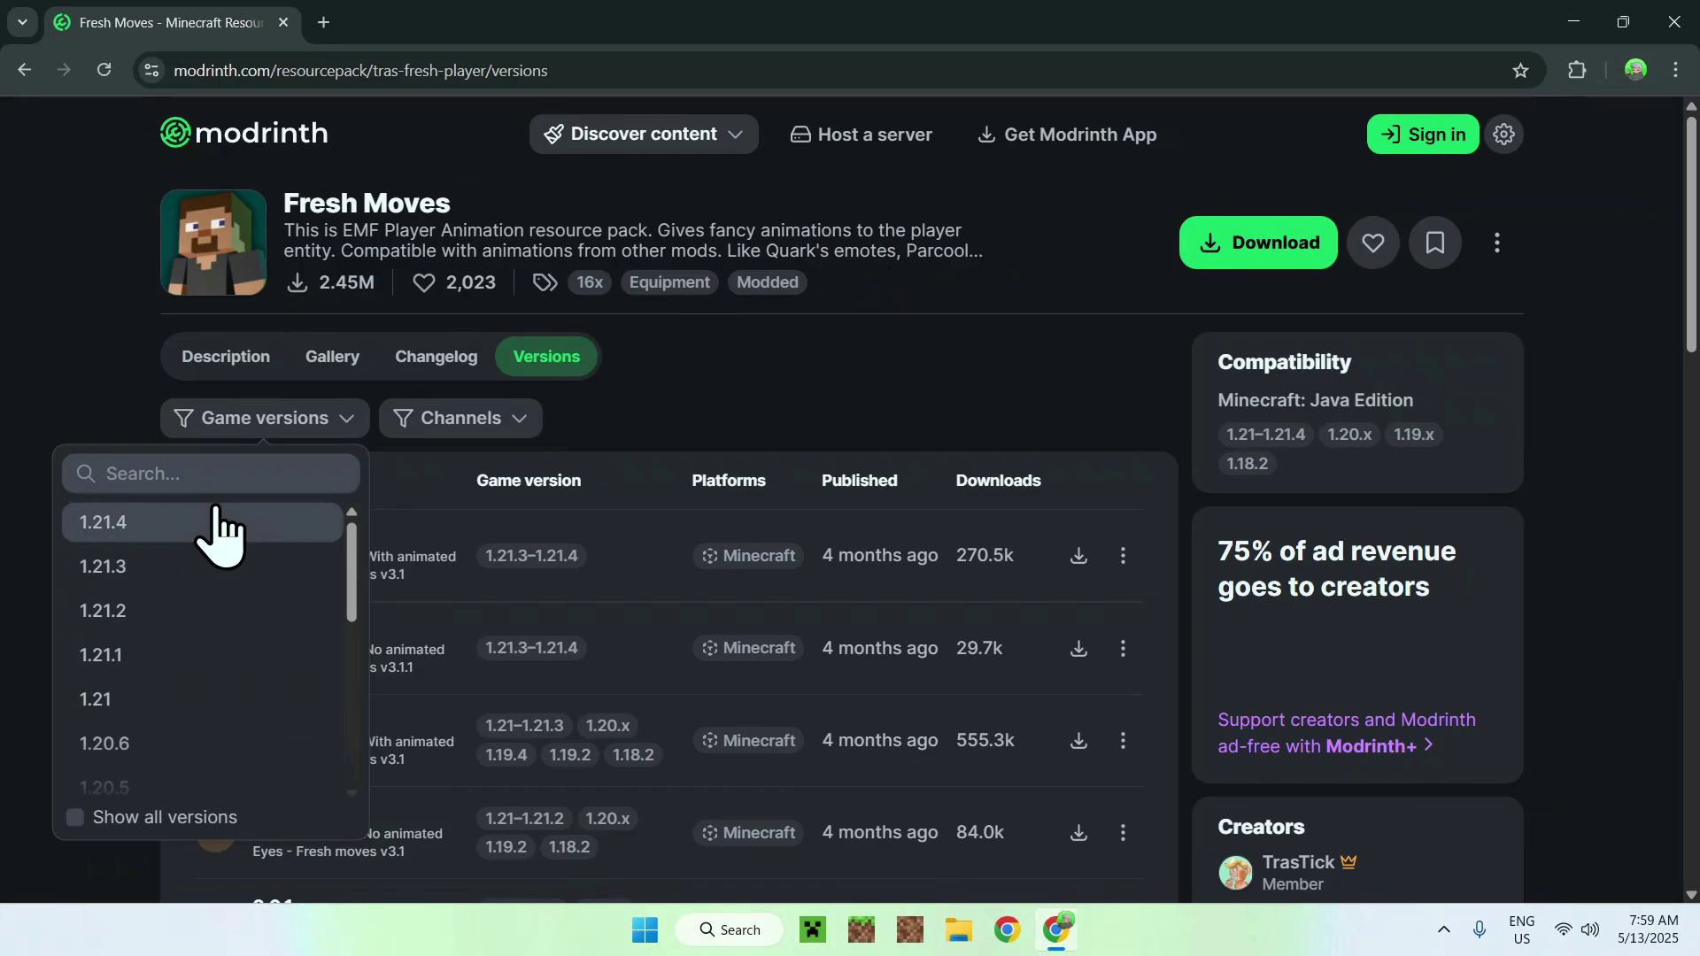
click(216, 530)
click(84, 359)
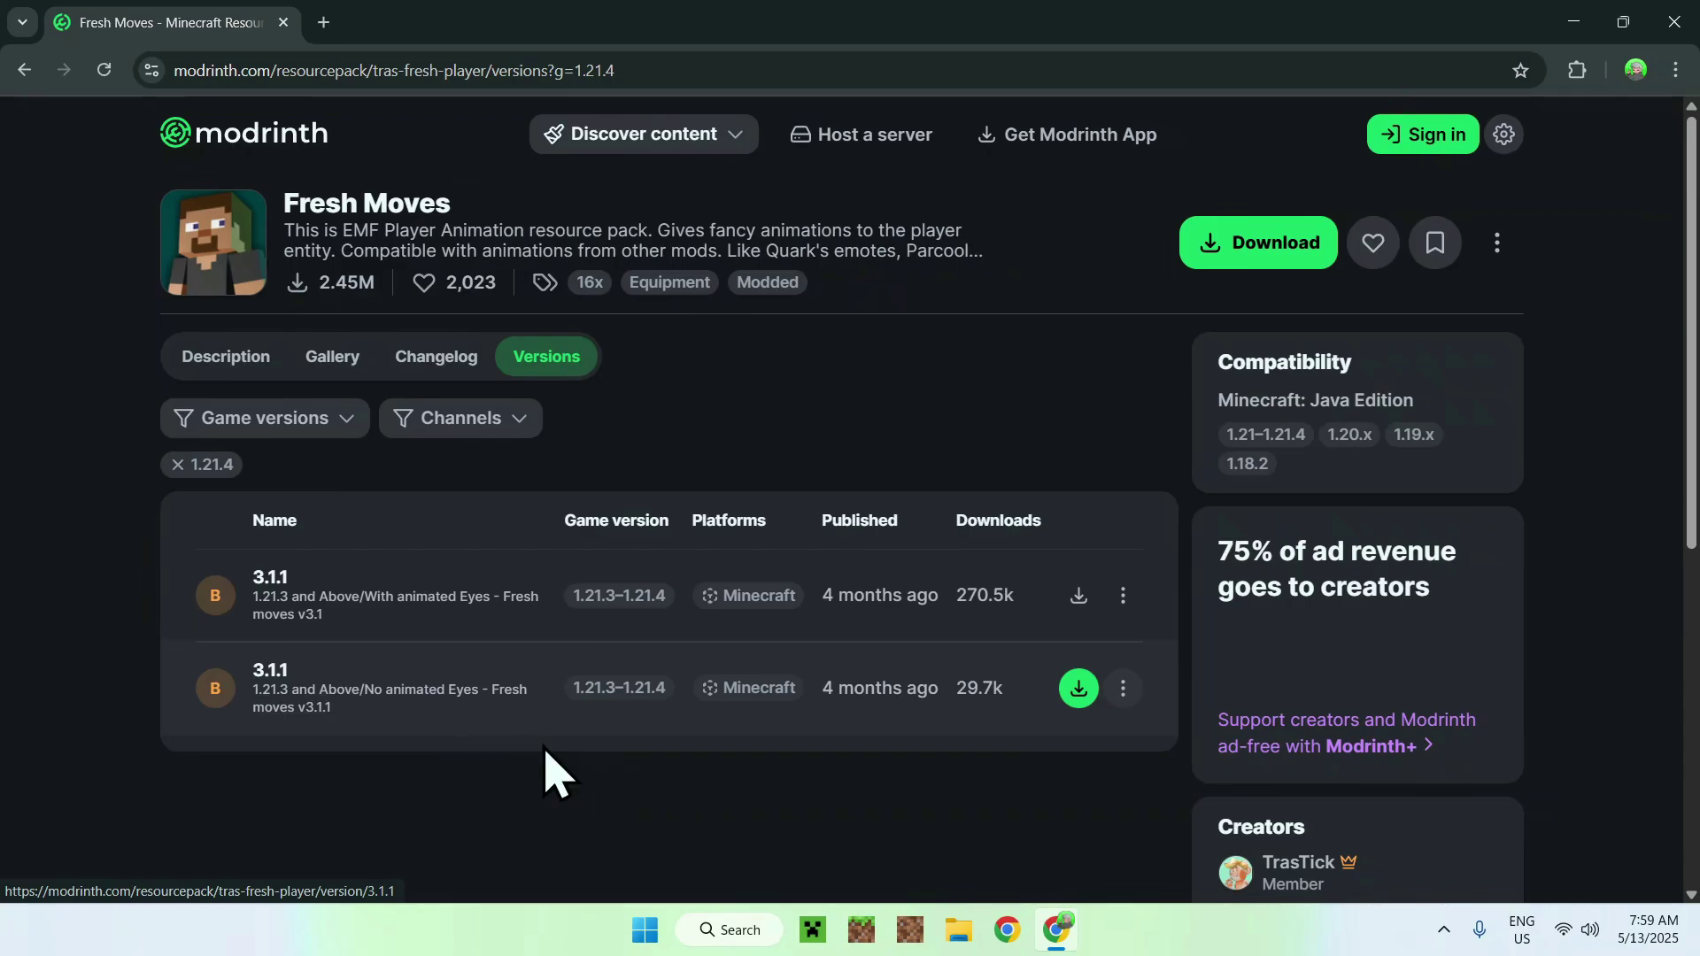
click(1079, 689)
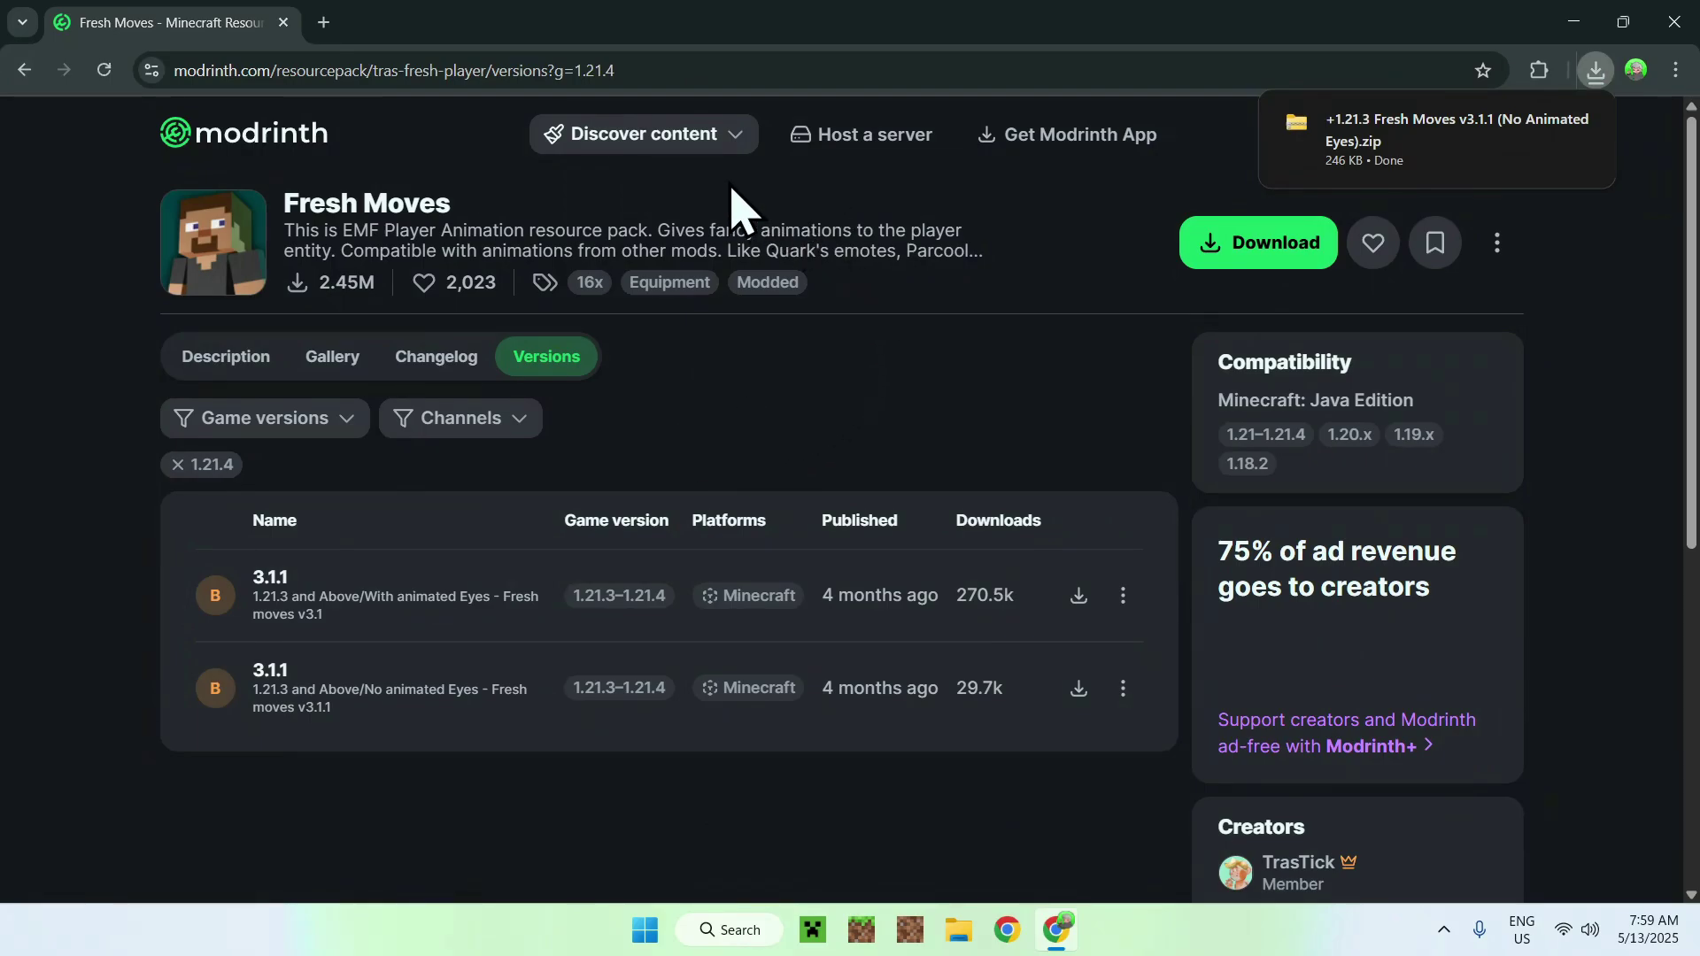
click(630, 145)
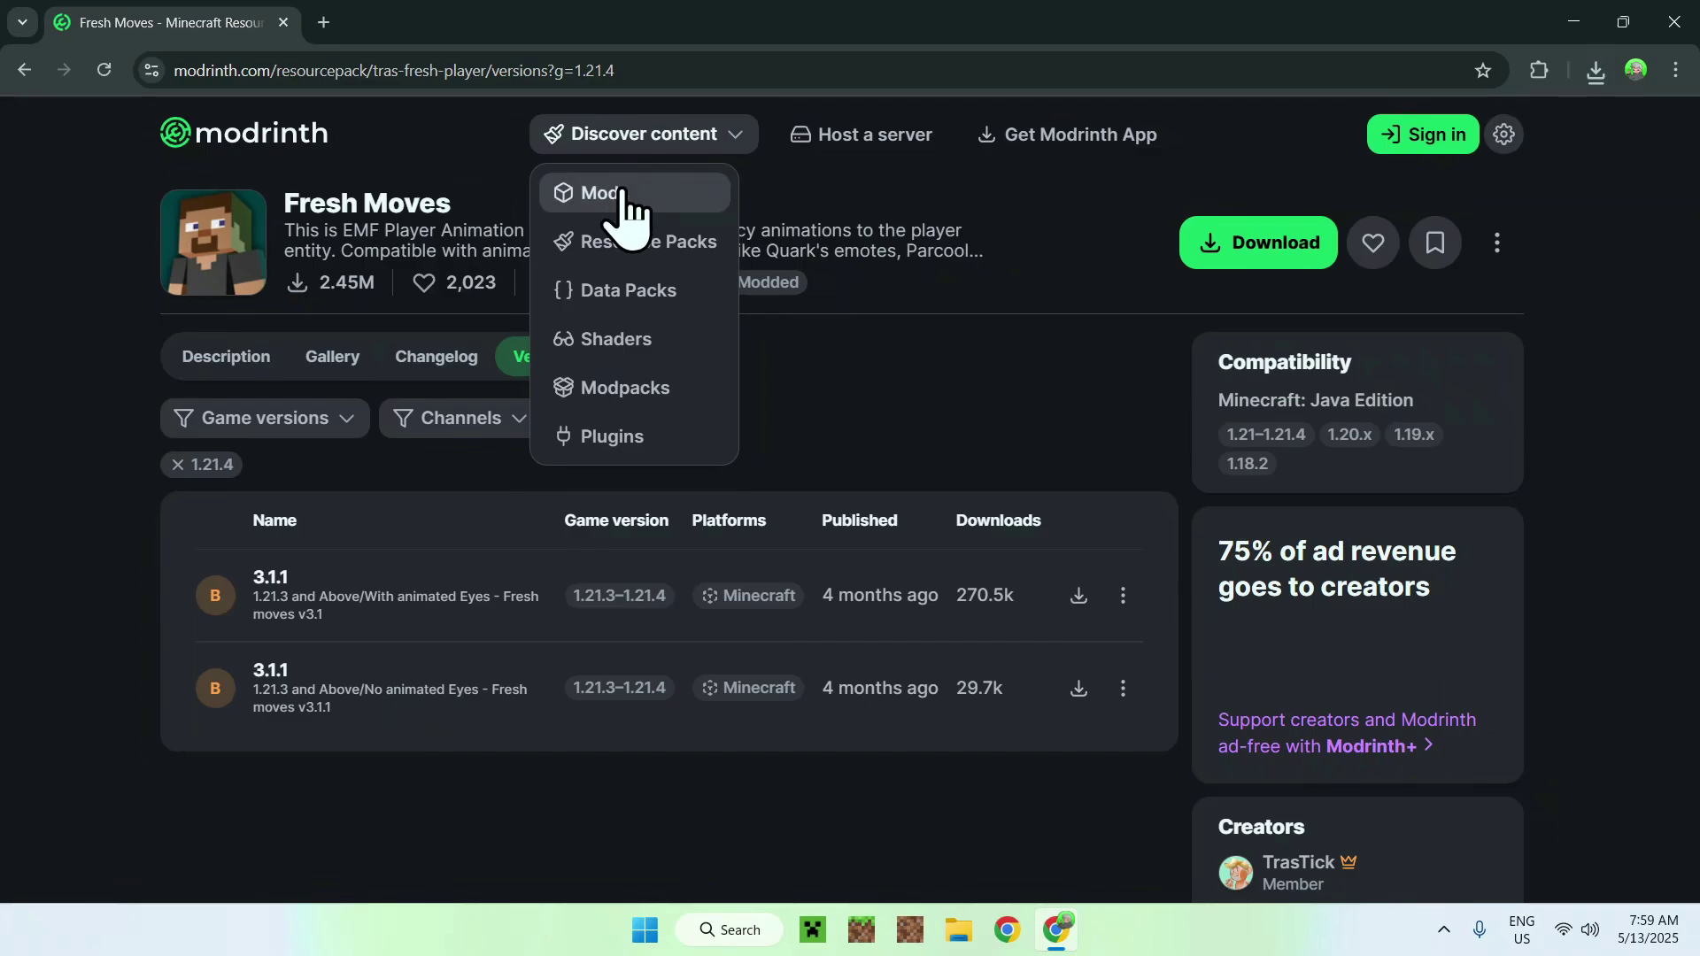
Search Modrinth mods for 'ETF' and open the Entity Texture Features page.
click(622, 193)
click(683, 266)
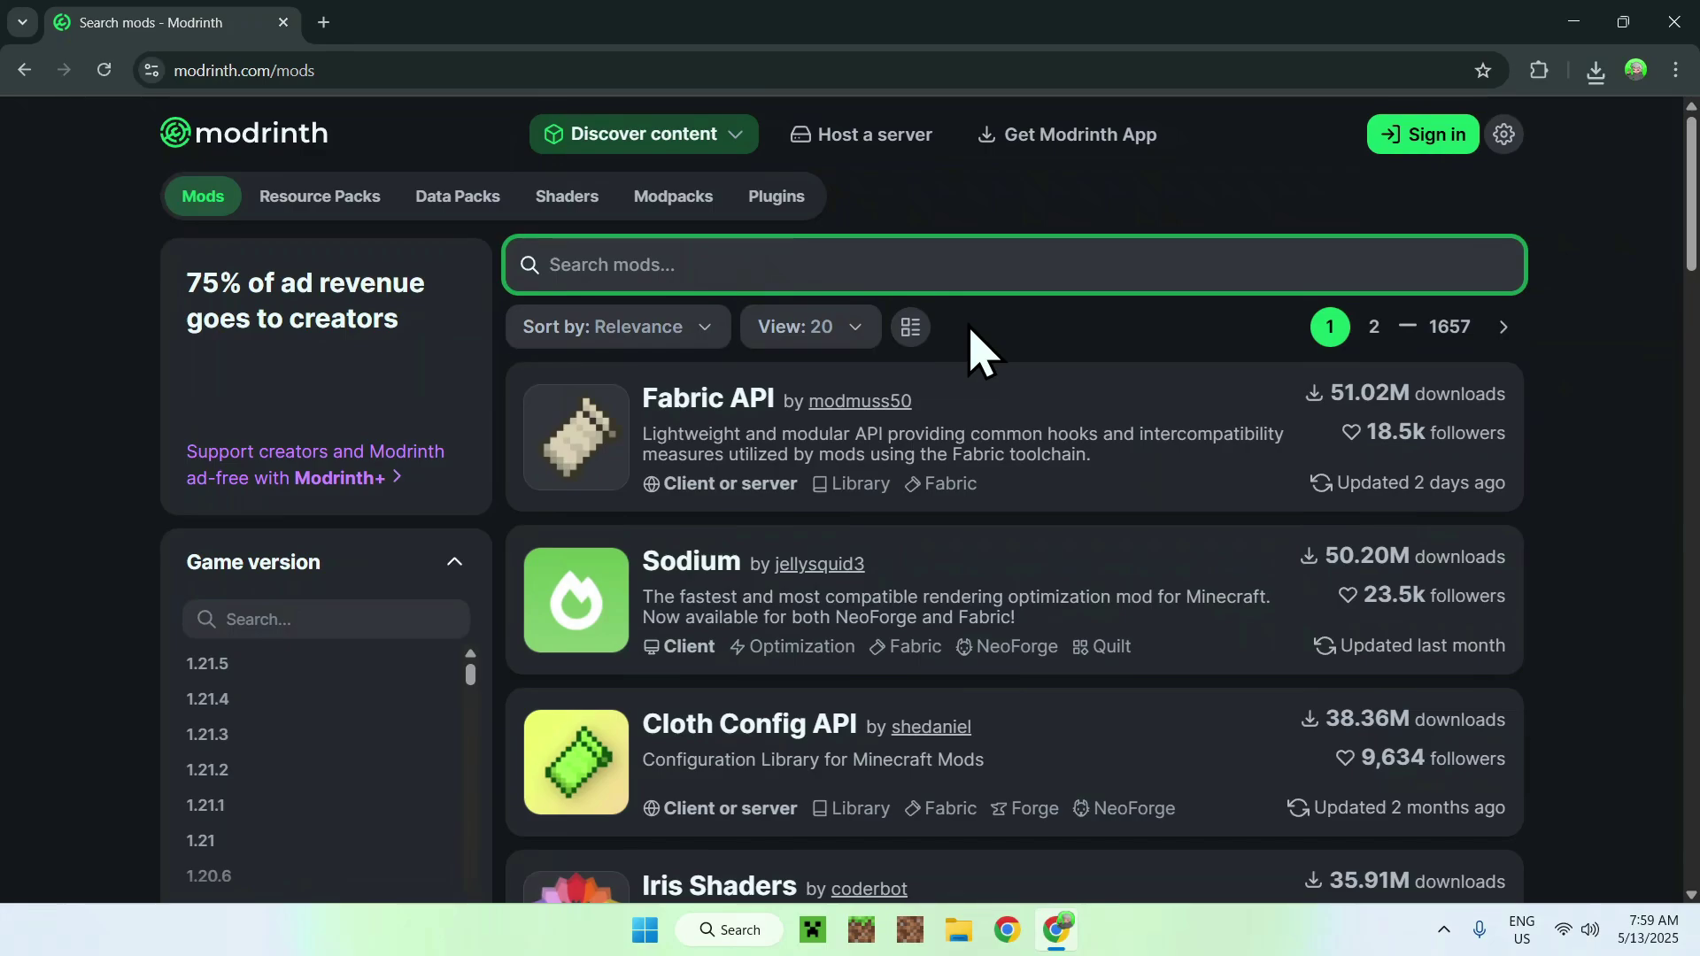
text(E)
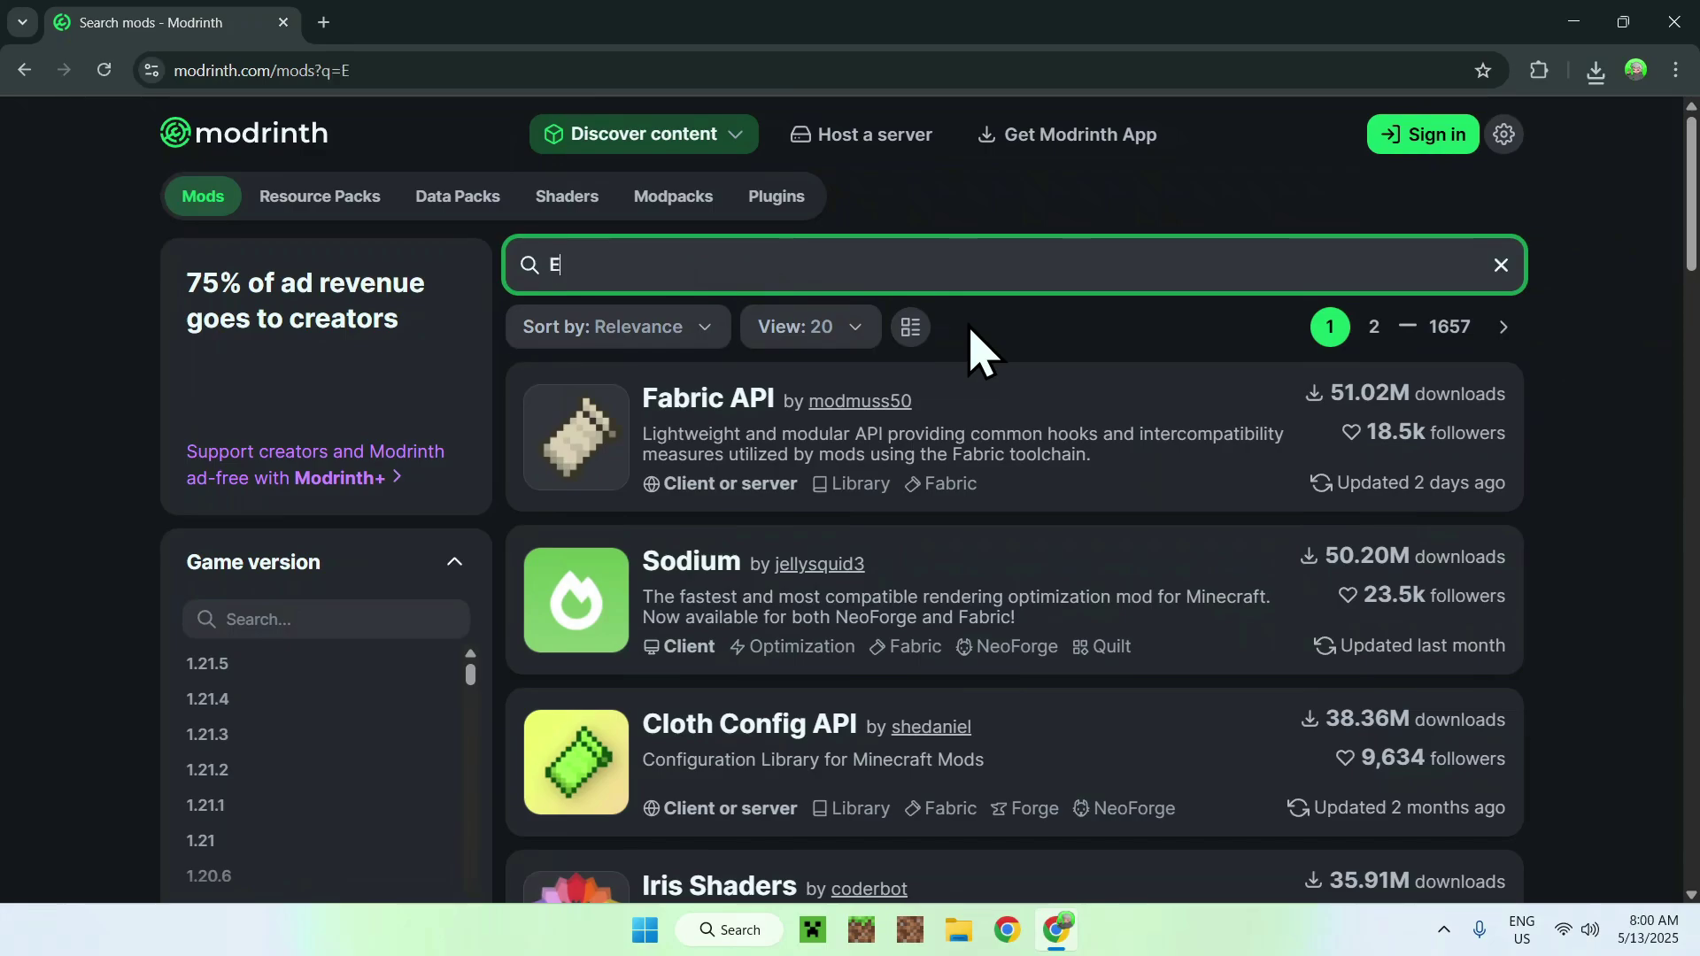
text(TF)
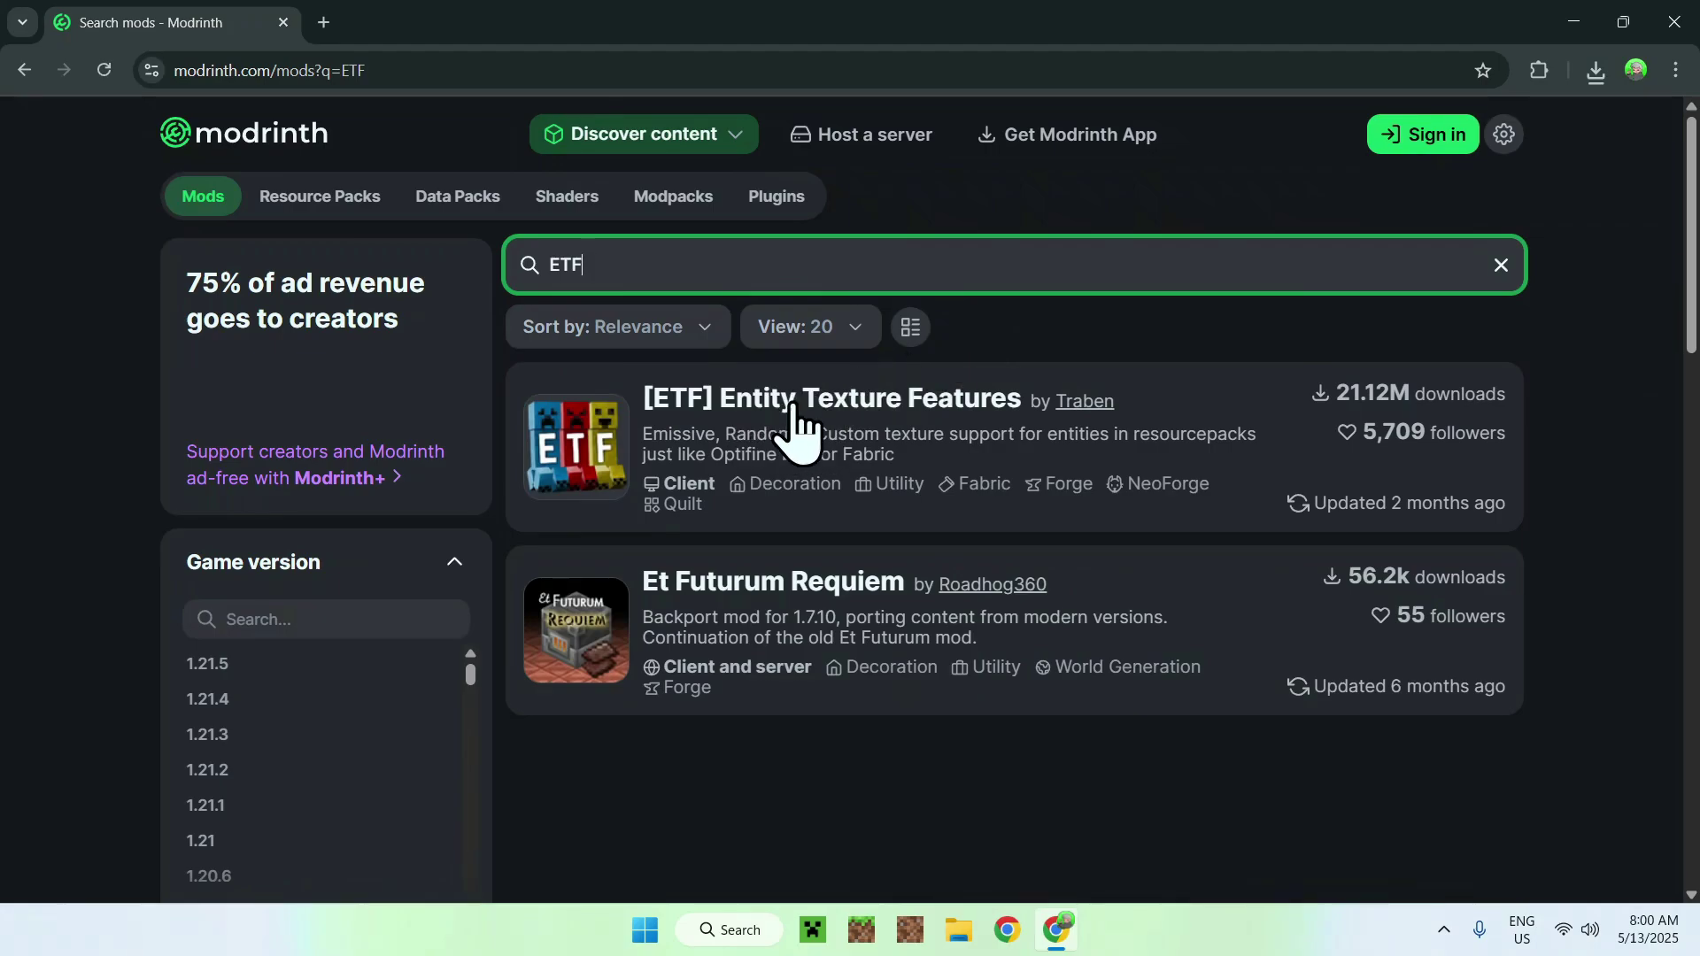
click(755, 394)
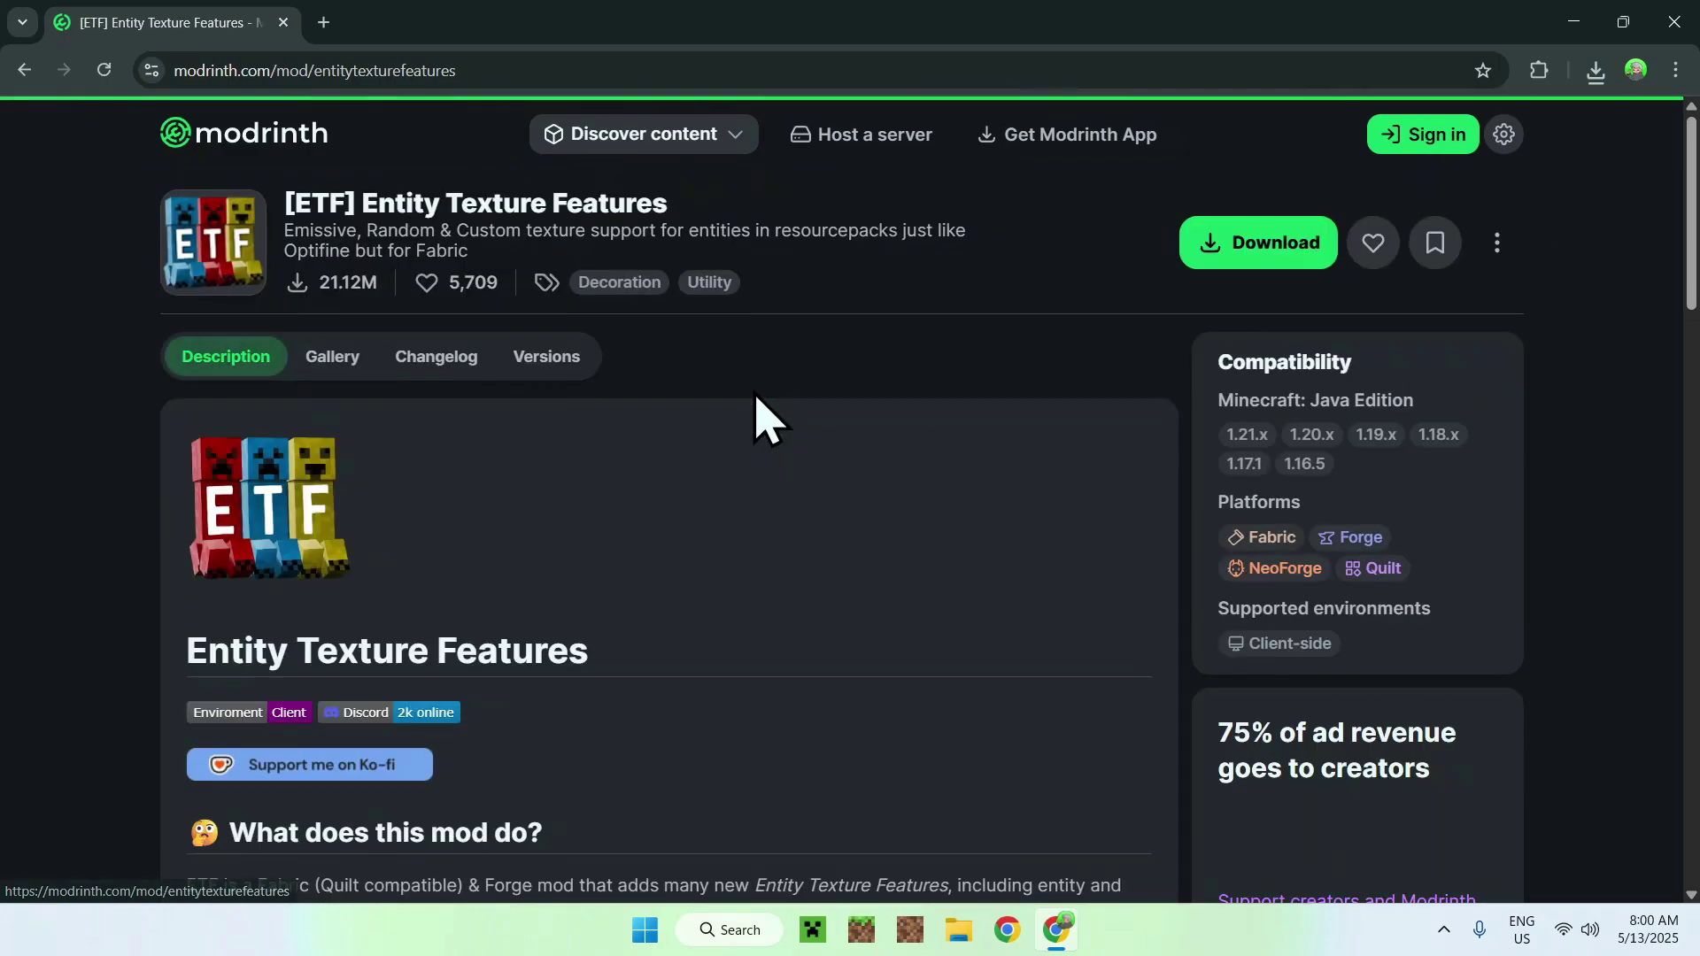
Filter ETF versions to 1.21.5 and download the Fabric 6.2.13 build.
click(544, 358)
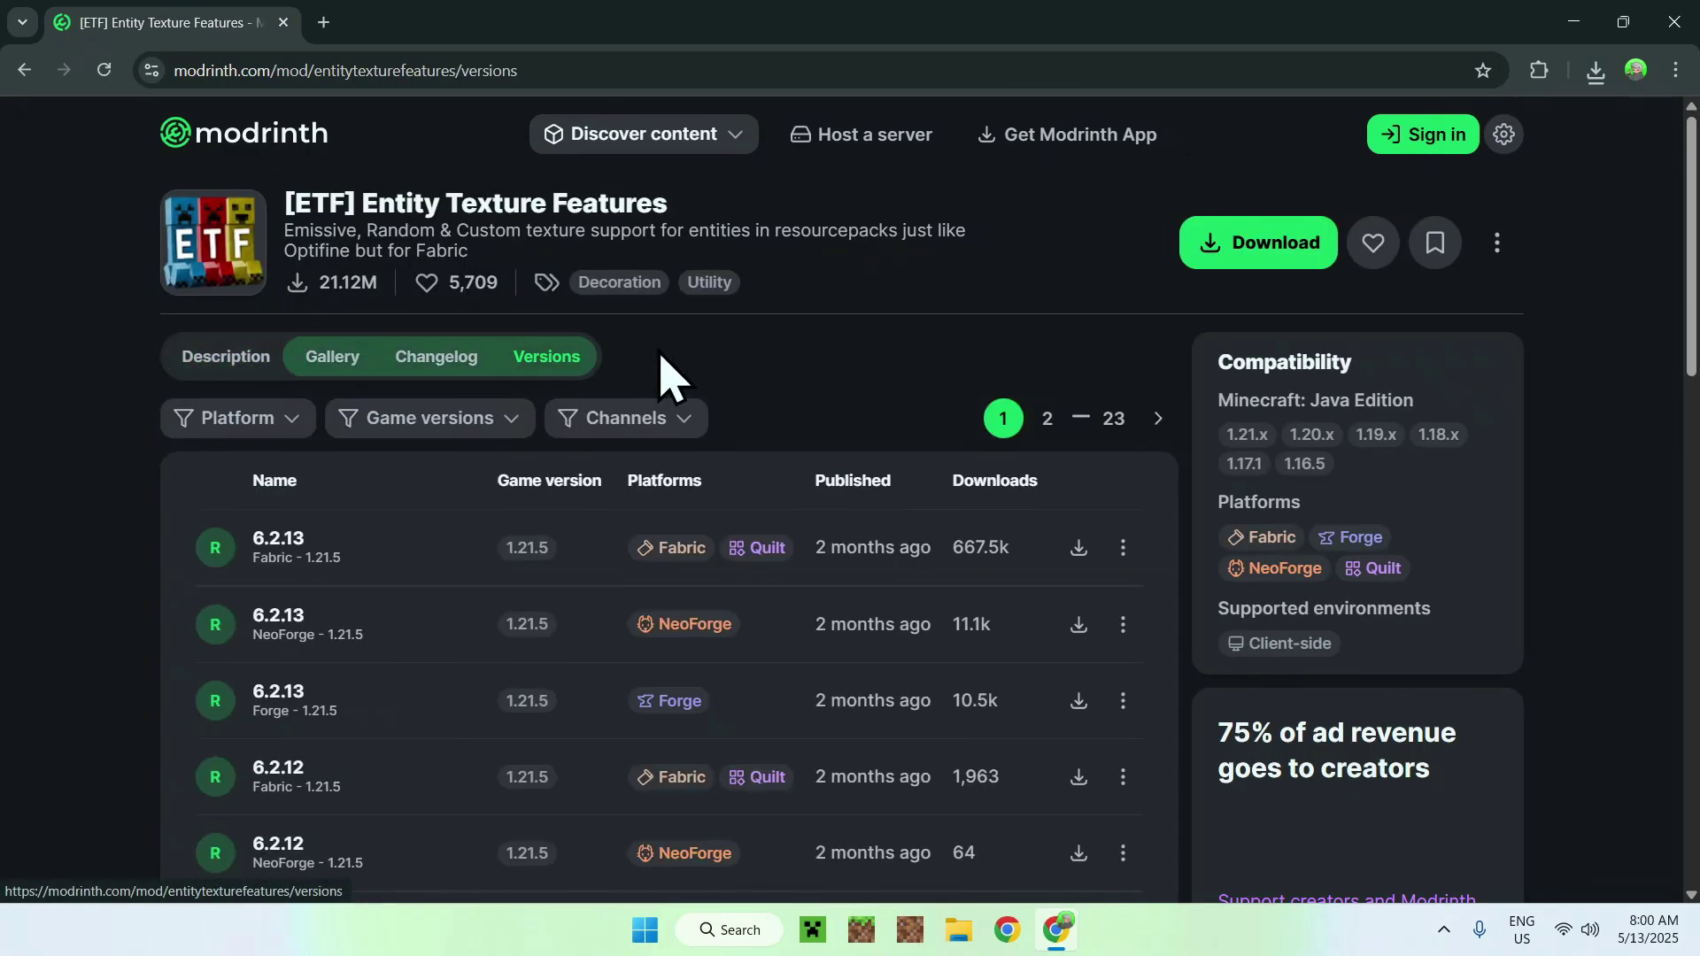
click(395, 423)
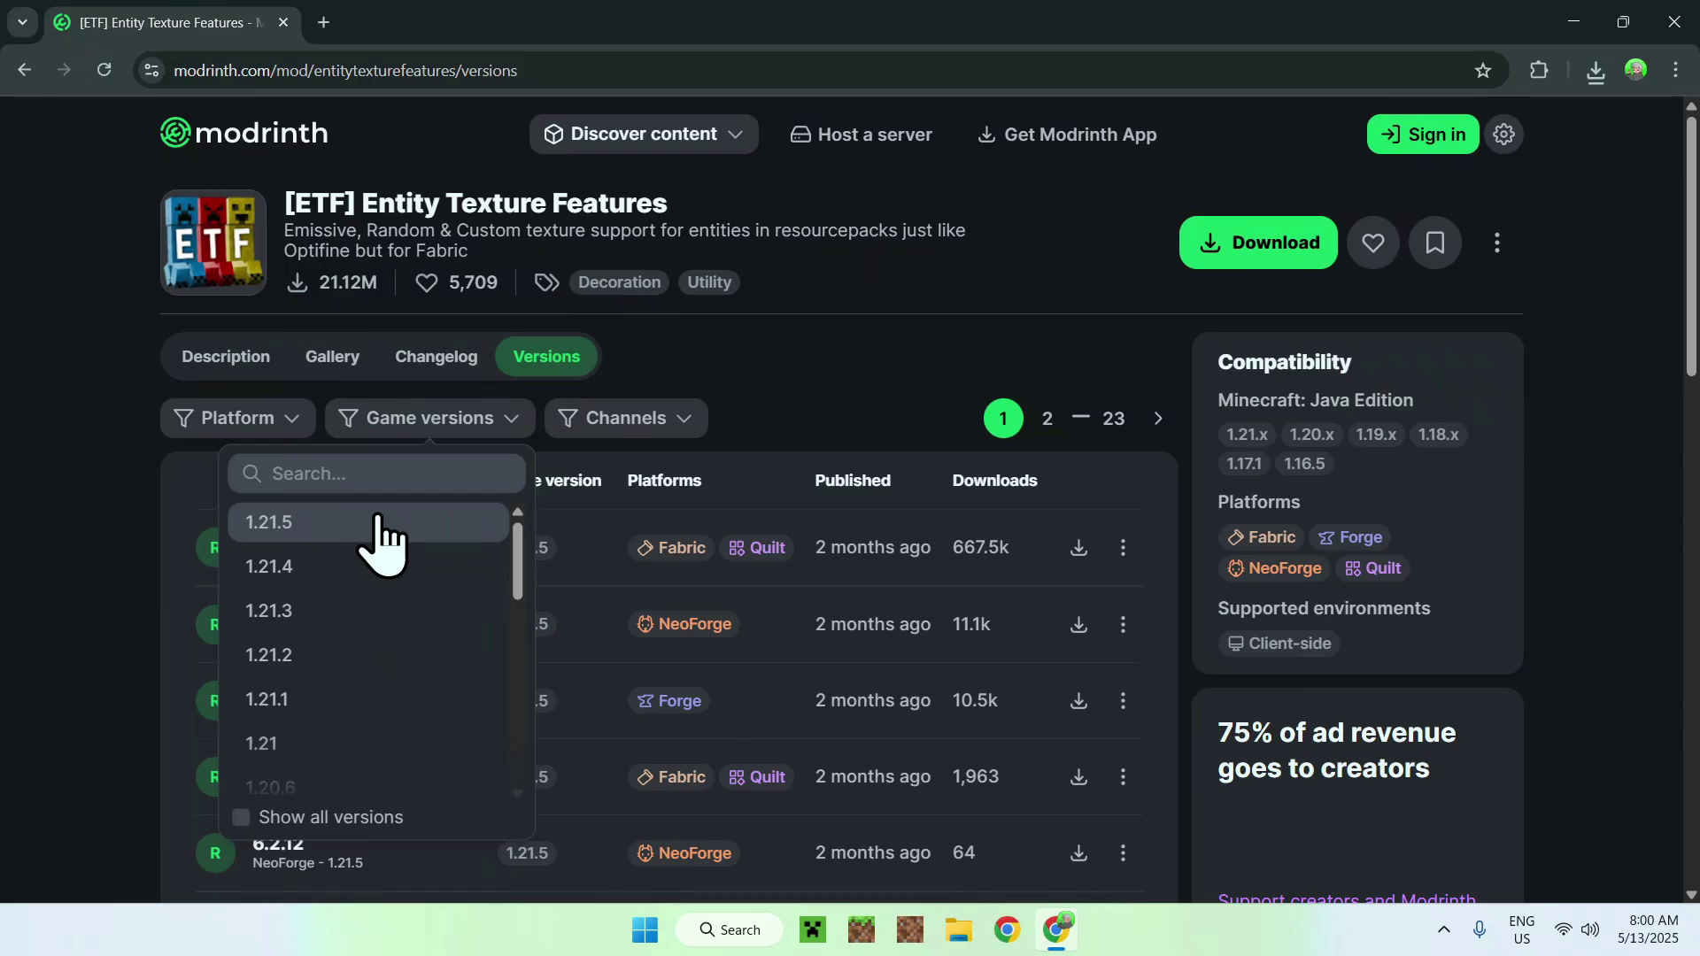
click(305, 526)
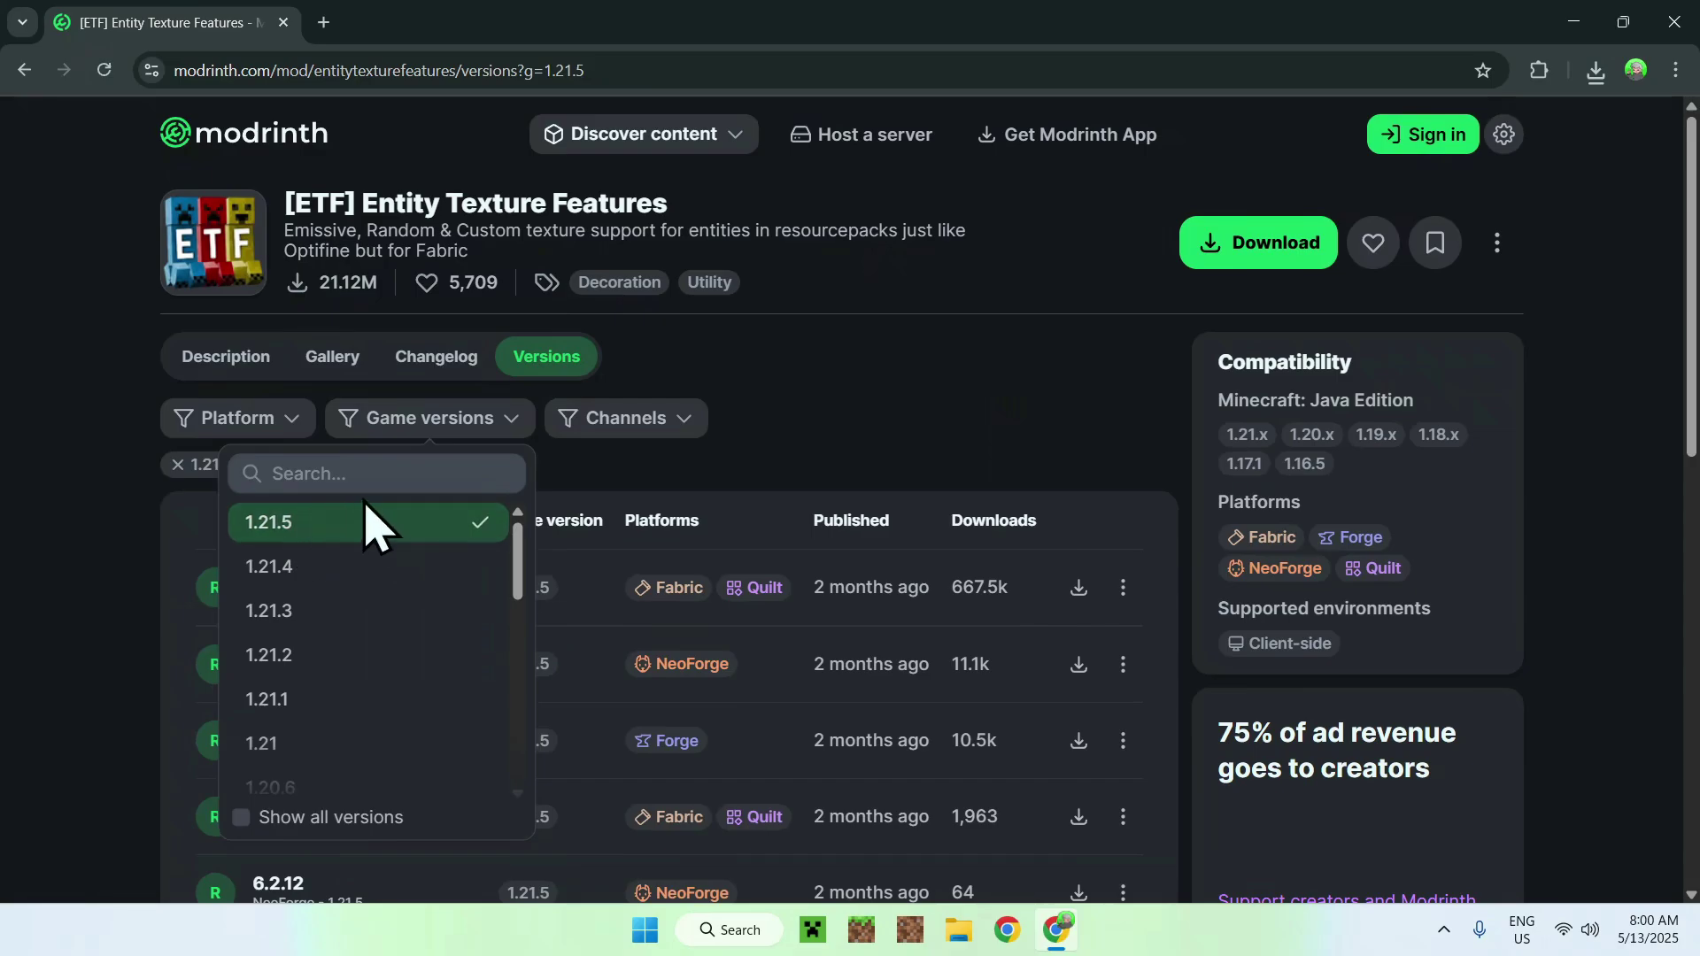
click(837, 394)
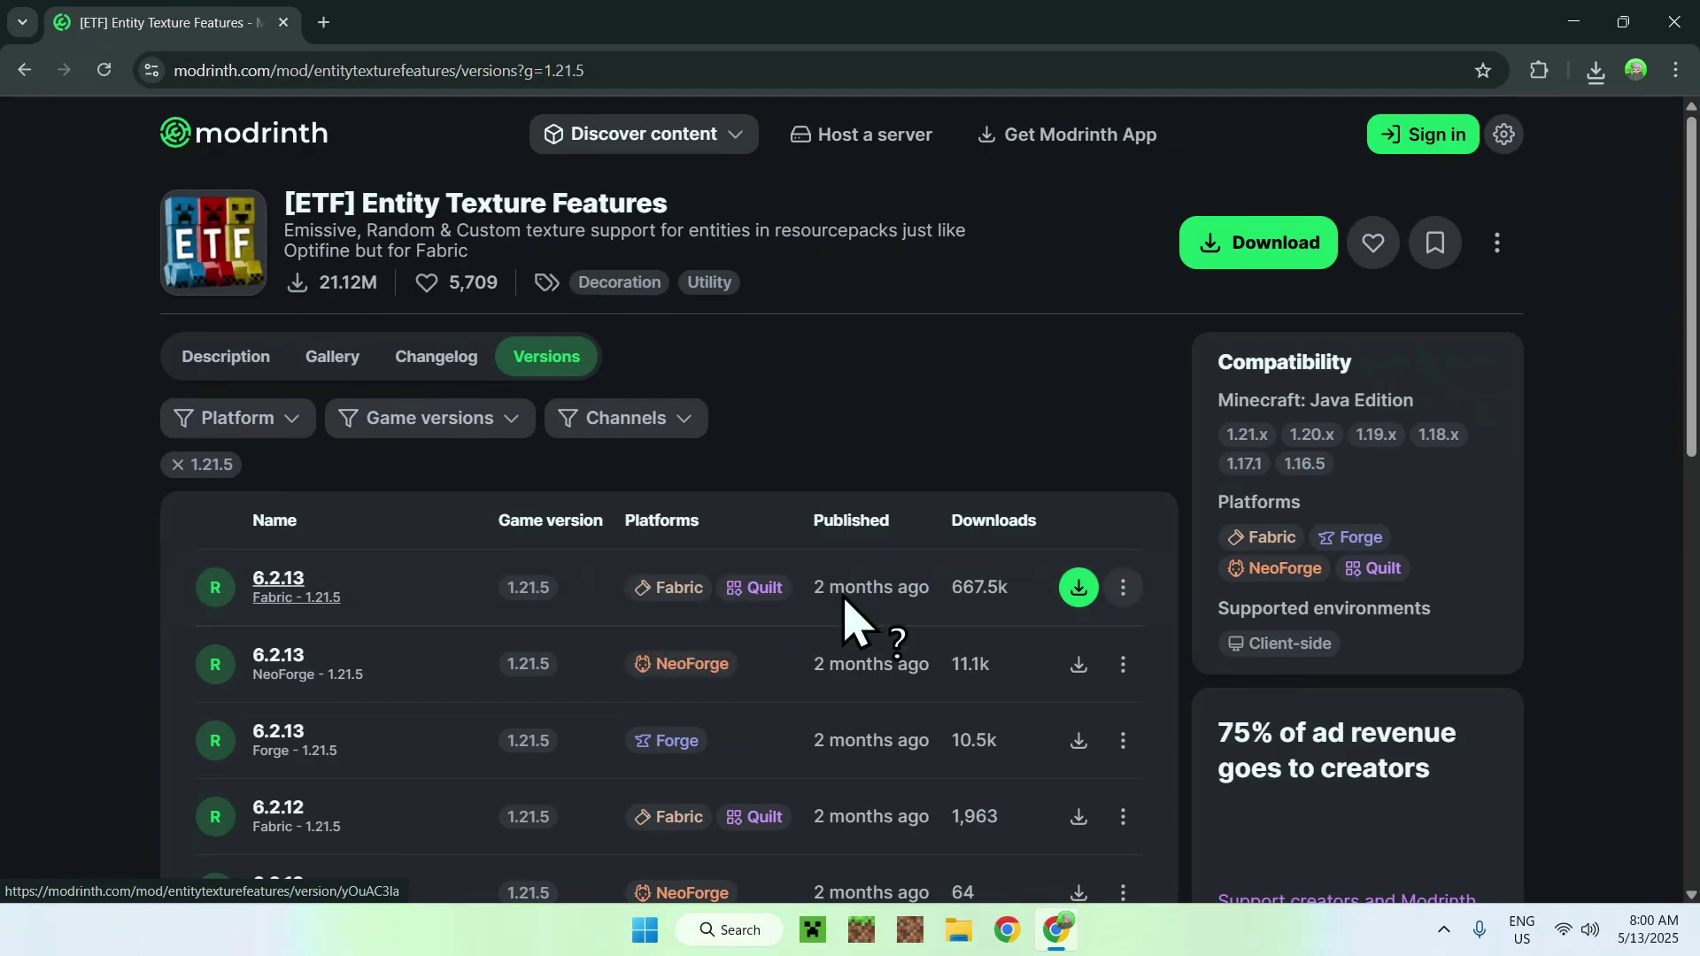
click(1078, 587)
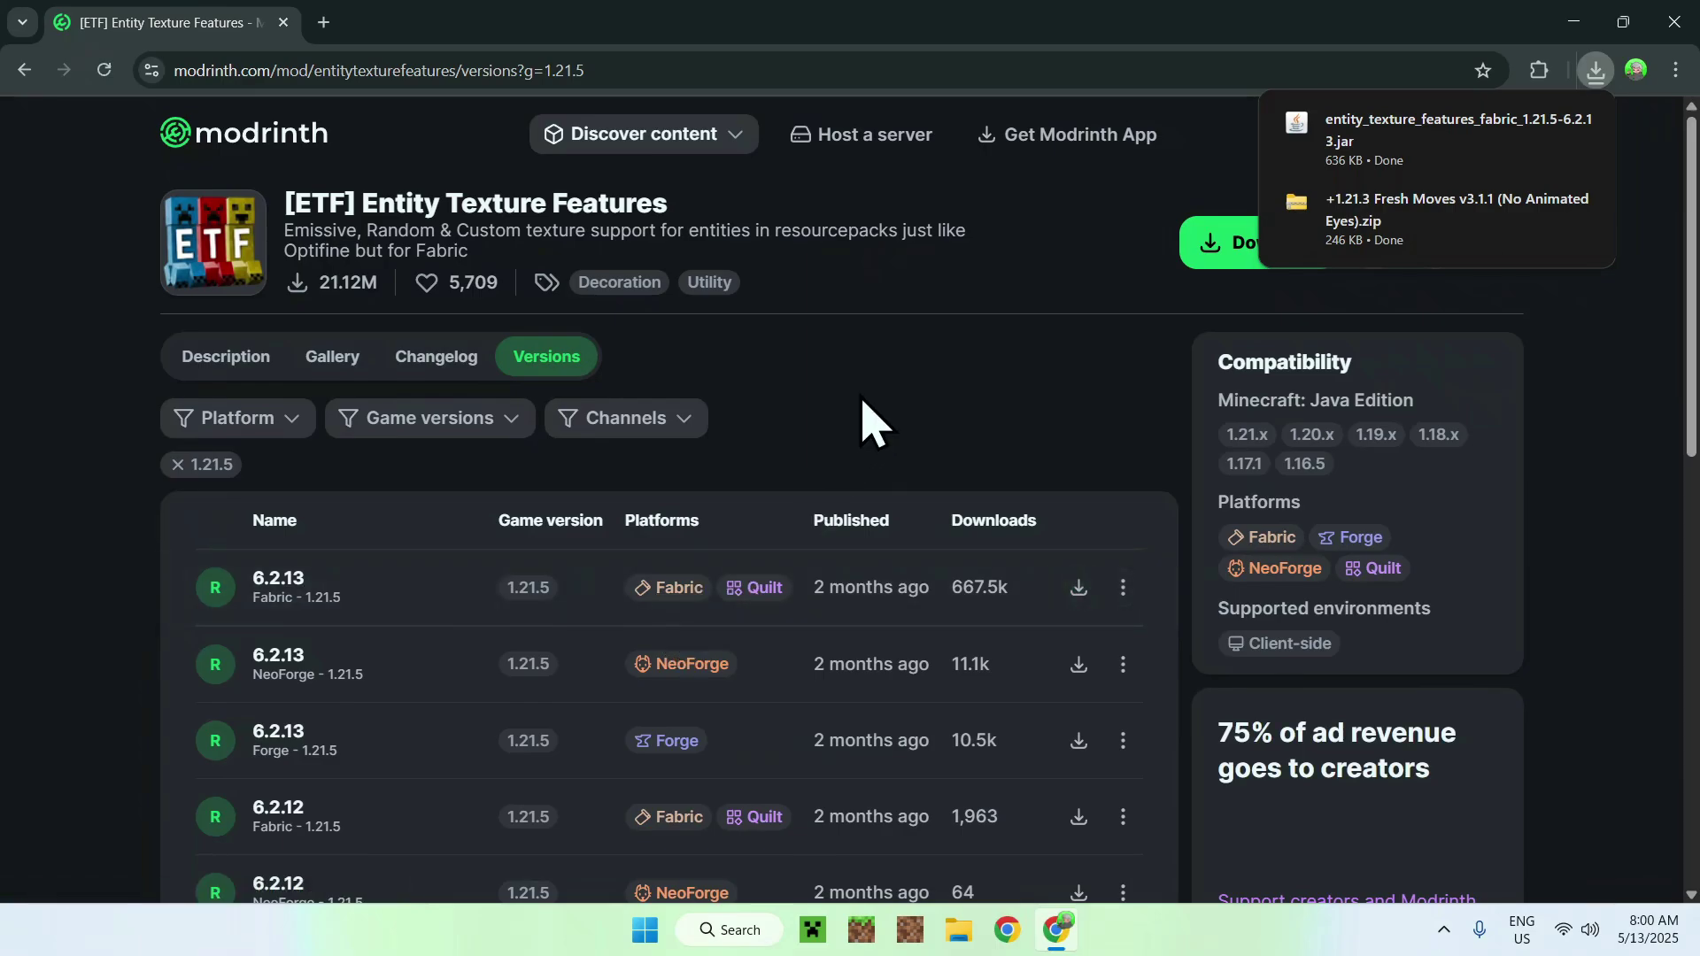
click(653, 137)
Search Modrinth mods for 'EMF' and open the Entity Model Features page.
click(646, 216)
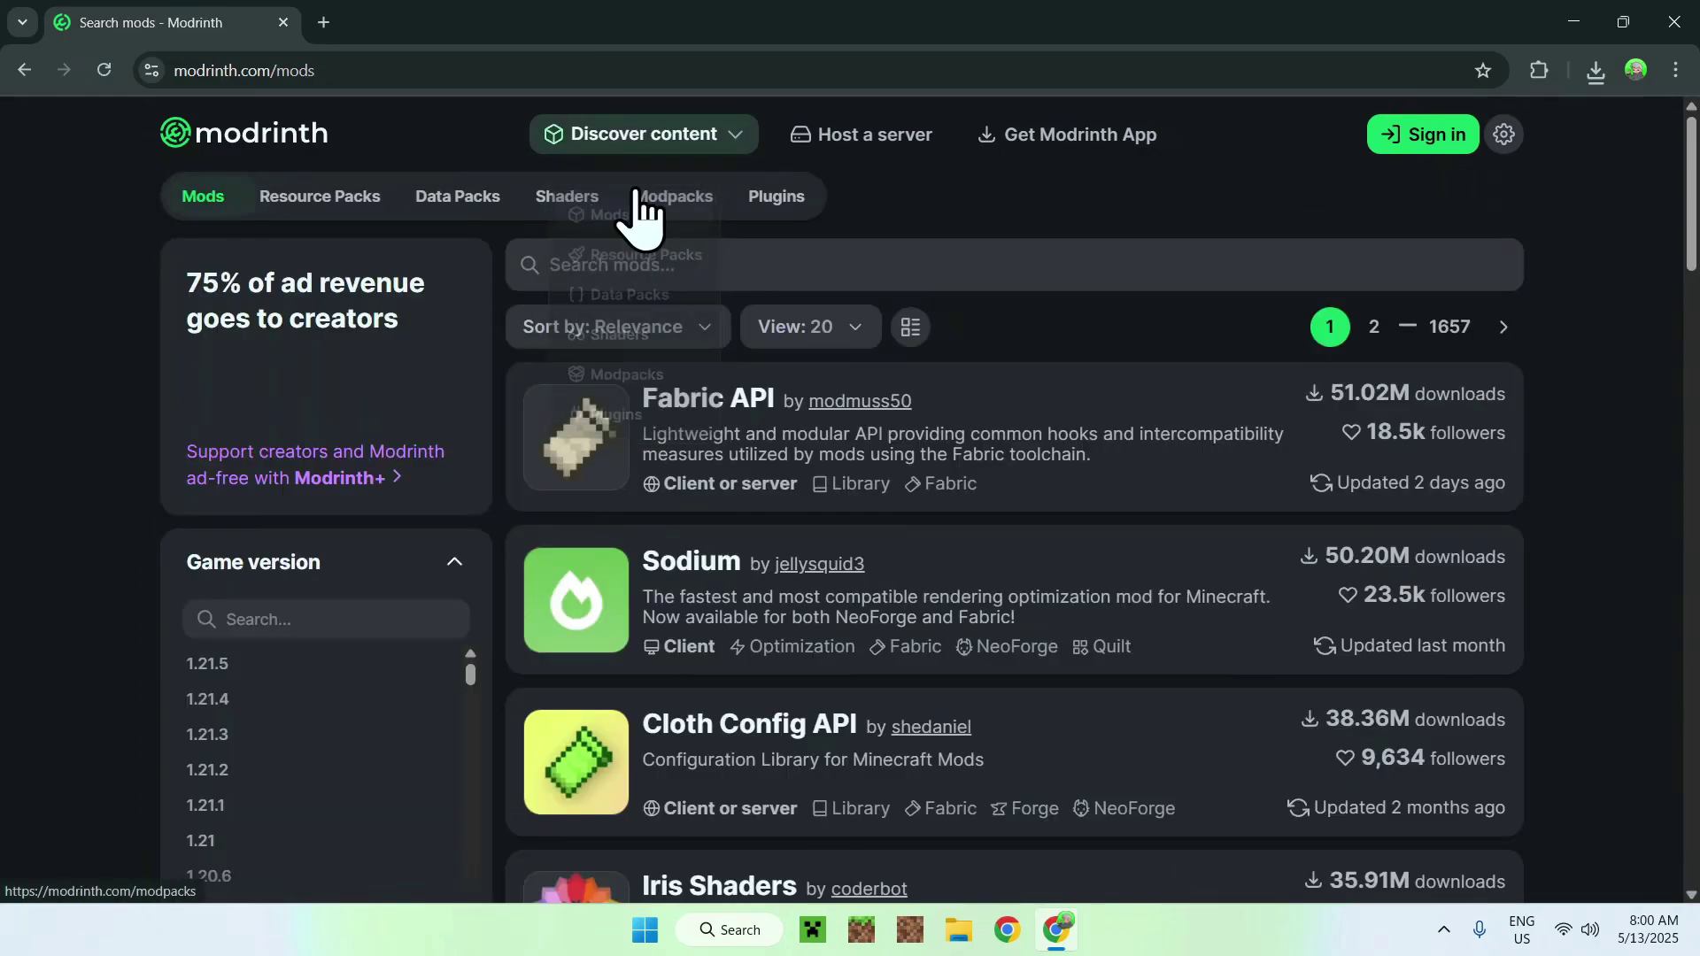
click(668, 263)
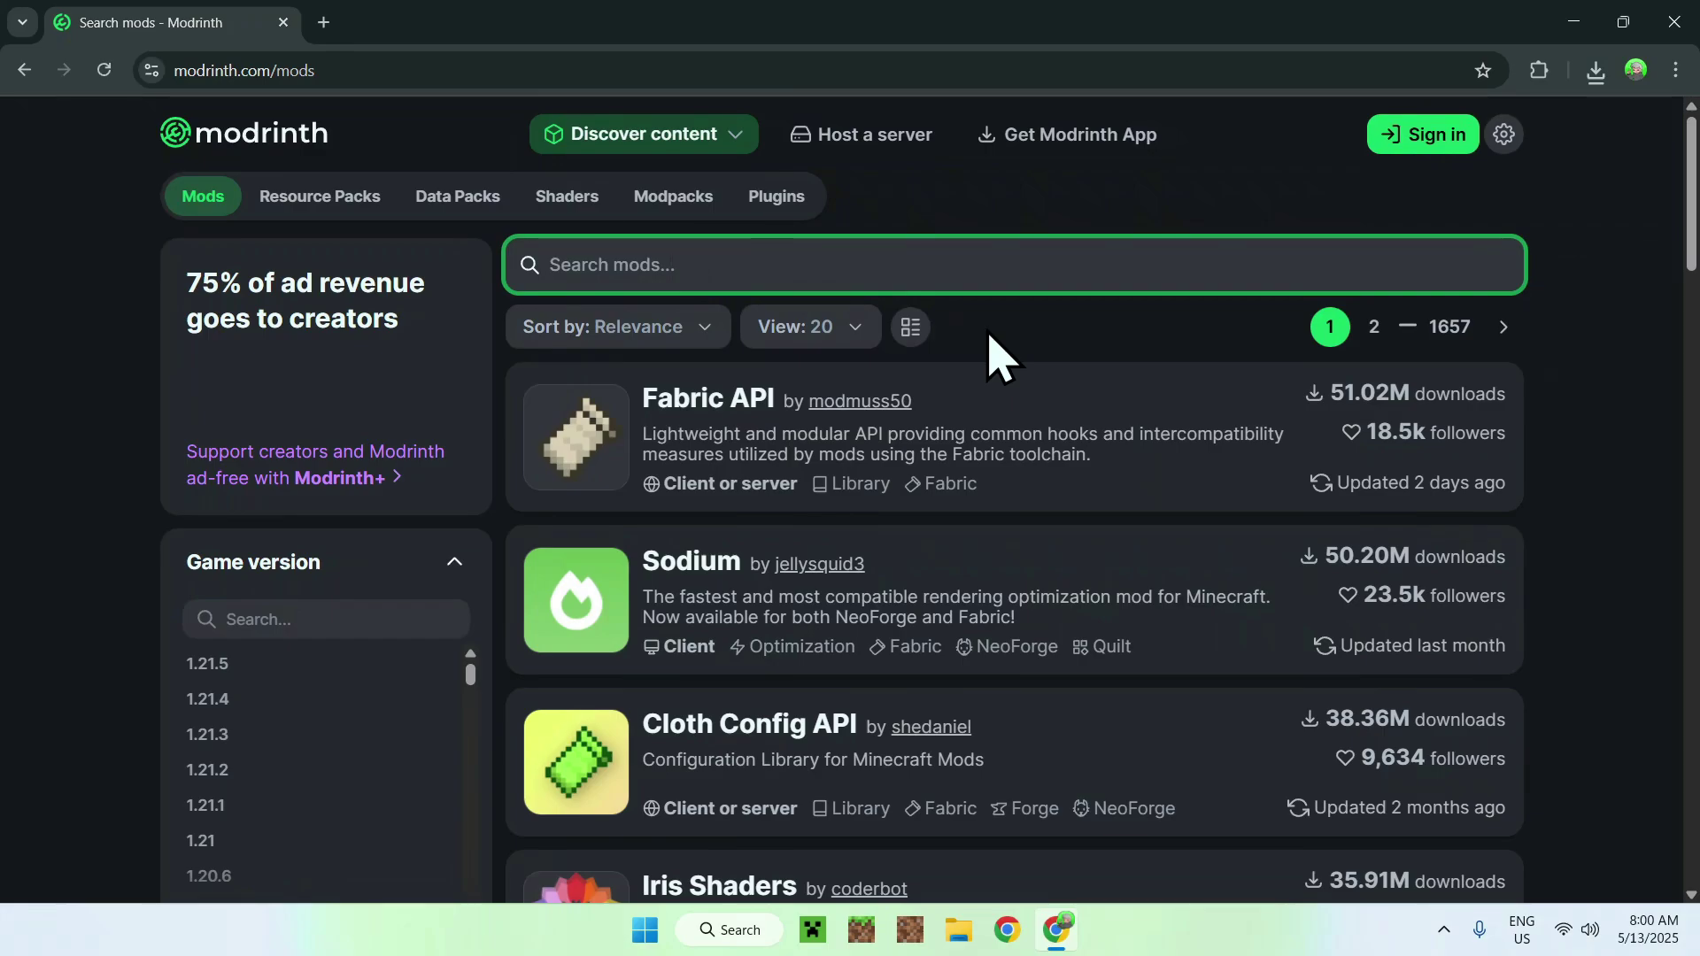
text(EMF)
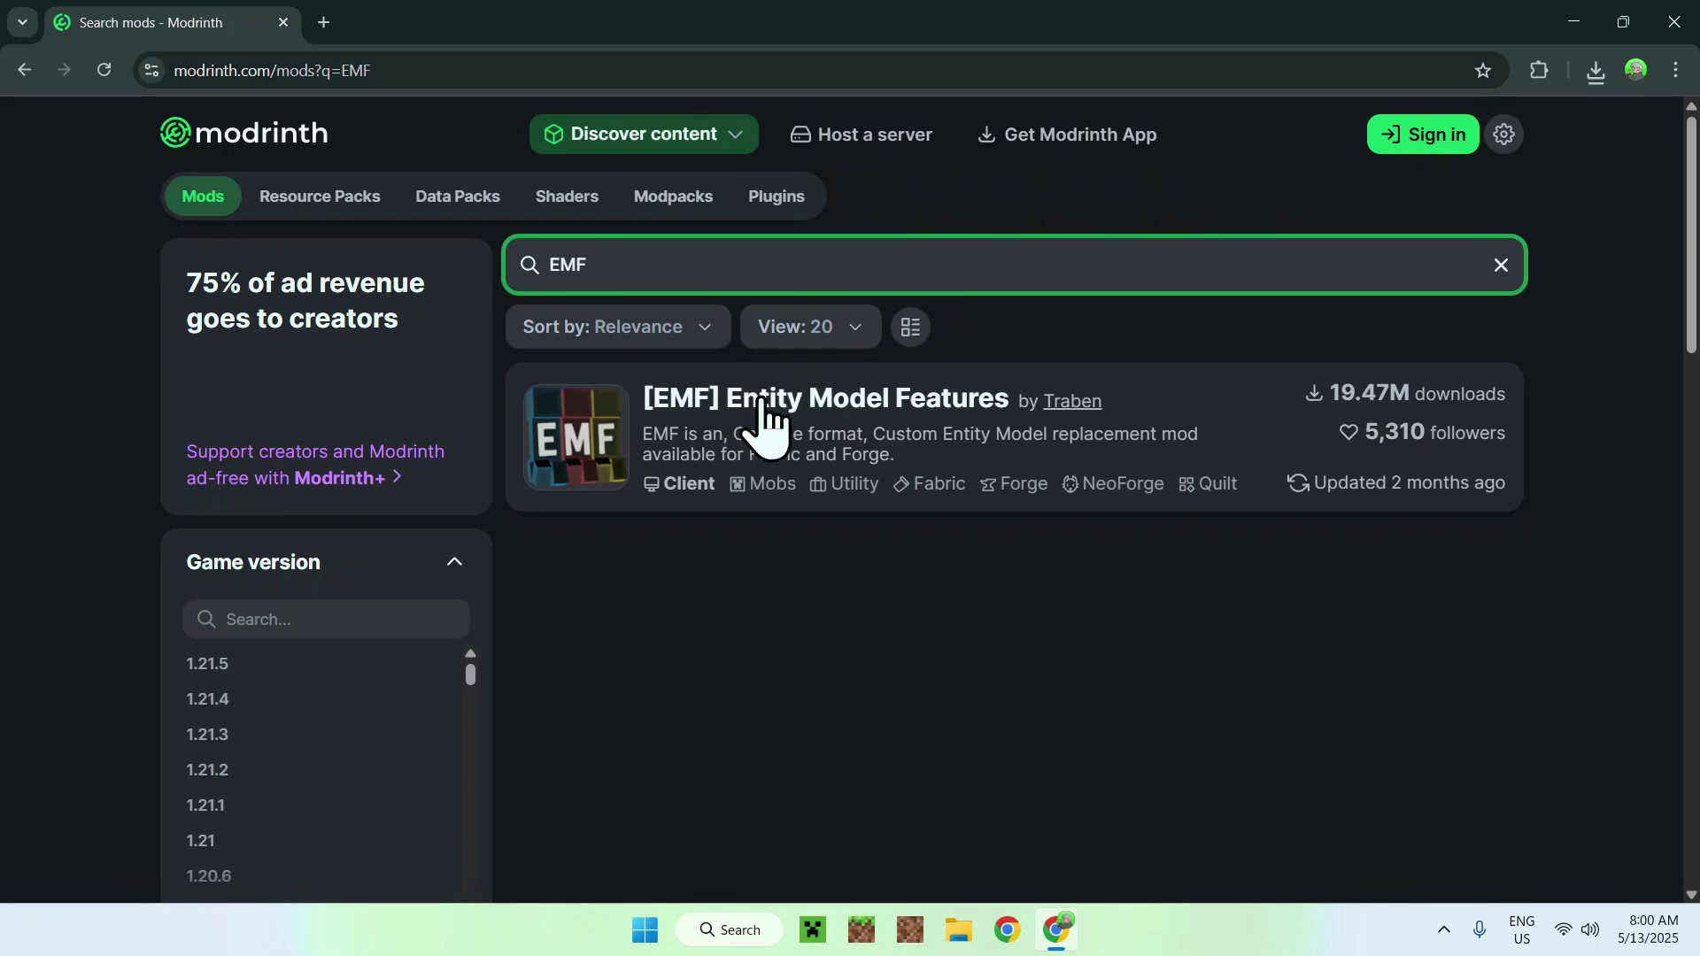
click(816, 414)
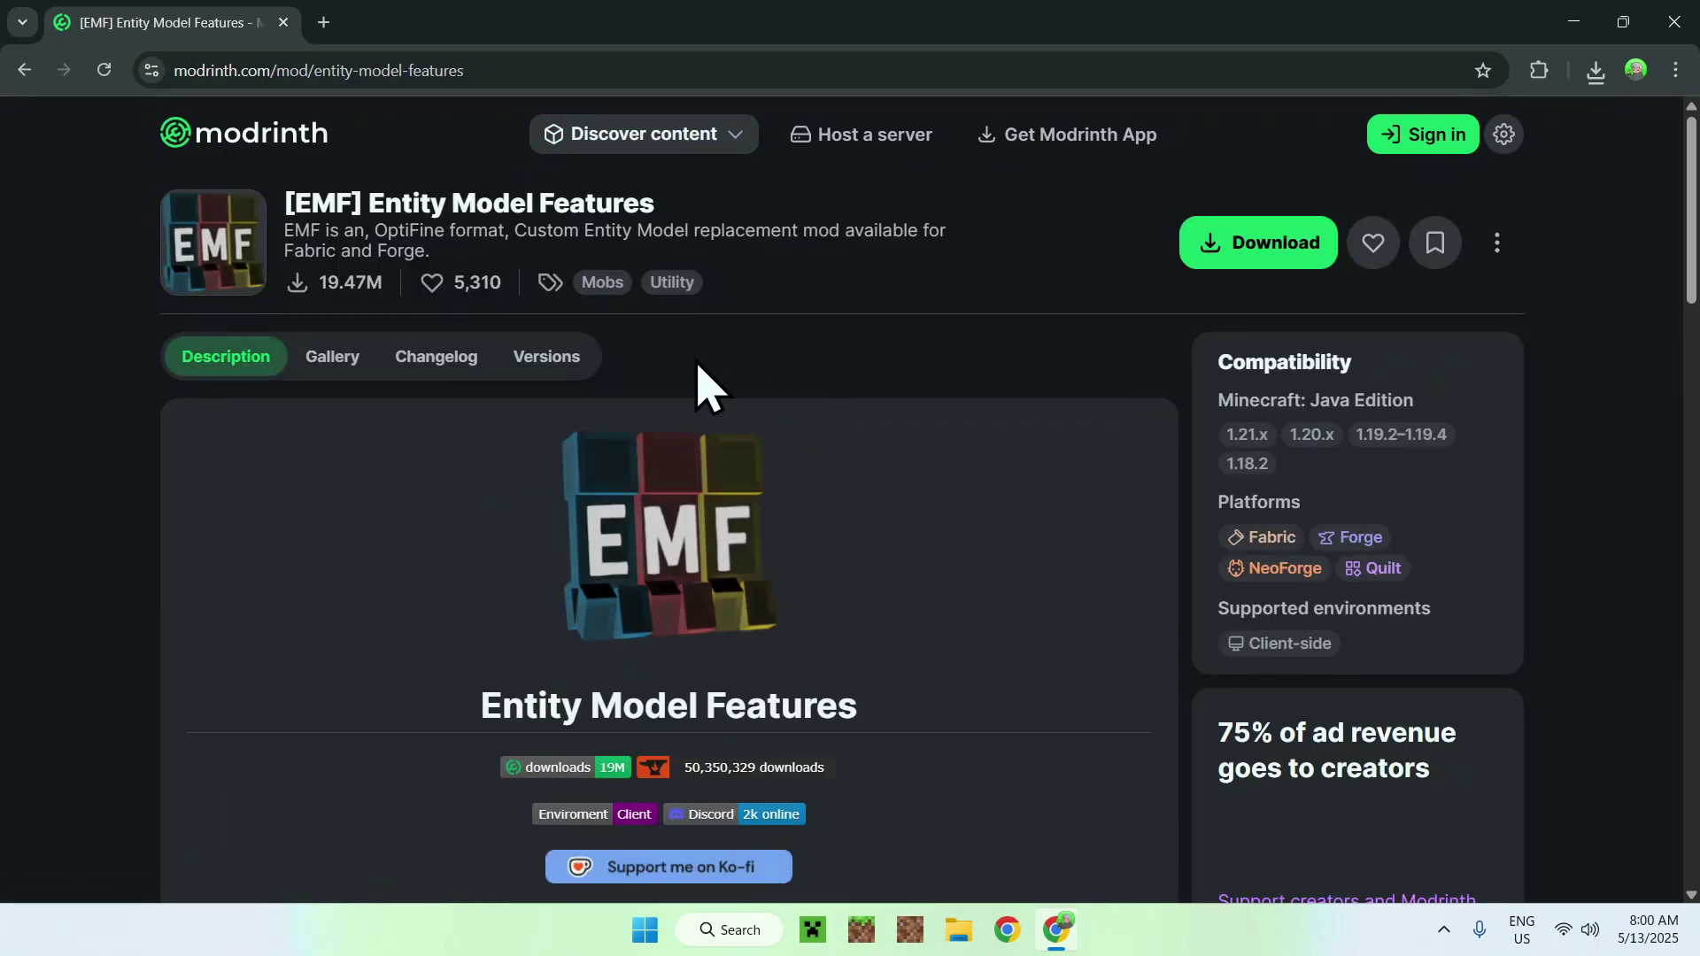
Filter EMF versions to 1.21.5 and download the Fabric 2.4.3 build.
click(548, 365)
click(389, 423)
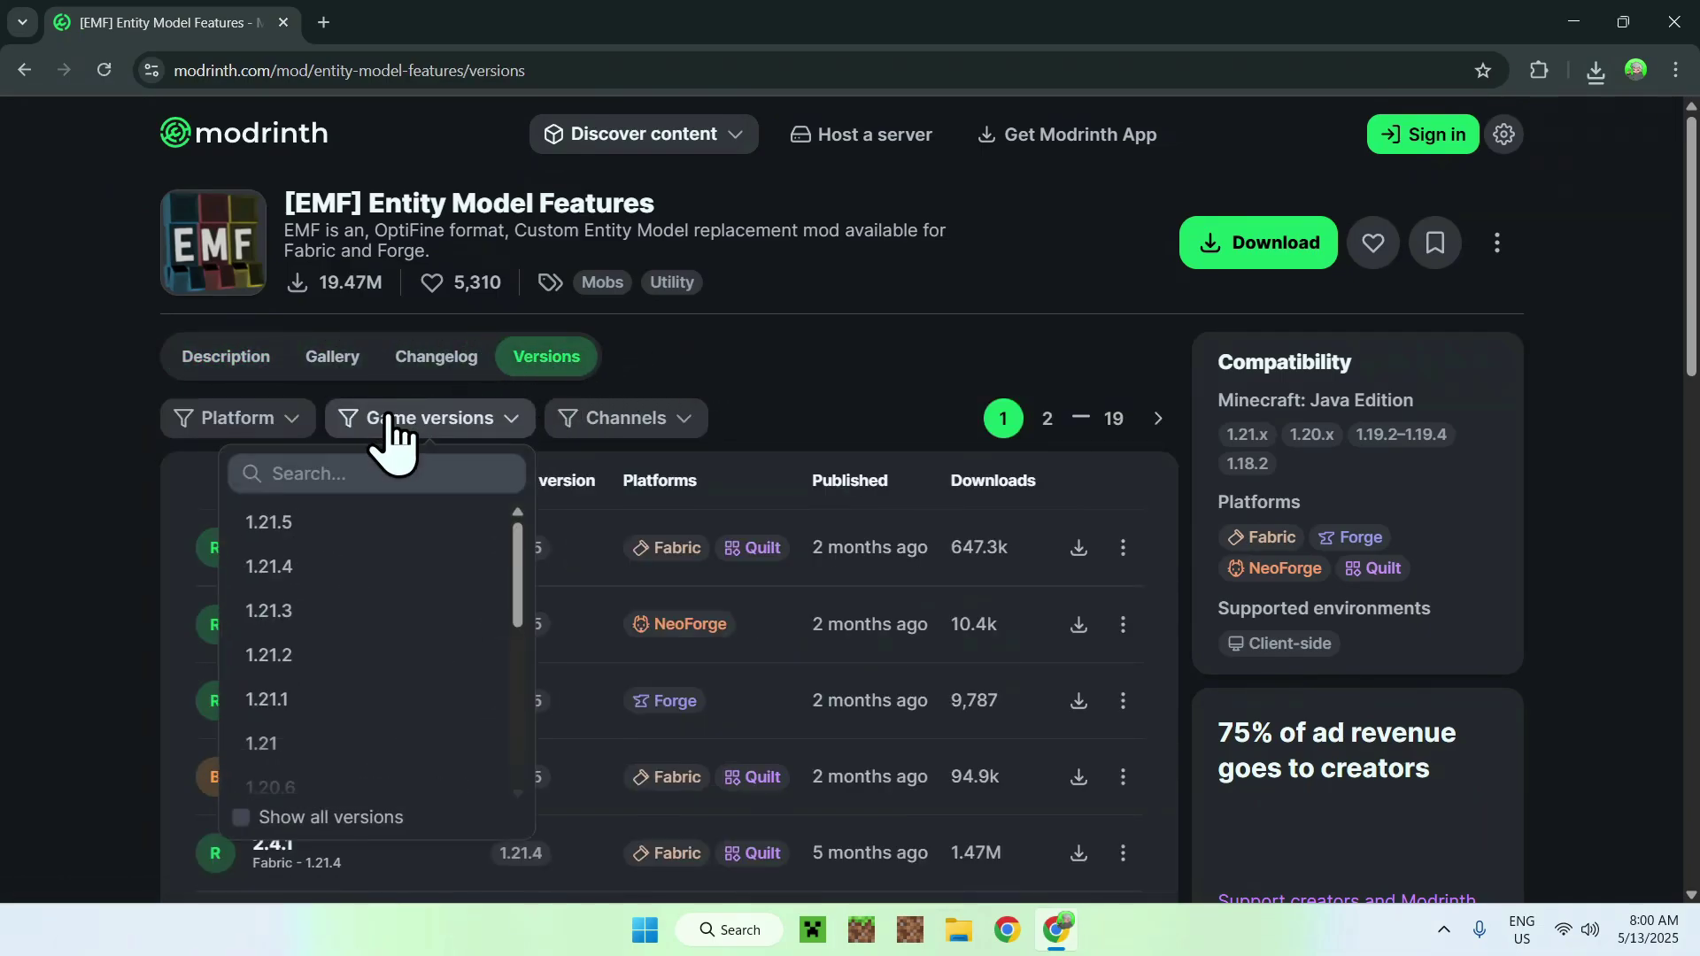
click(347, 536)
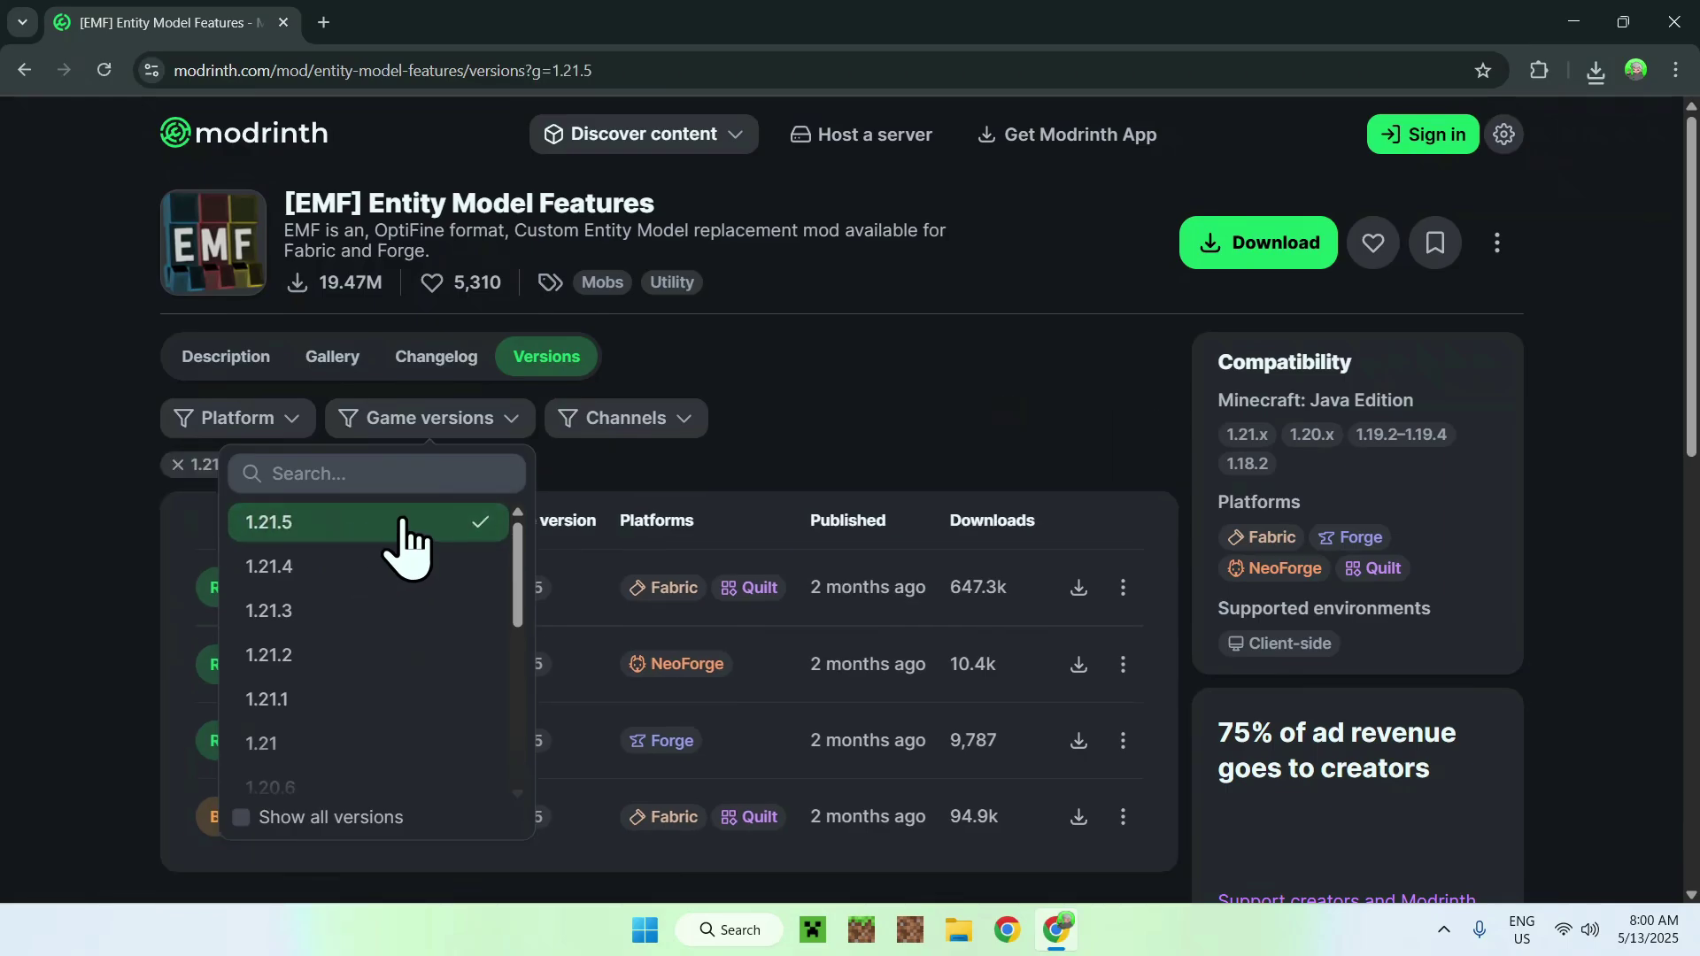
click(846, 400)
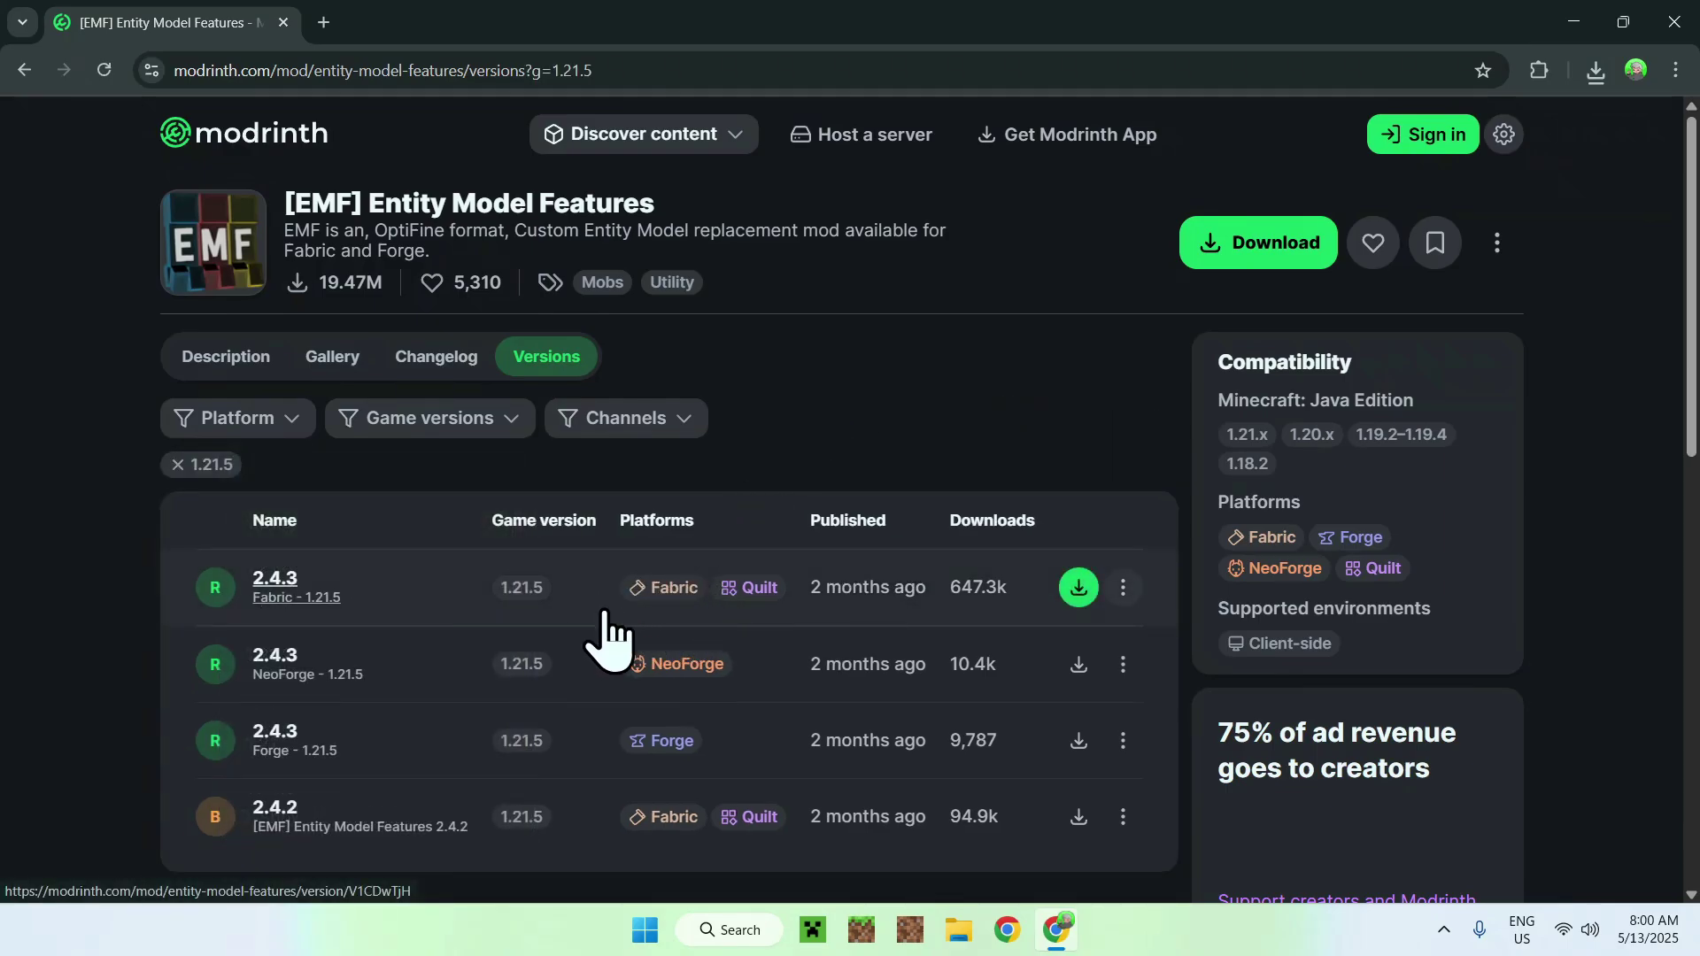
click(1078, 587)
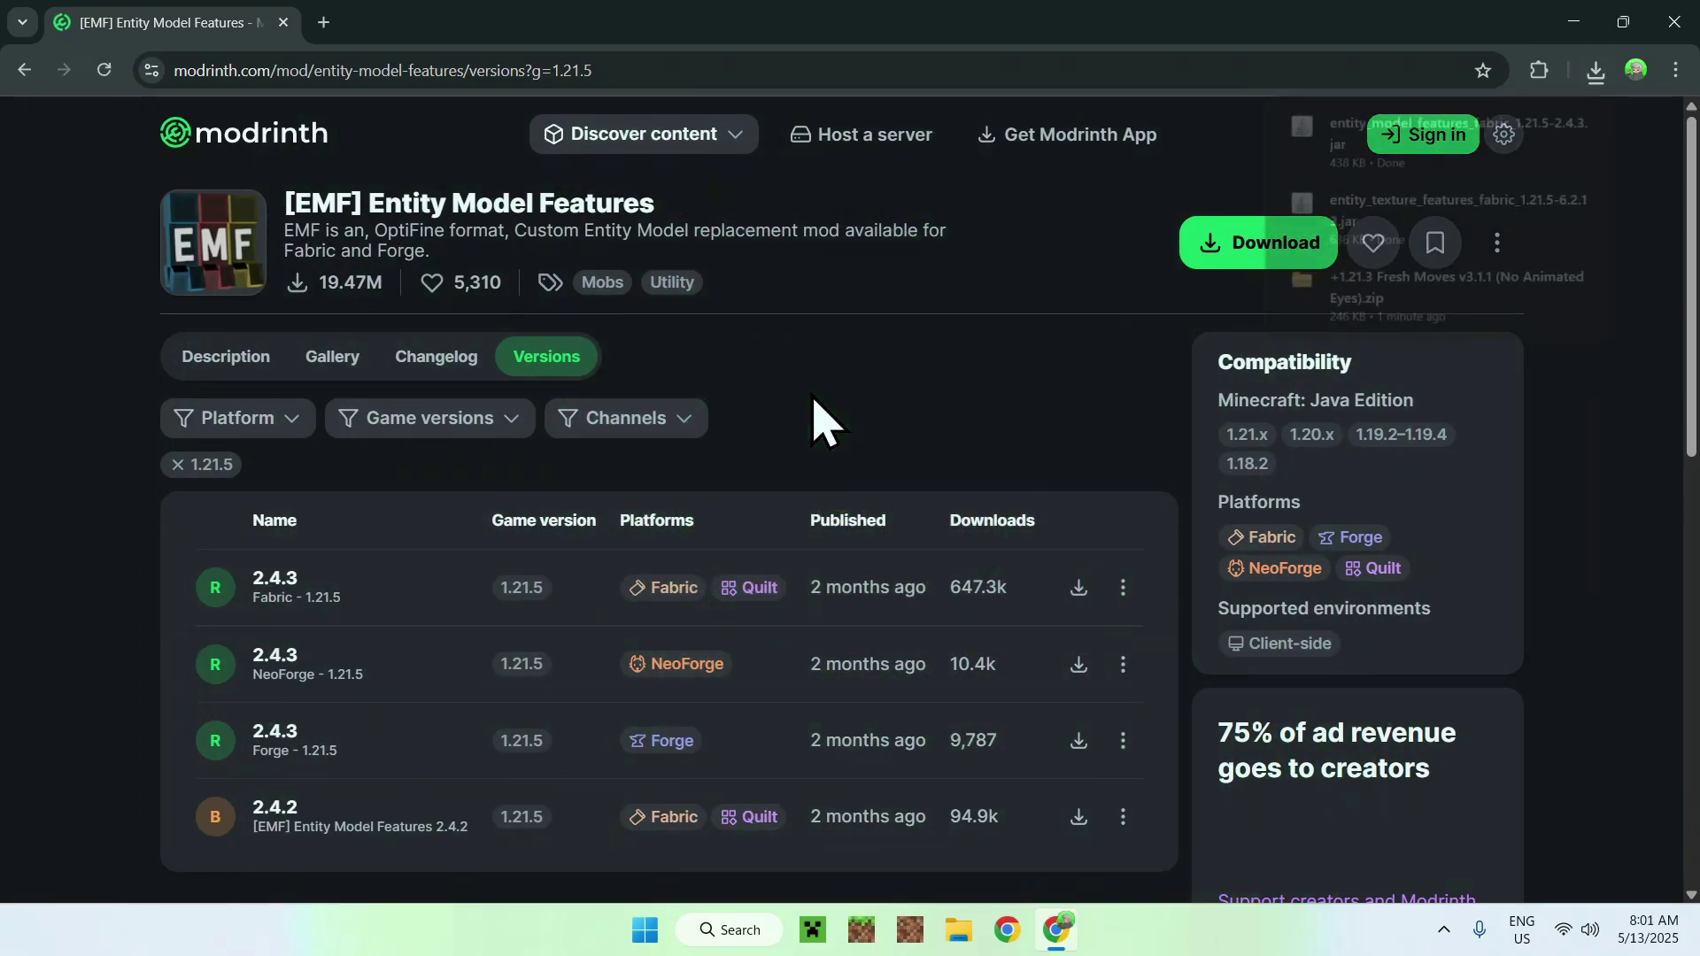
click(663, 124)
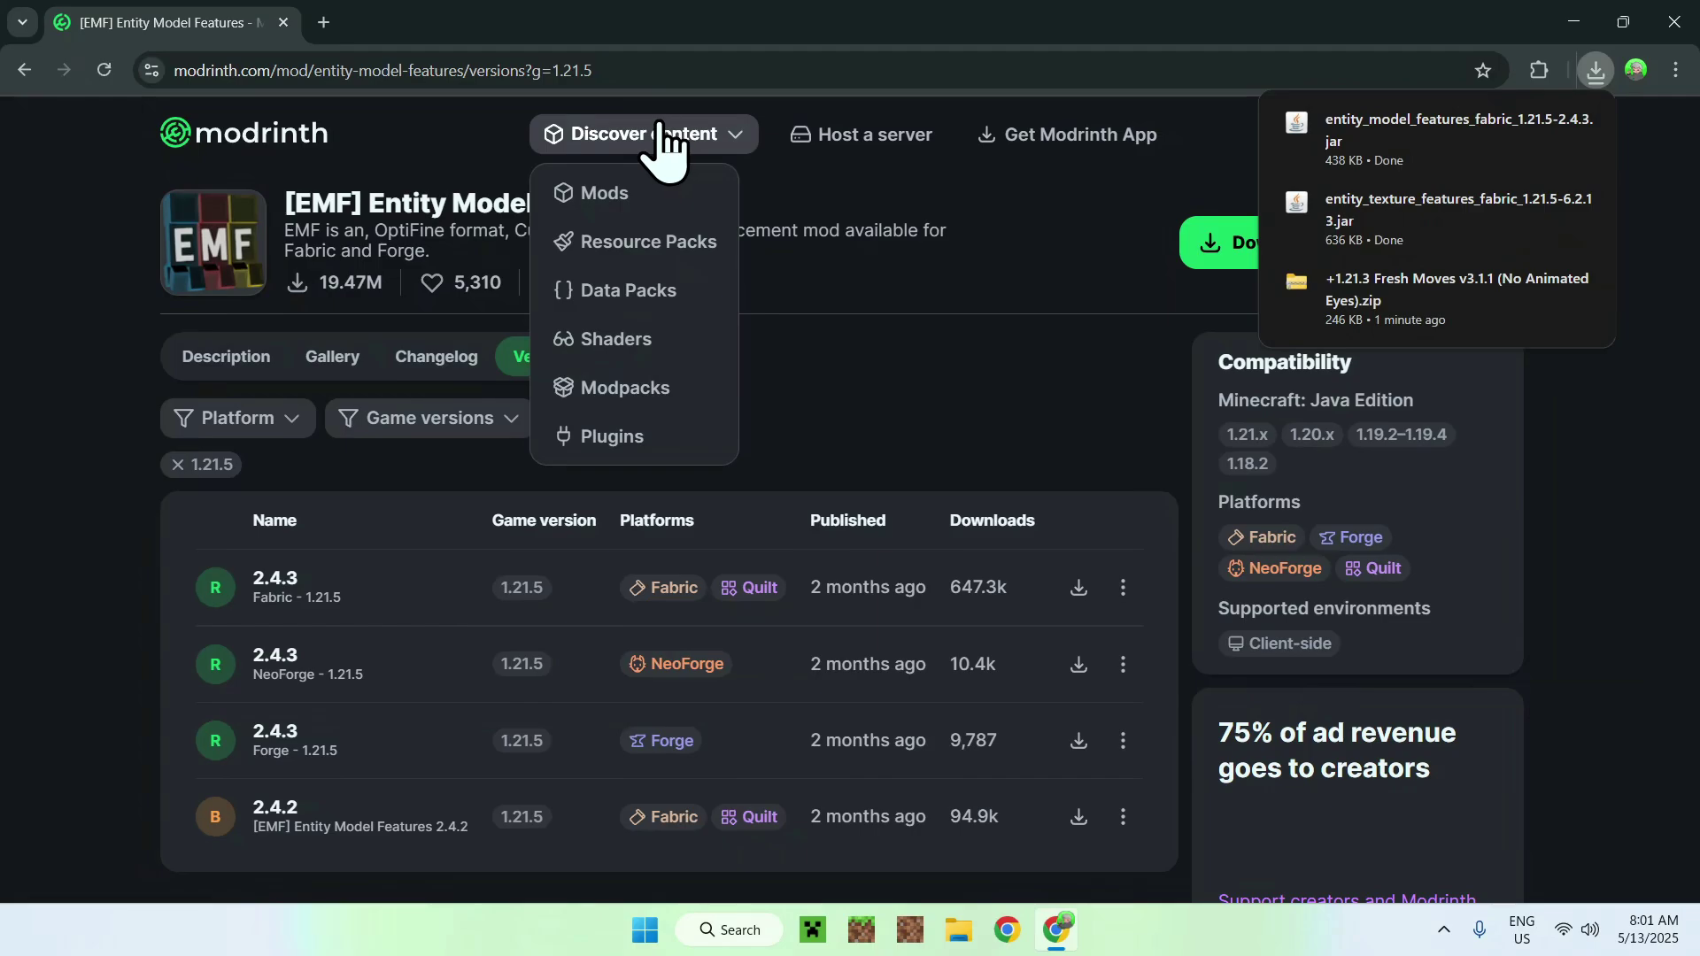
Search Modrinth mods for 'Fabric API' and open its project page.
click(668, 206)
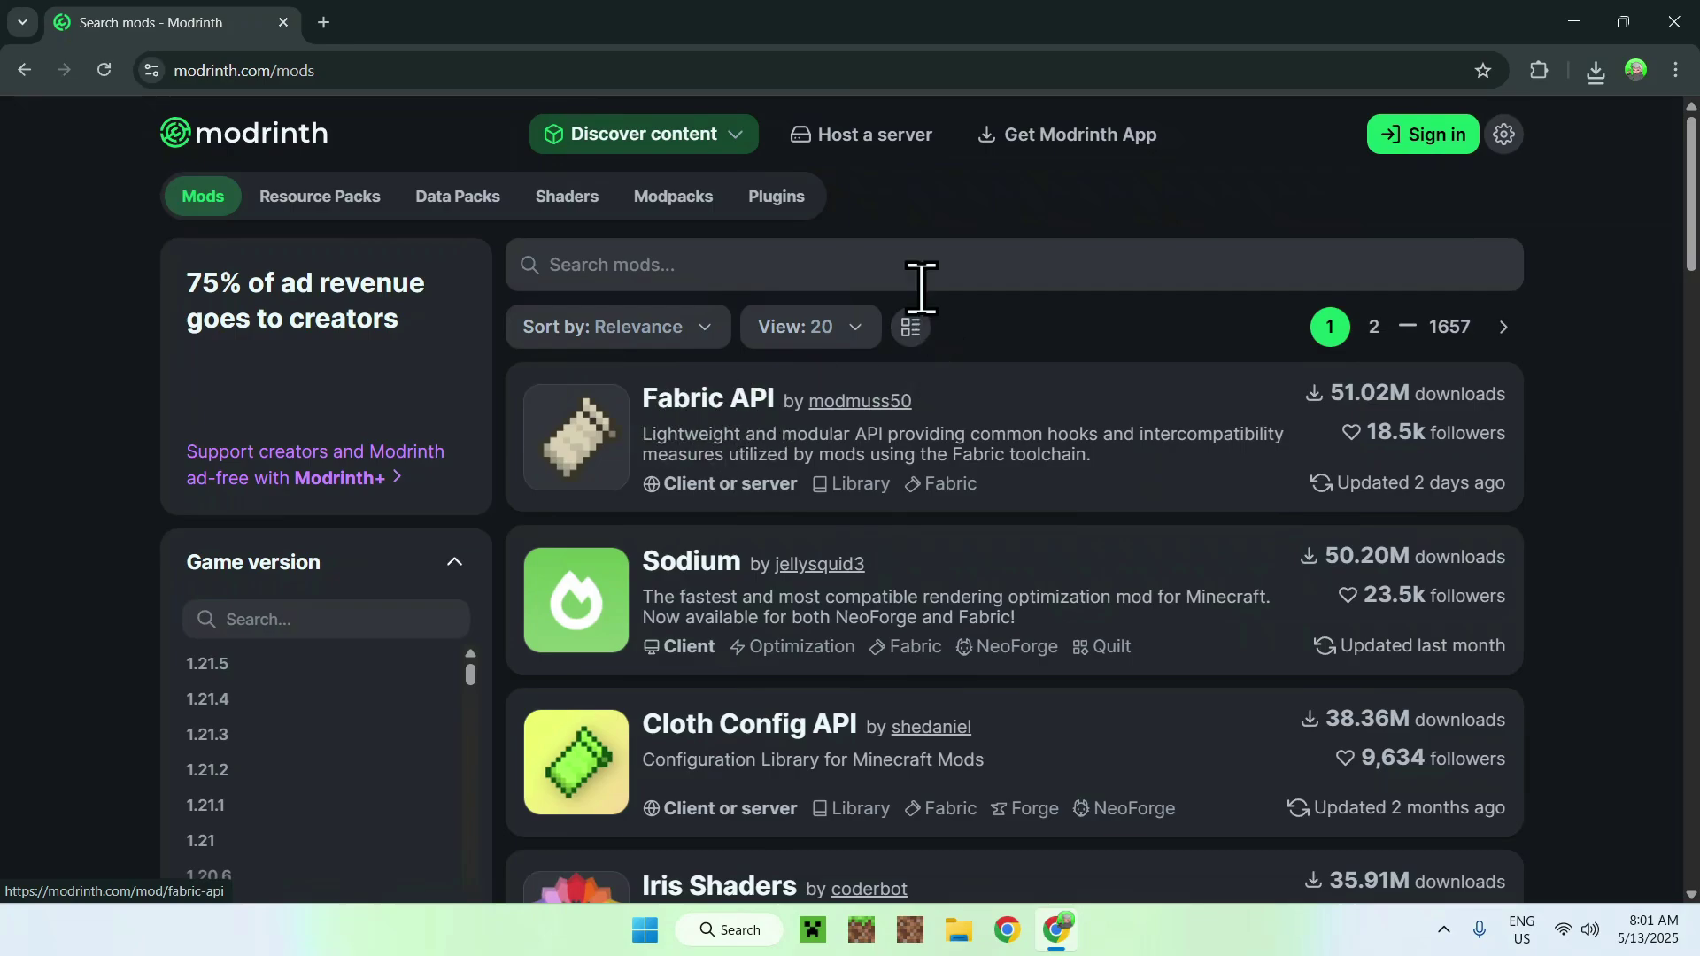
click(886, 265)
text(Fabric A)
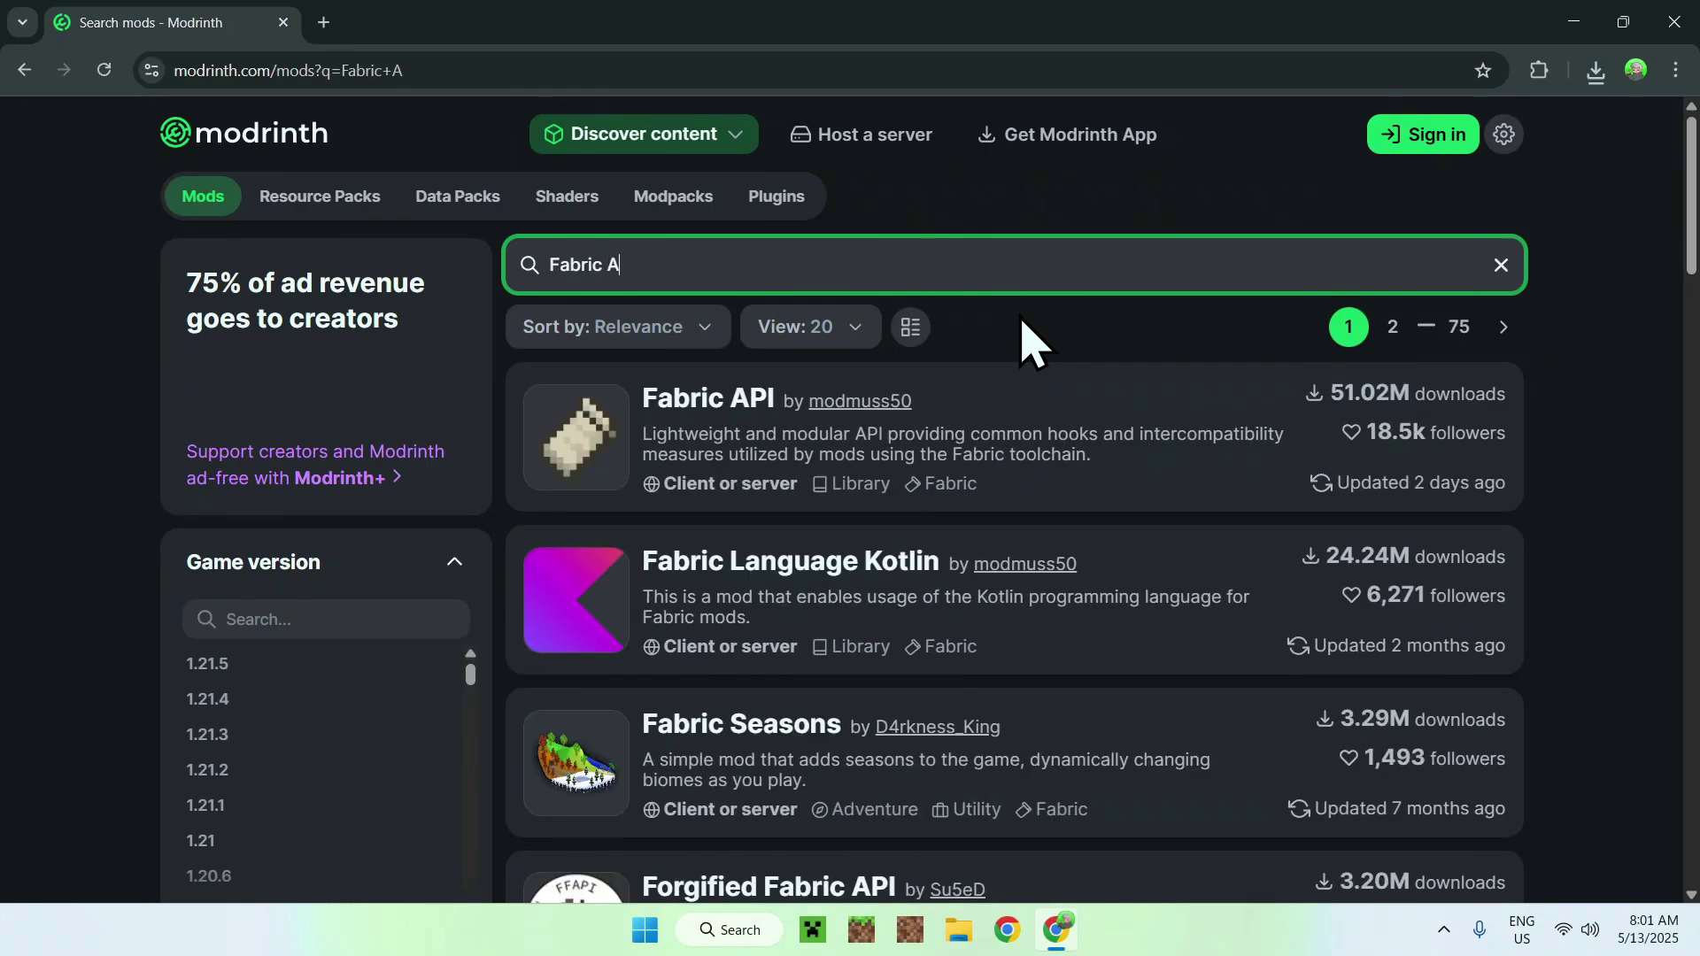
text(PI)
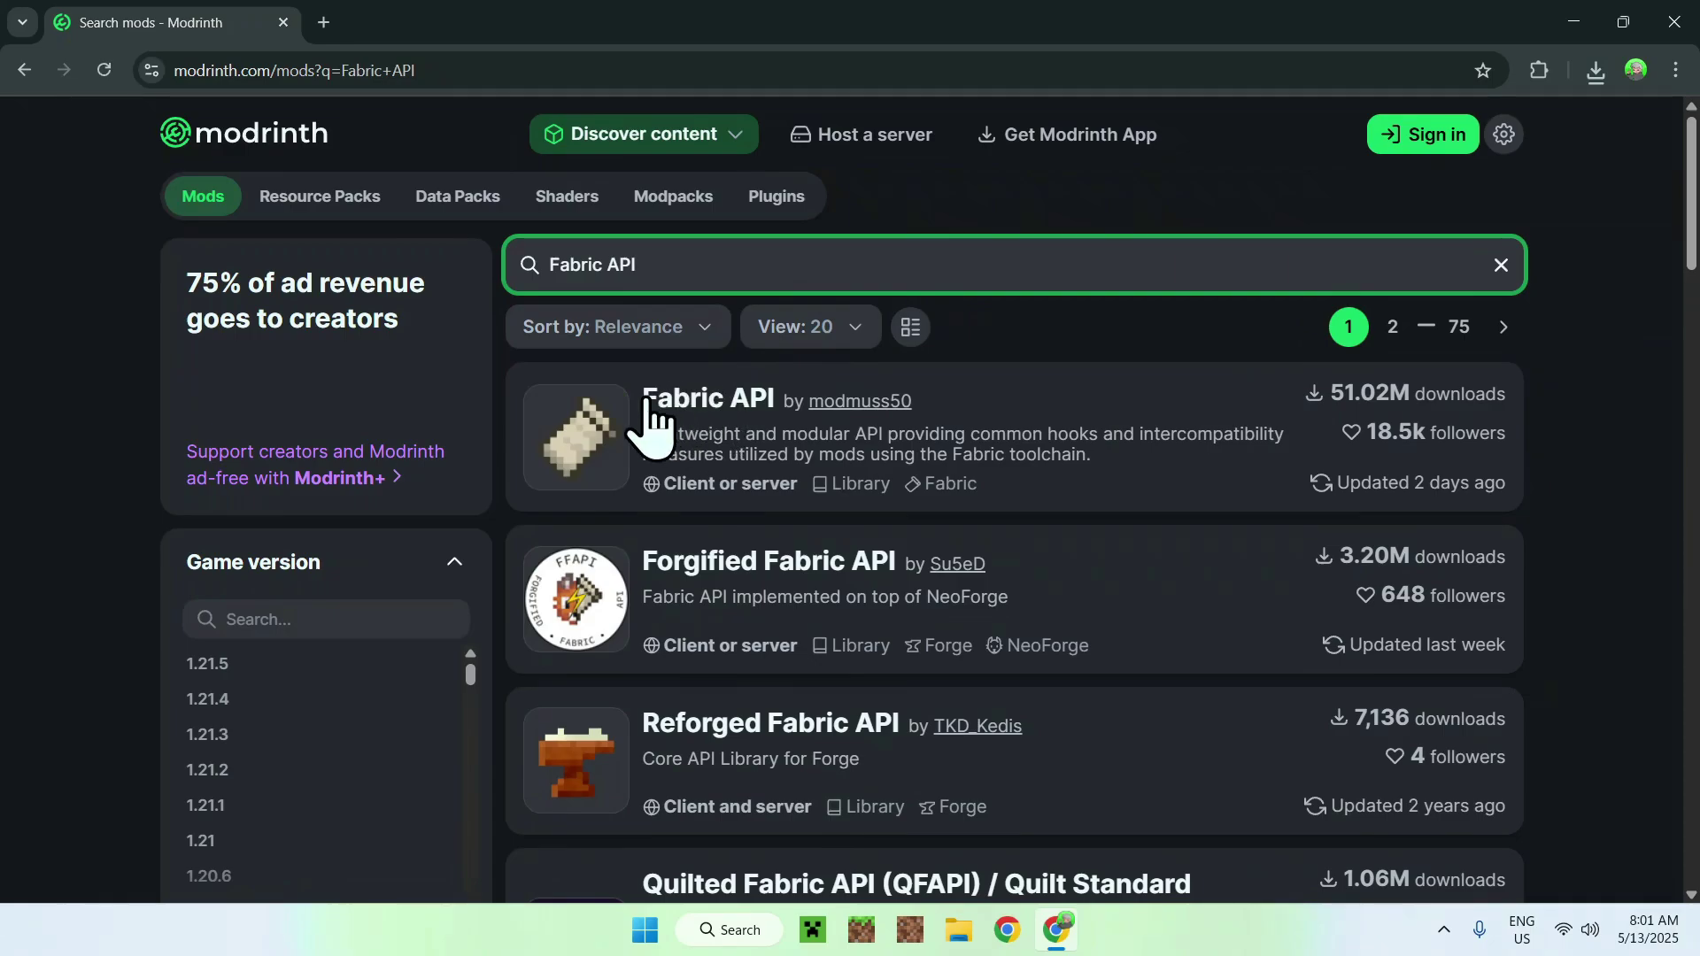
click(704, 405)
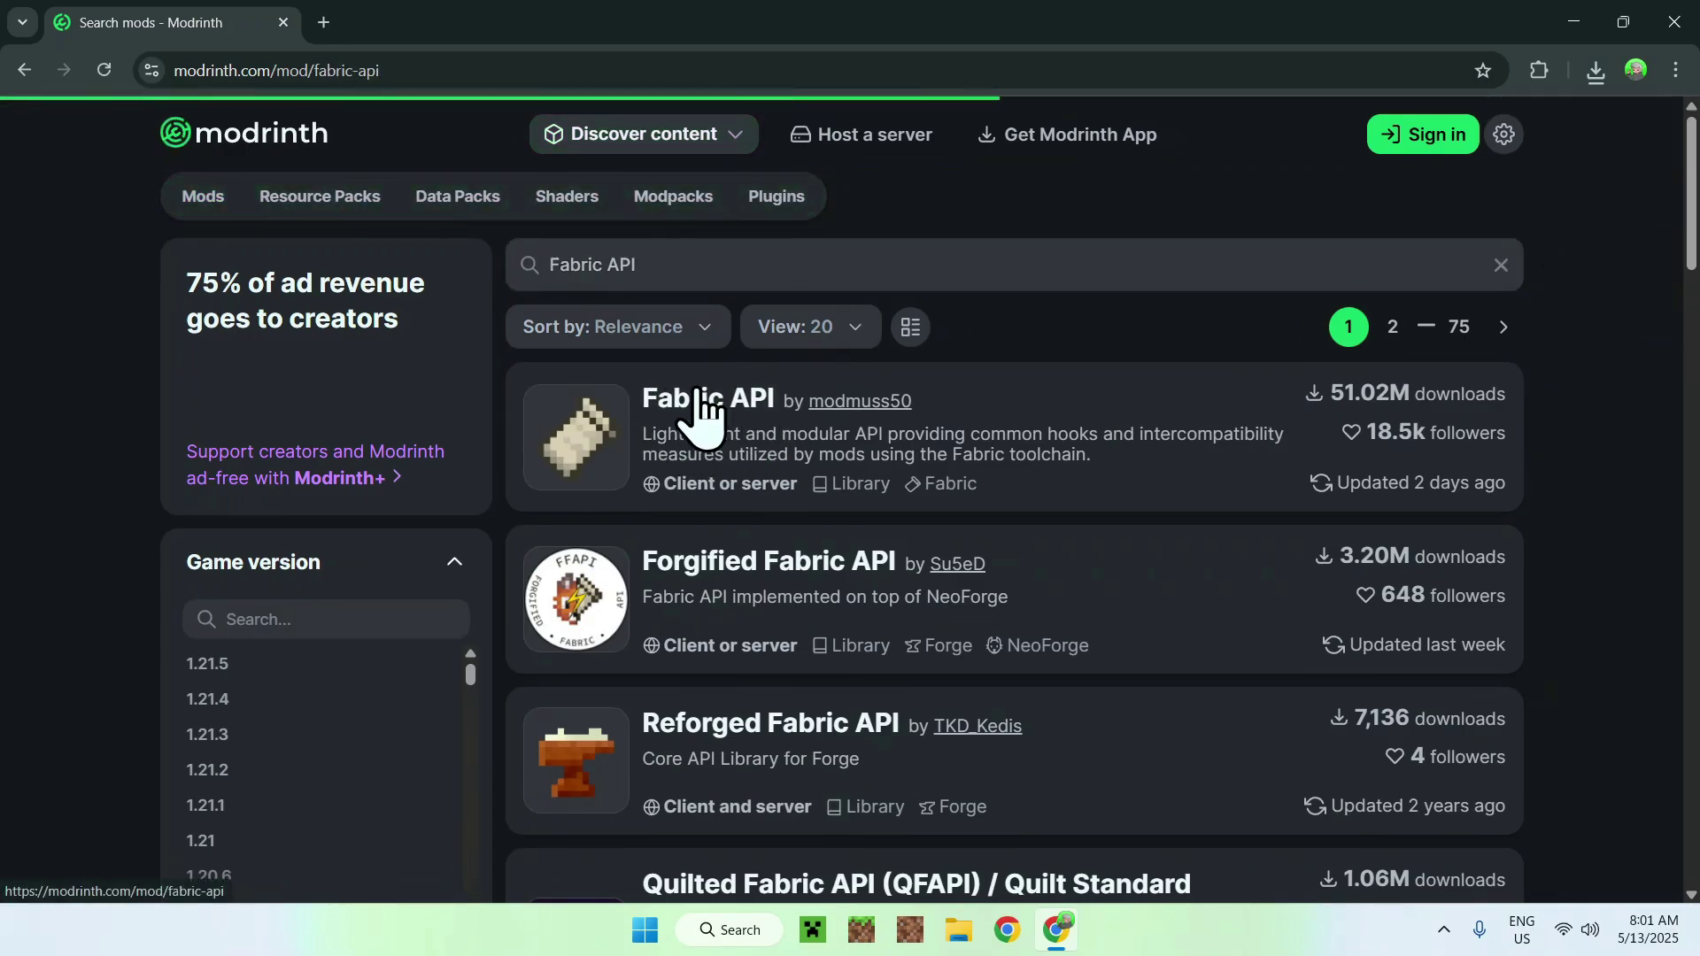
Filter Fabric API versions to 1.21.5 and download 0.124.0+1.21.5.
click(452, 370)
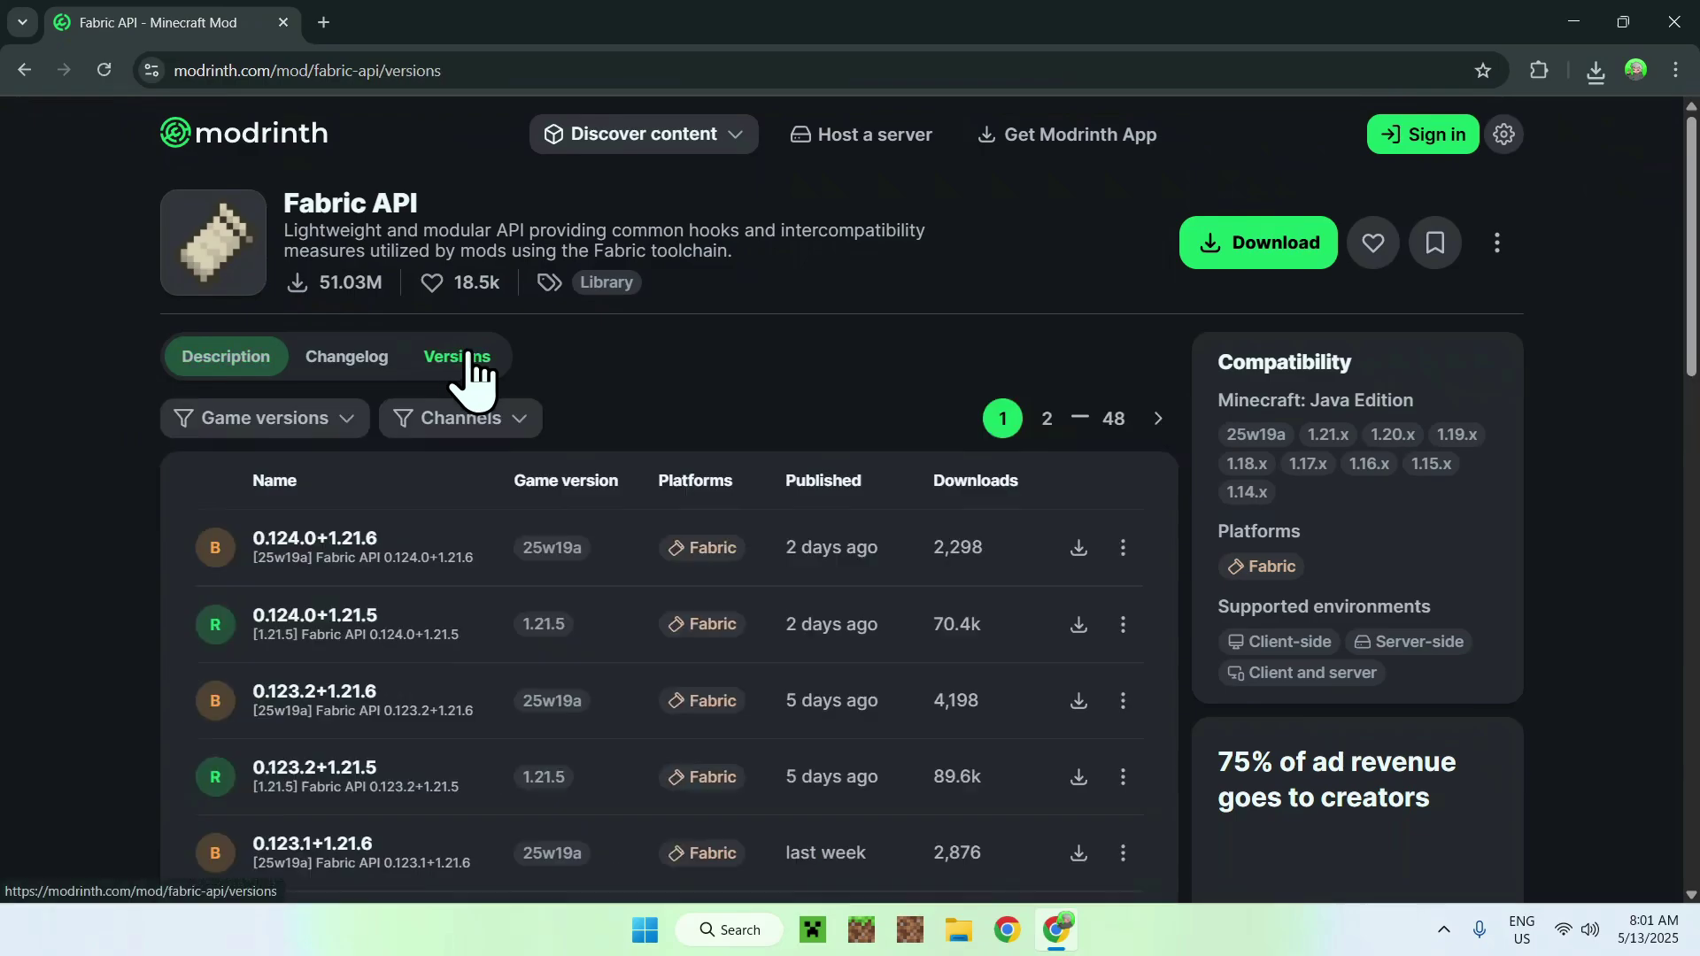
click(255, 423)
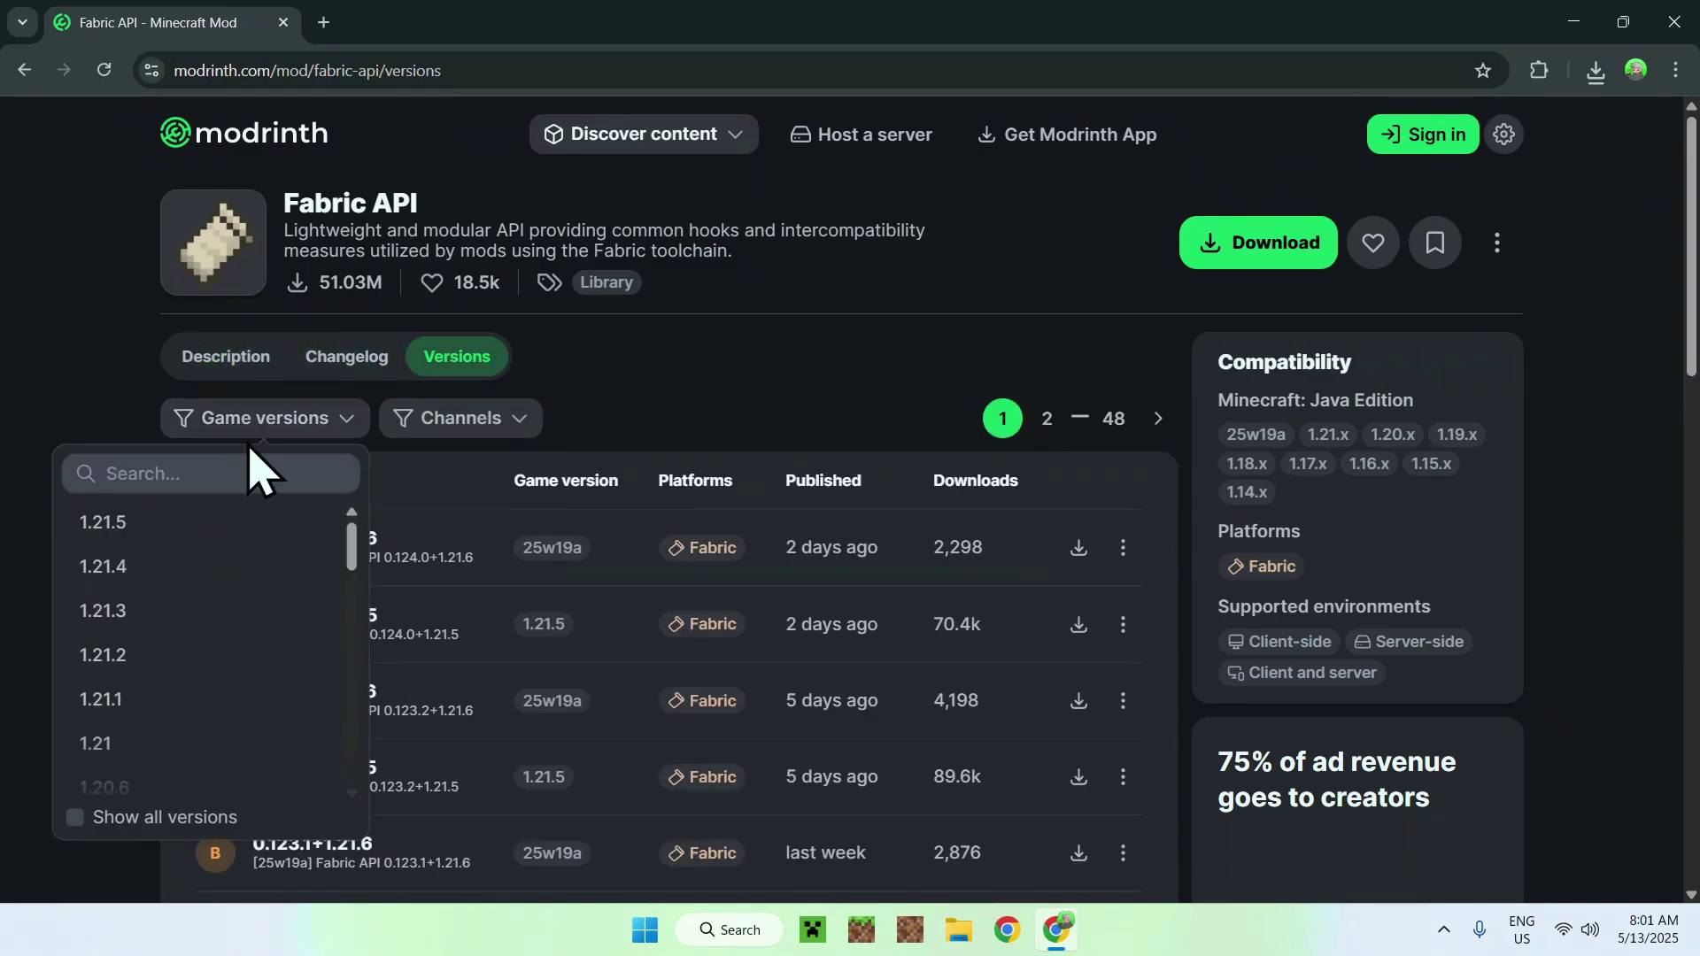
click(228, 524)
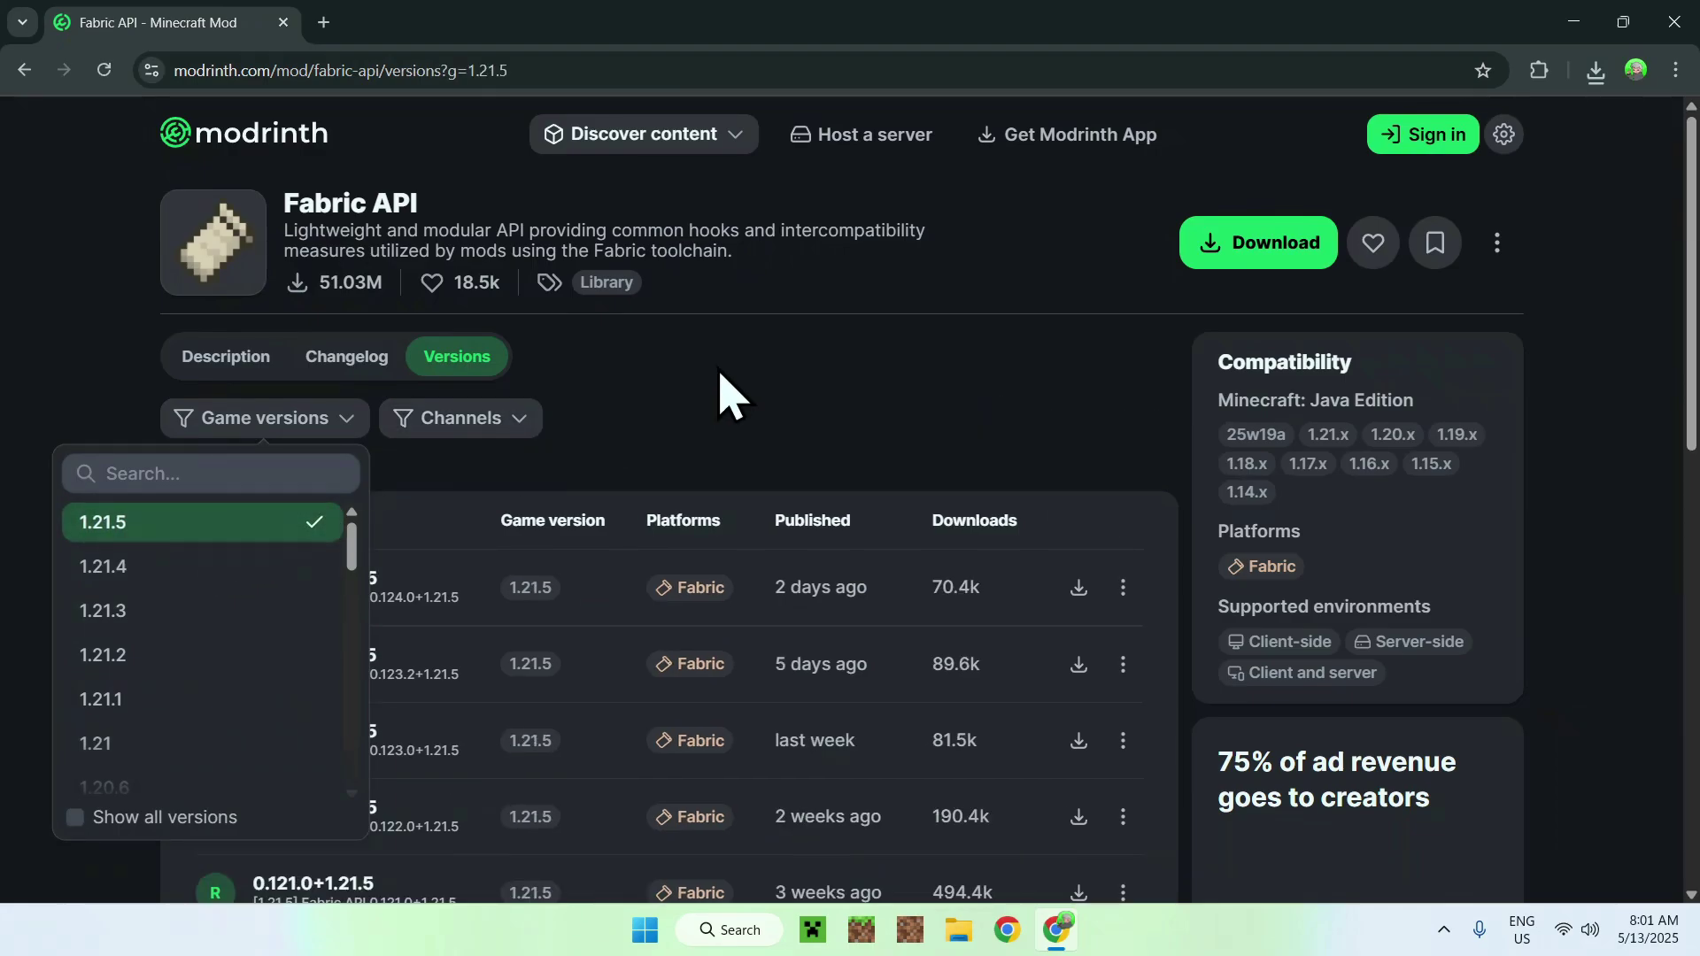
click(720, 391)
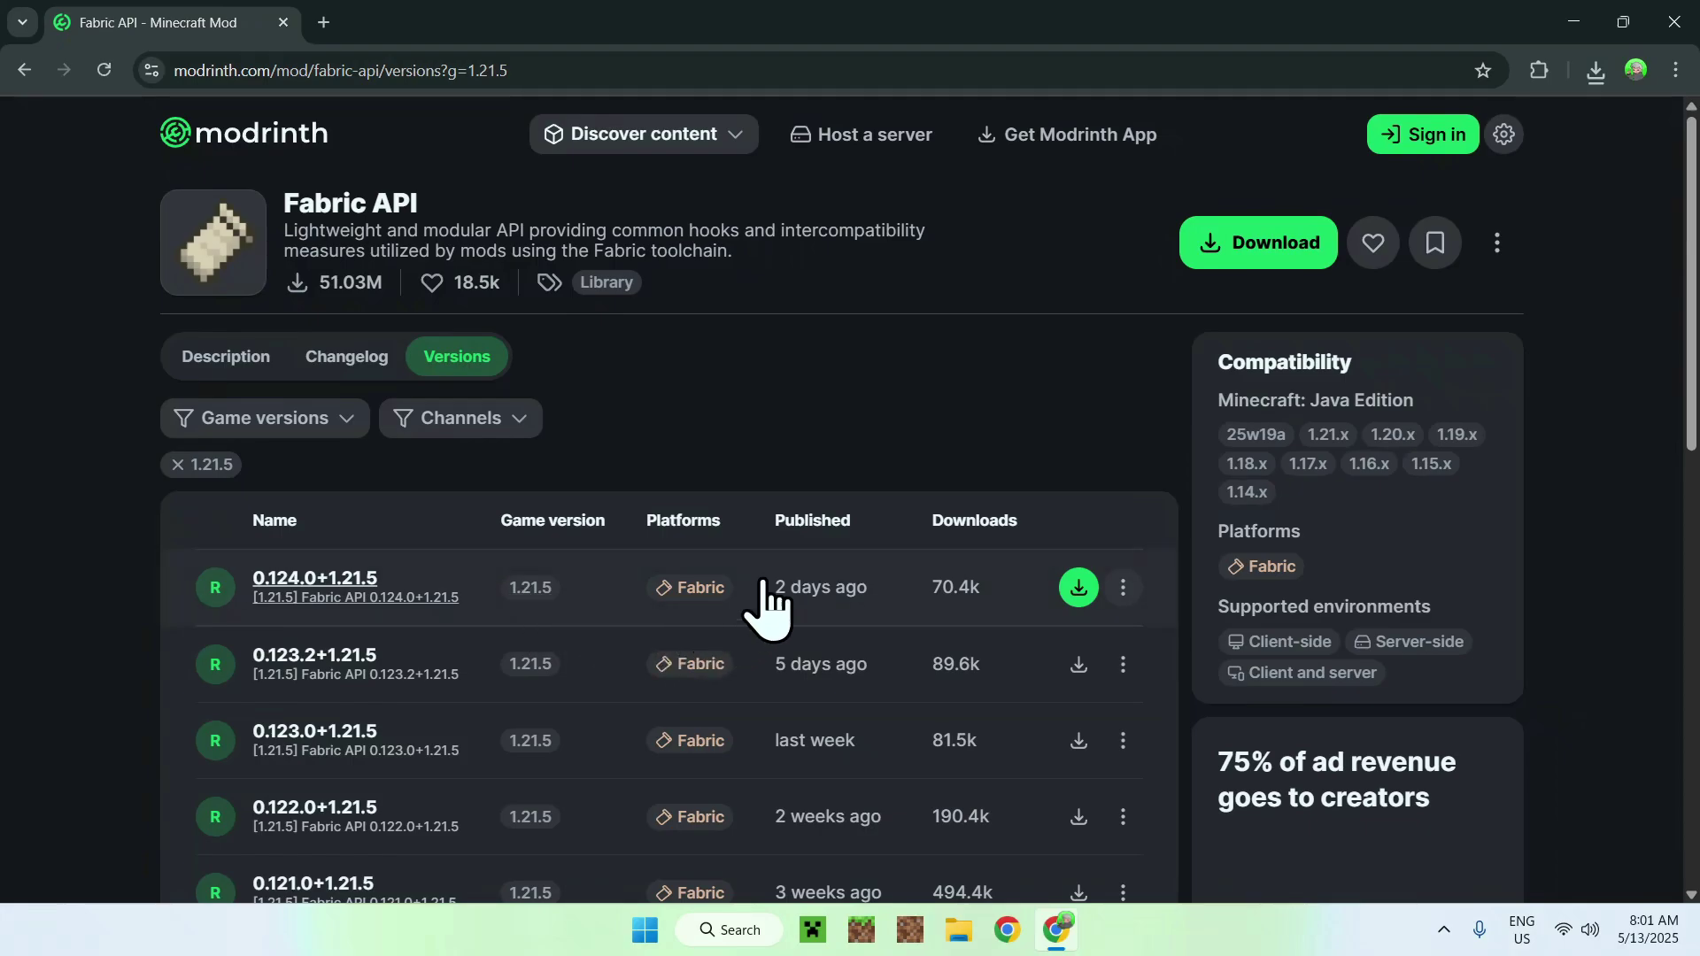
click(1078, 587)
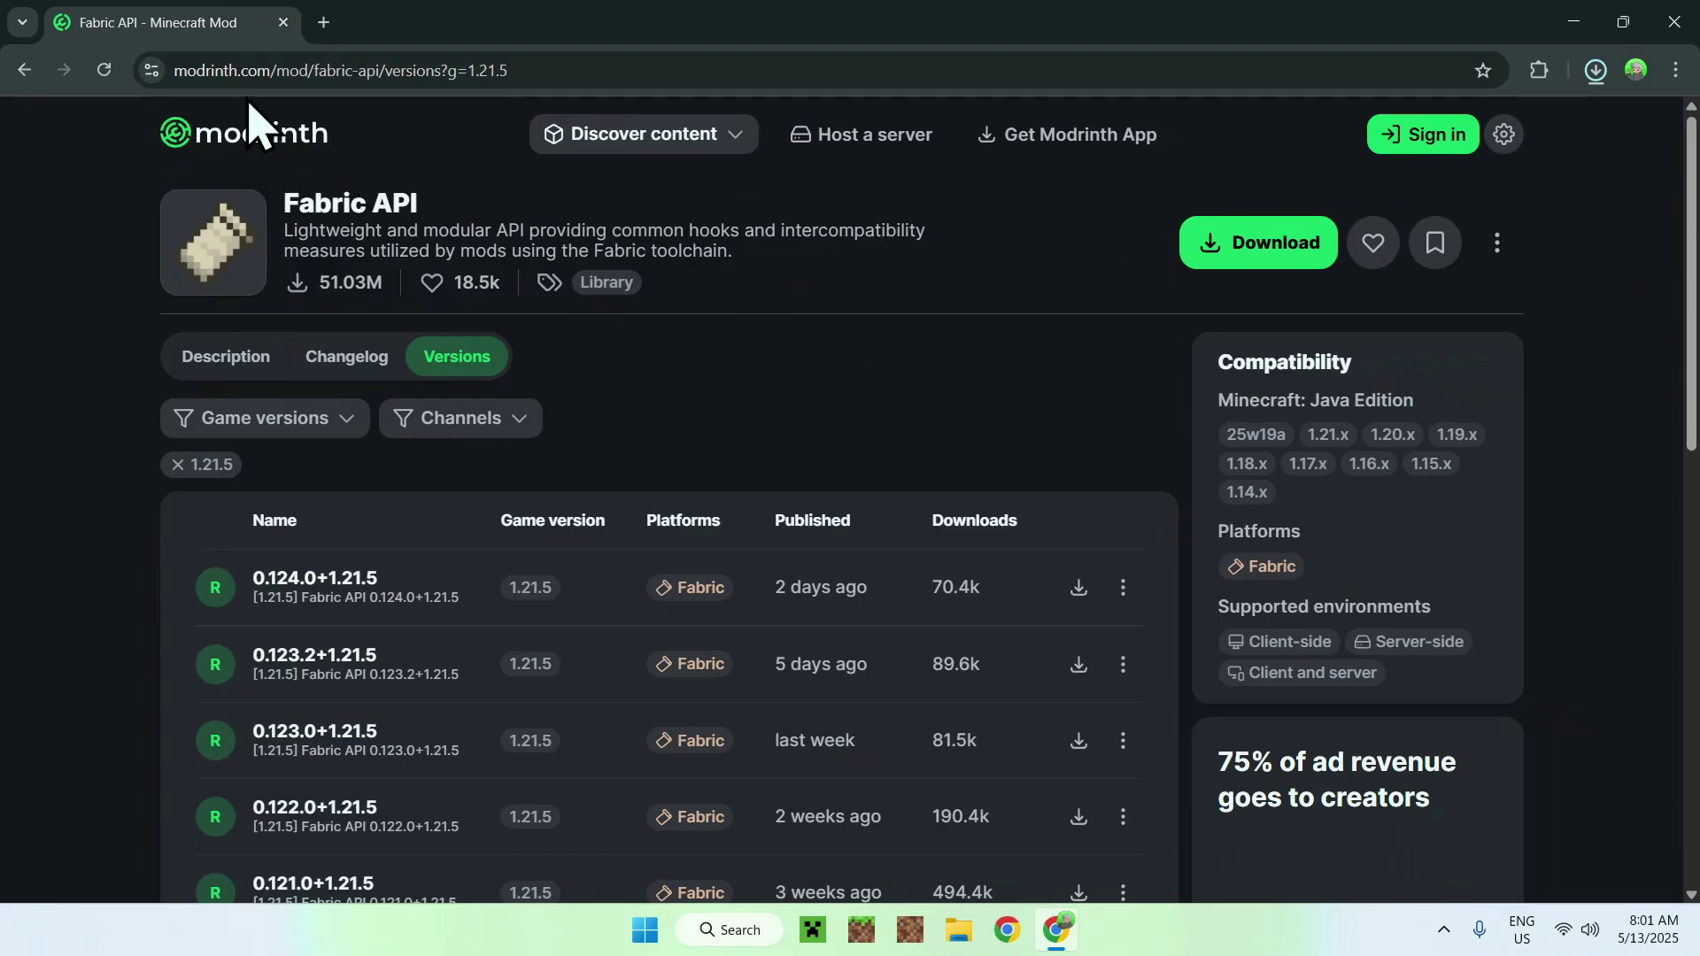
click(321, 23)
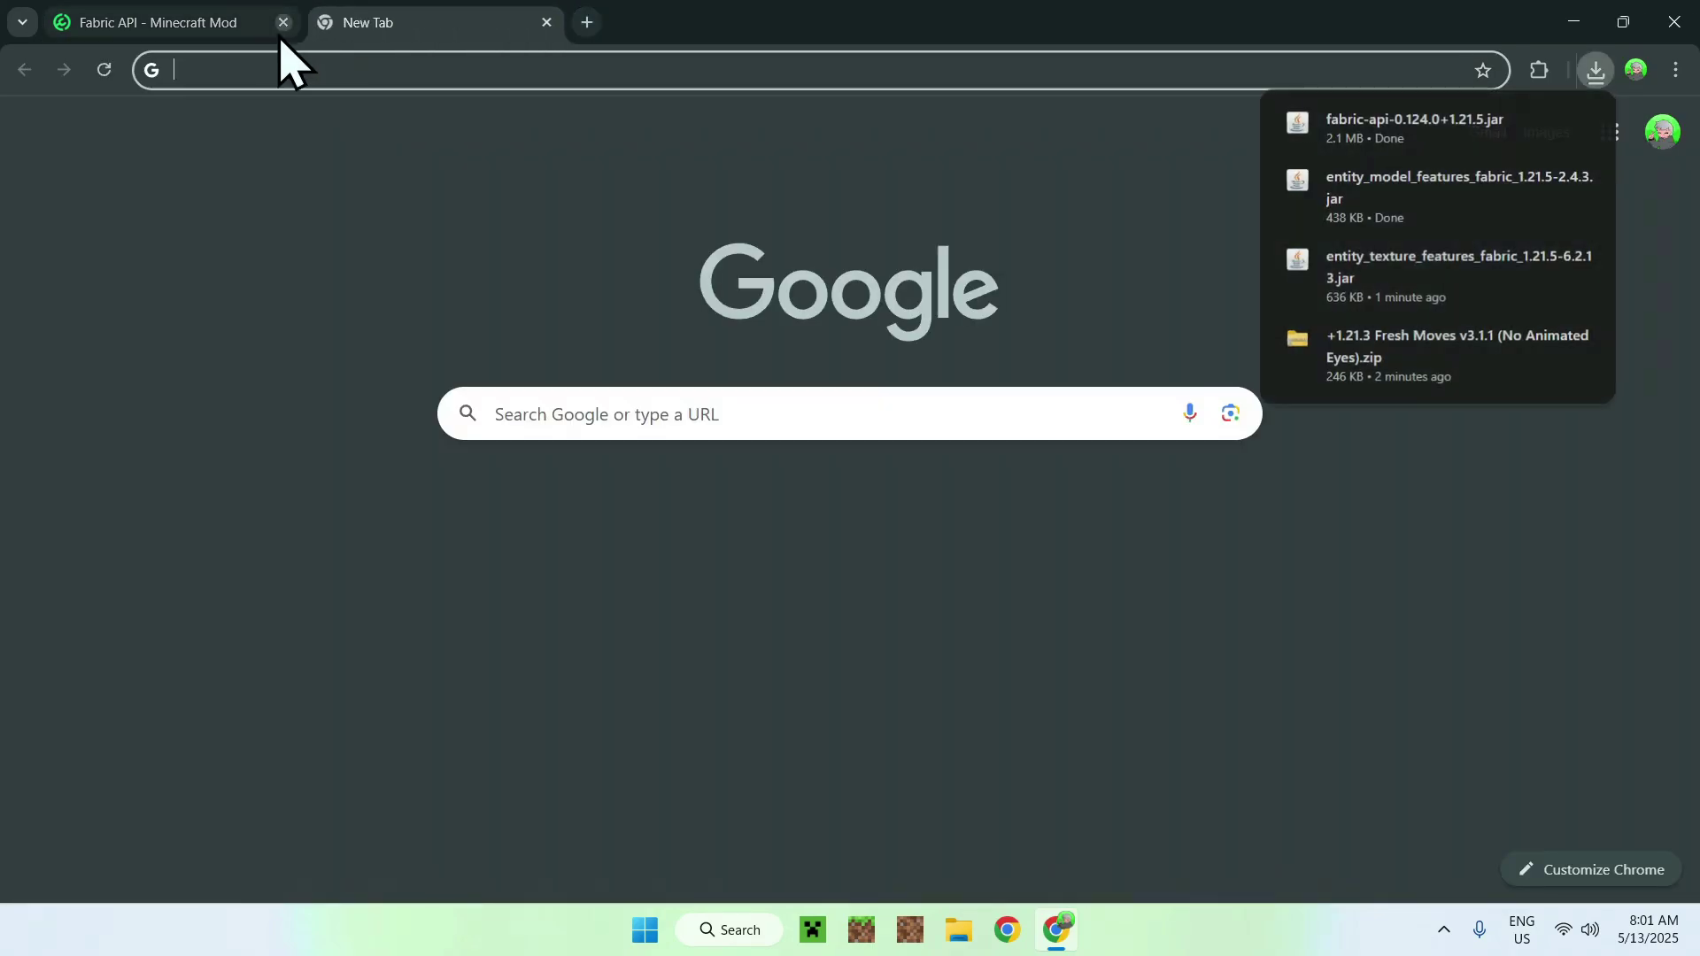
Search Google for 'Fabric Minecraft' and open the official fabricmc.net site.
click(592, 421)
text(Fab)
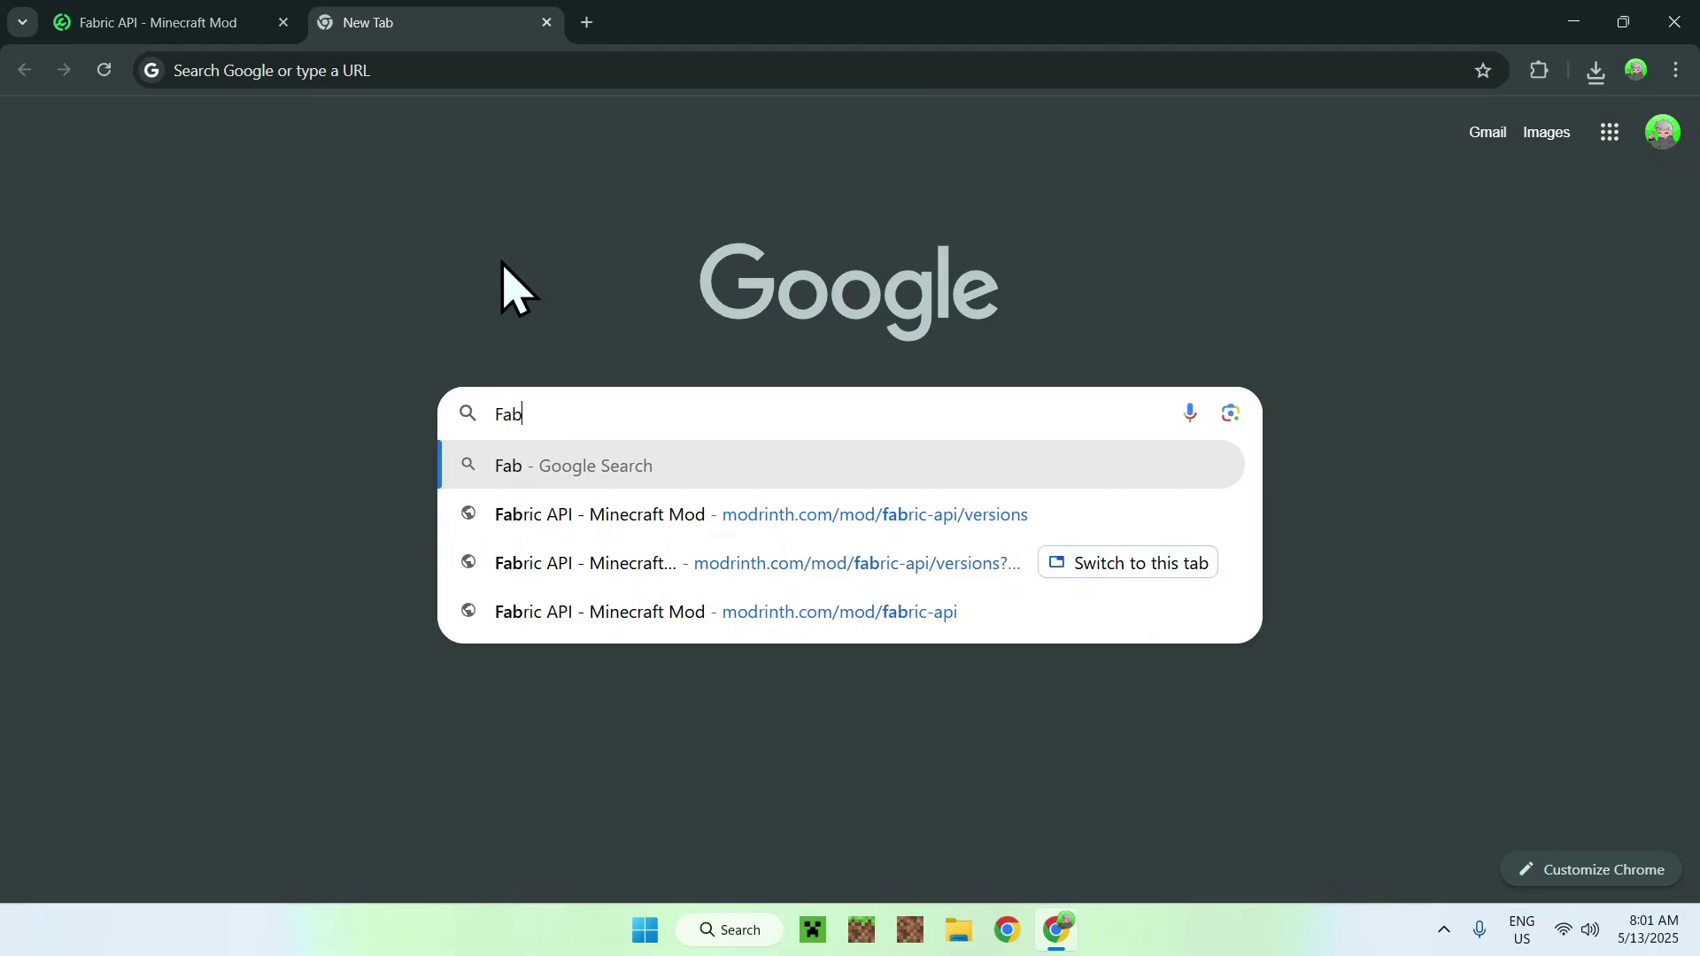
text(ric Minecraft)
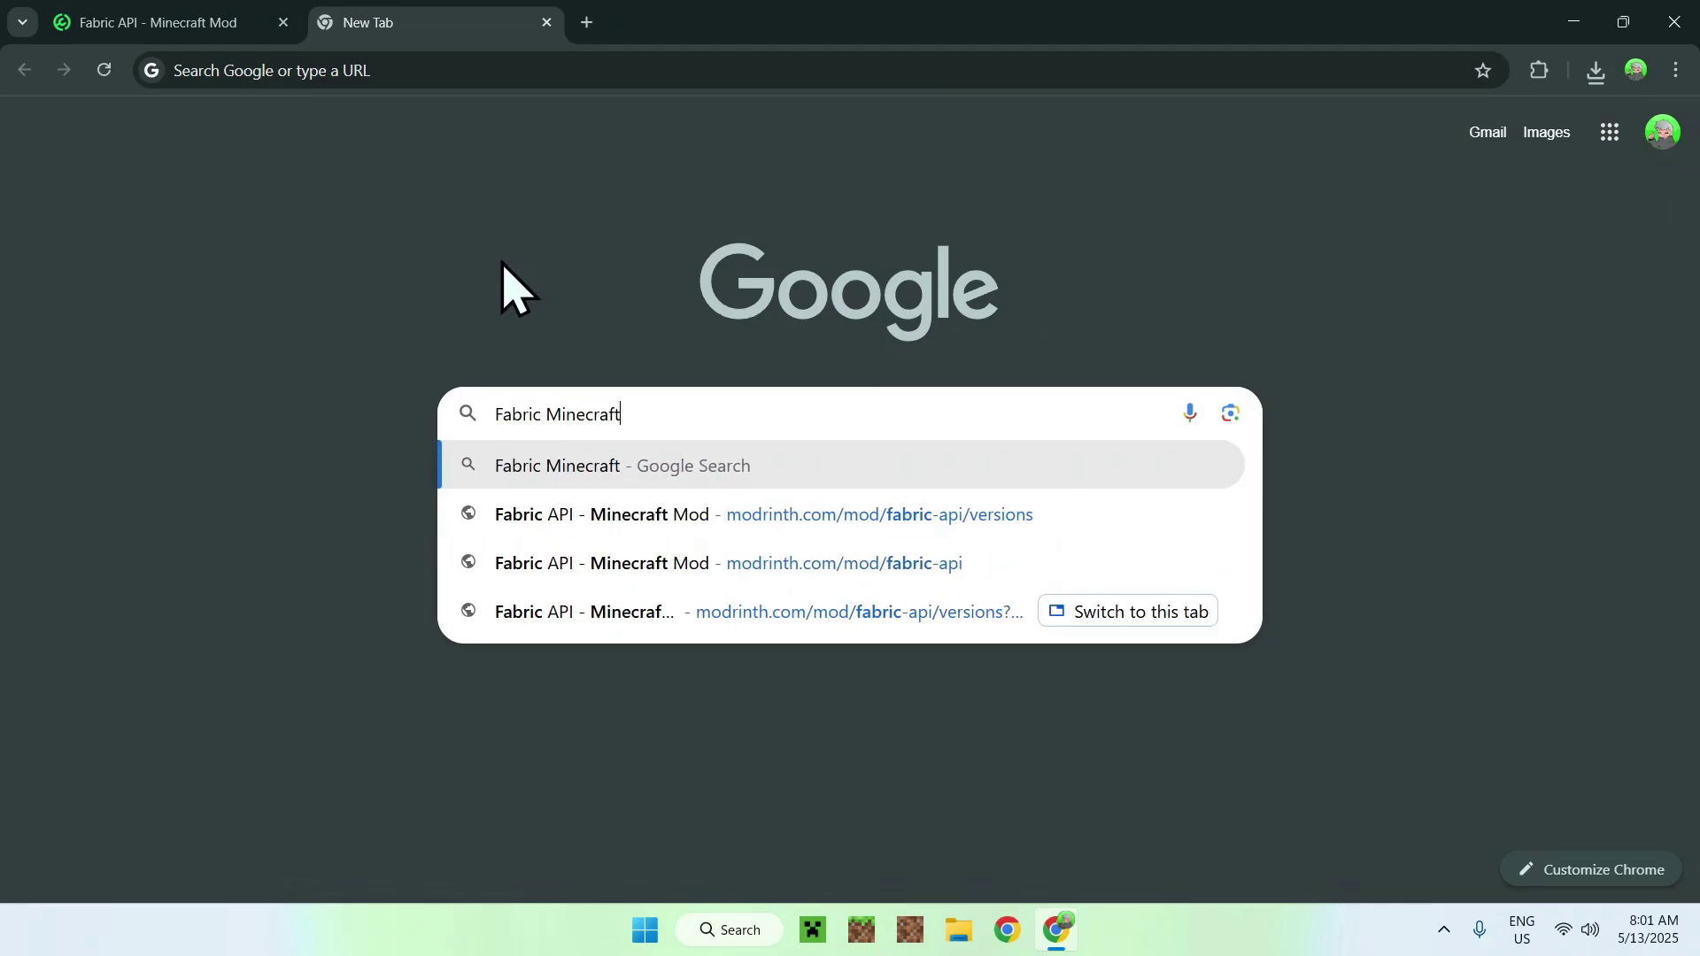
key(Return)
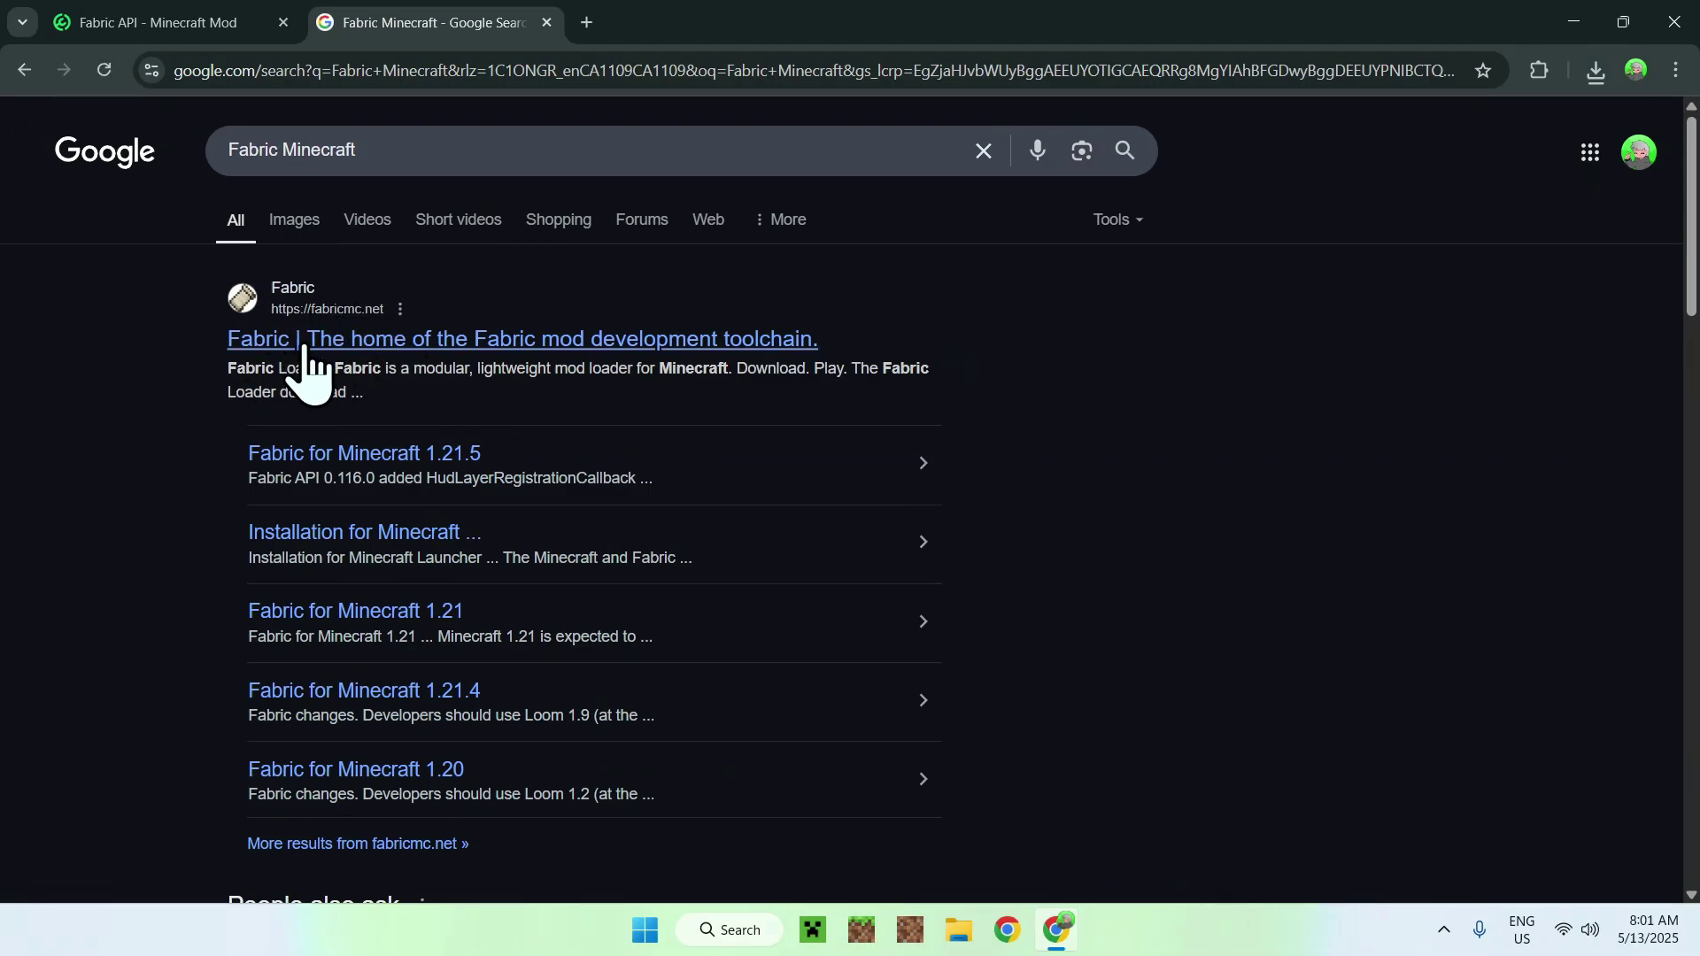
click(294, 348)
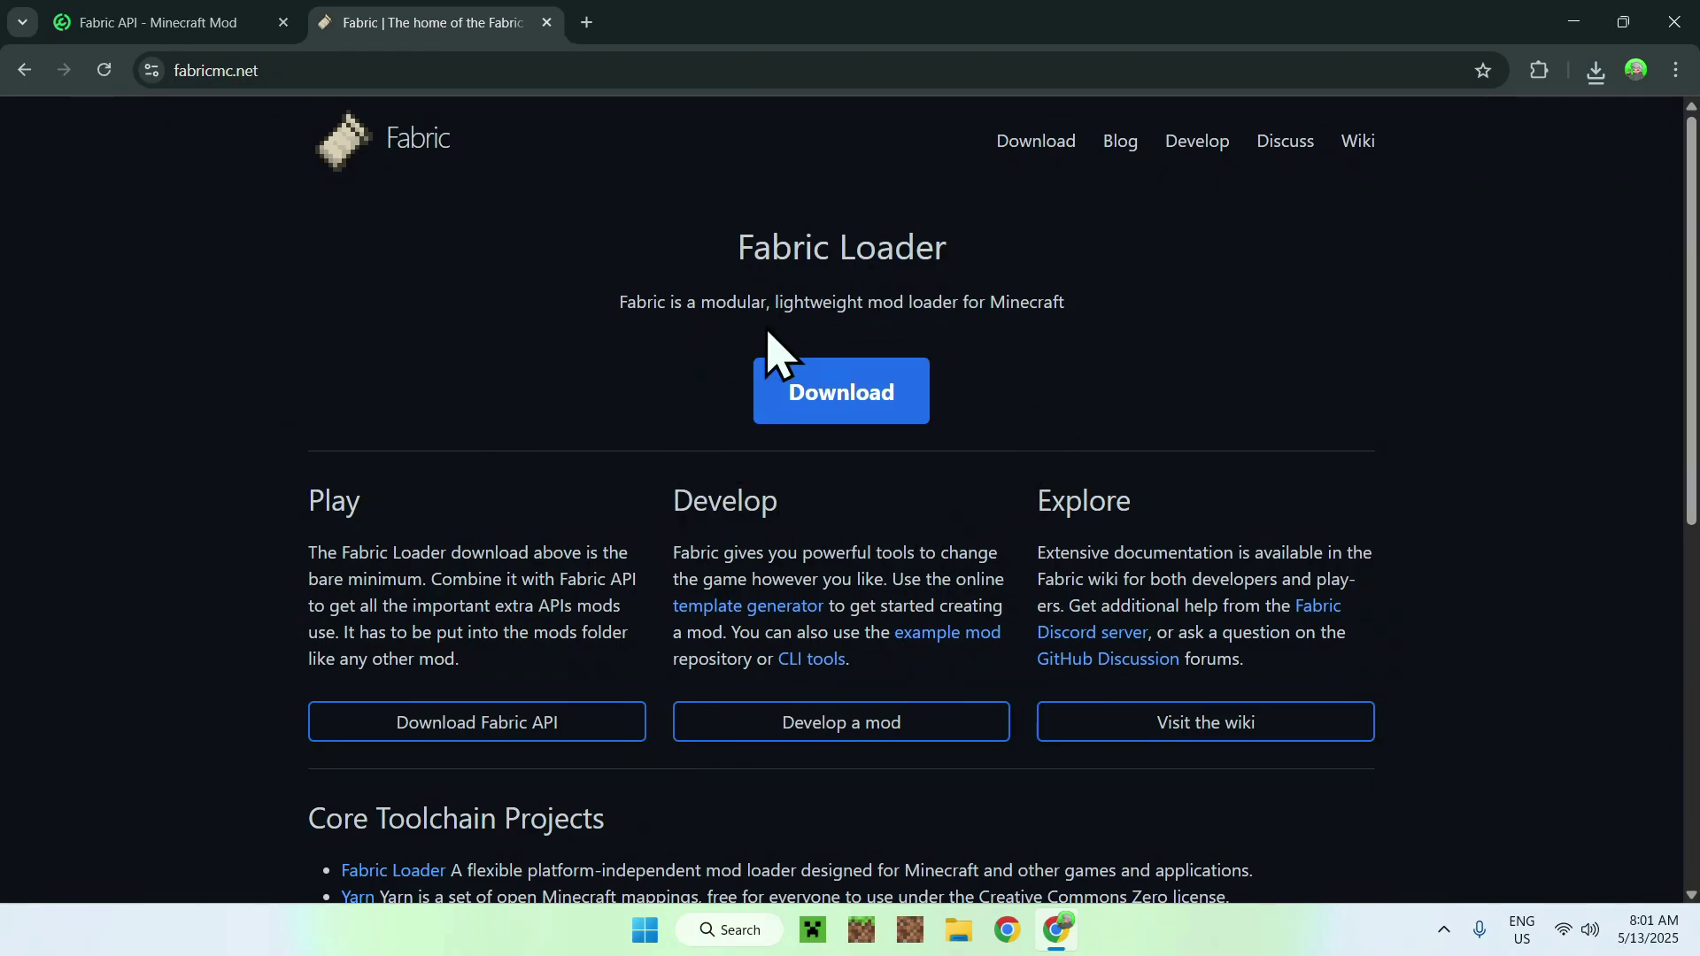
Download the Fabric installer for Windows and close Chrome.
click(839, 390)
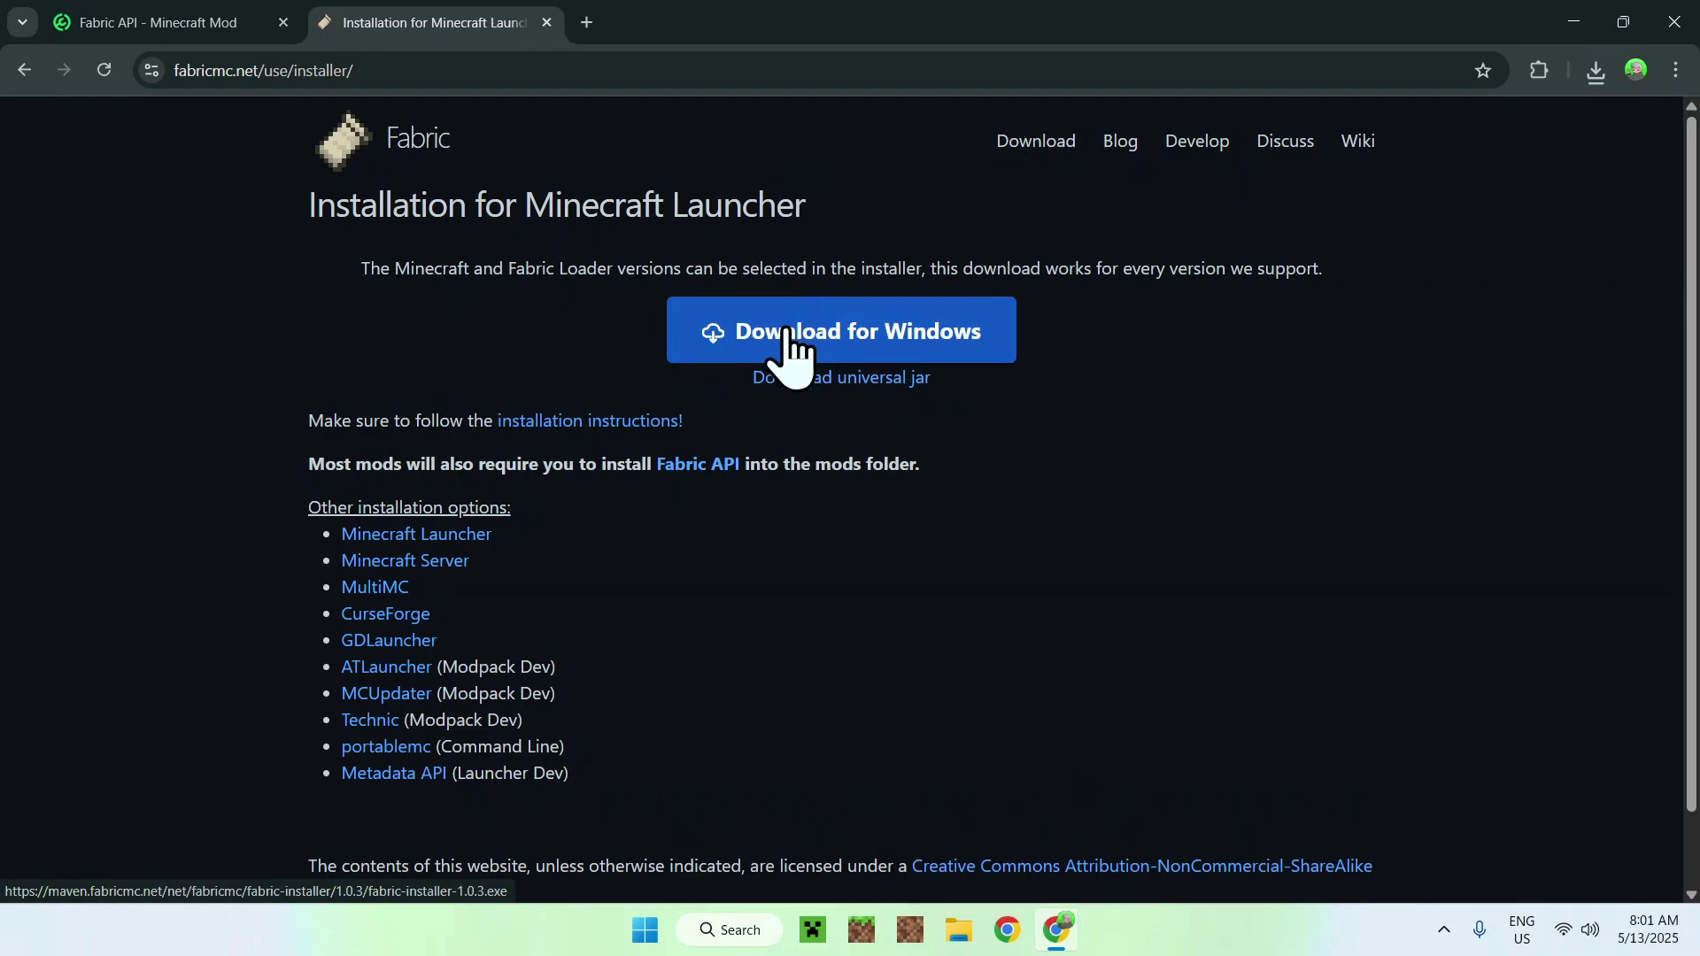
click(841, 347)
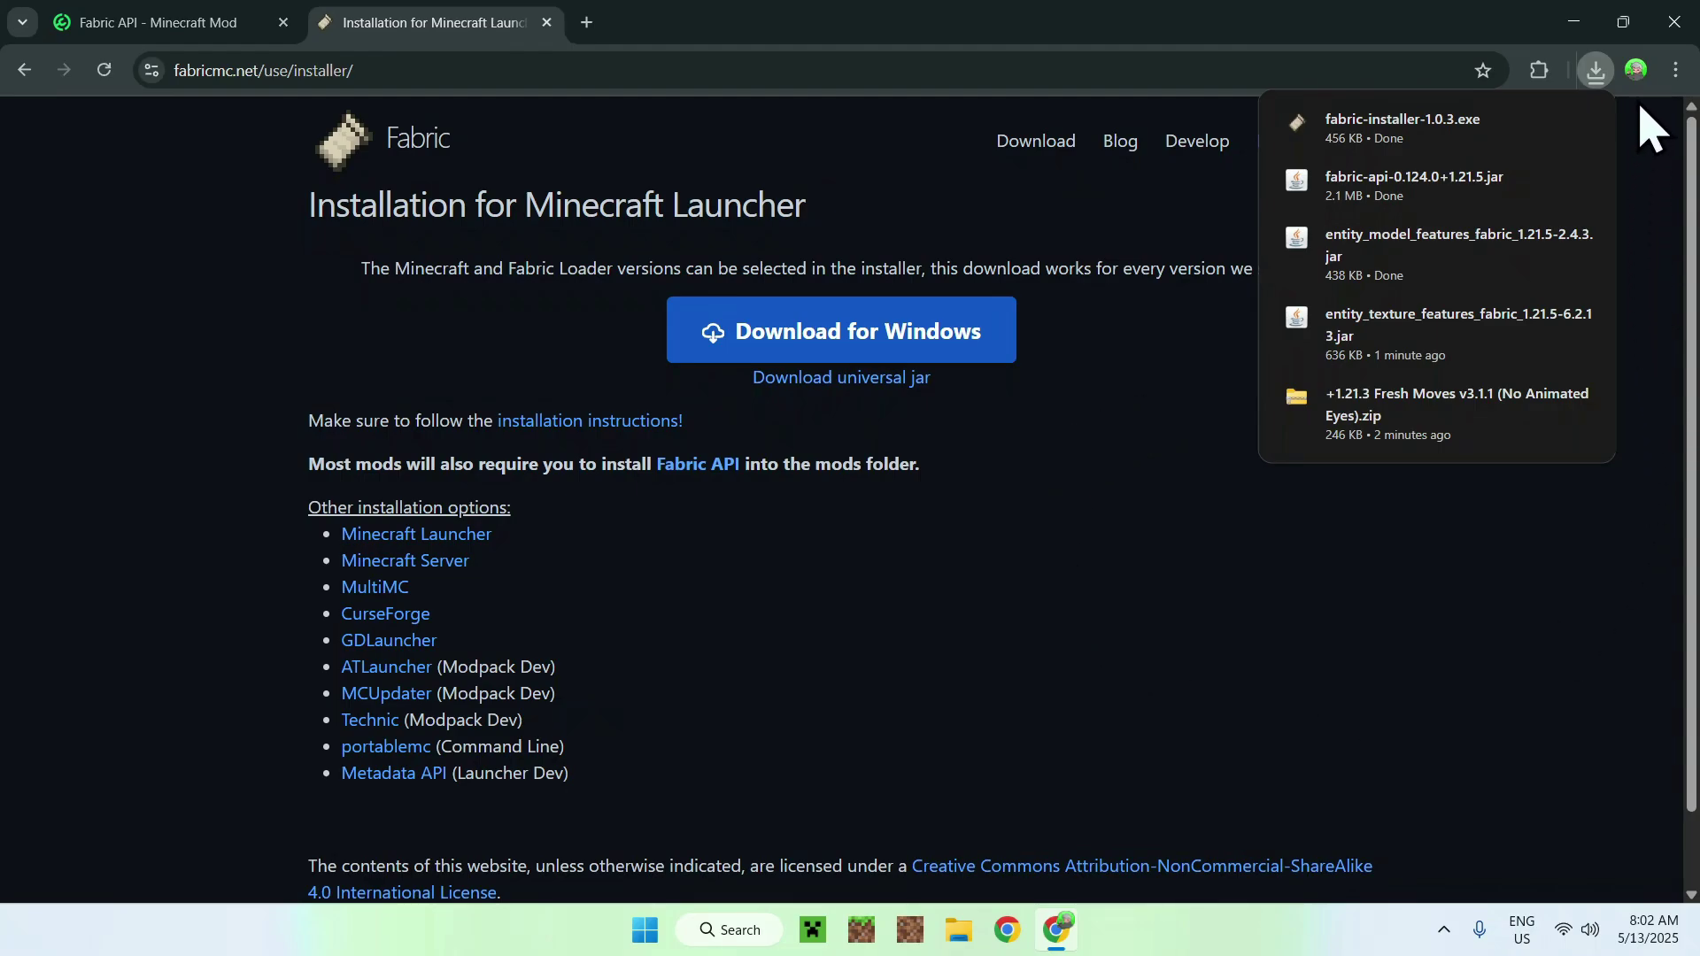
click(1673, 22)
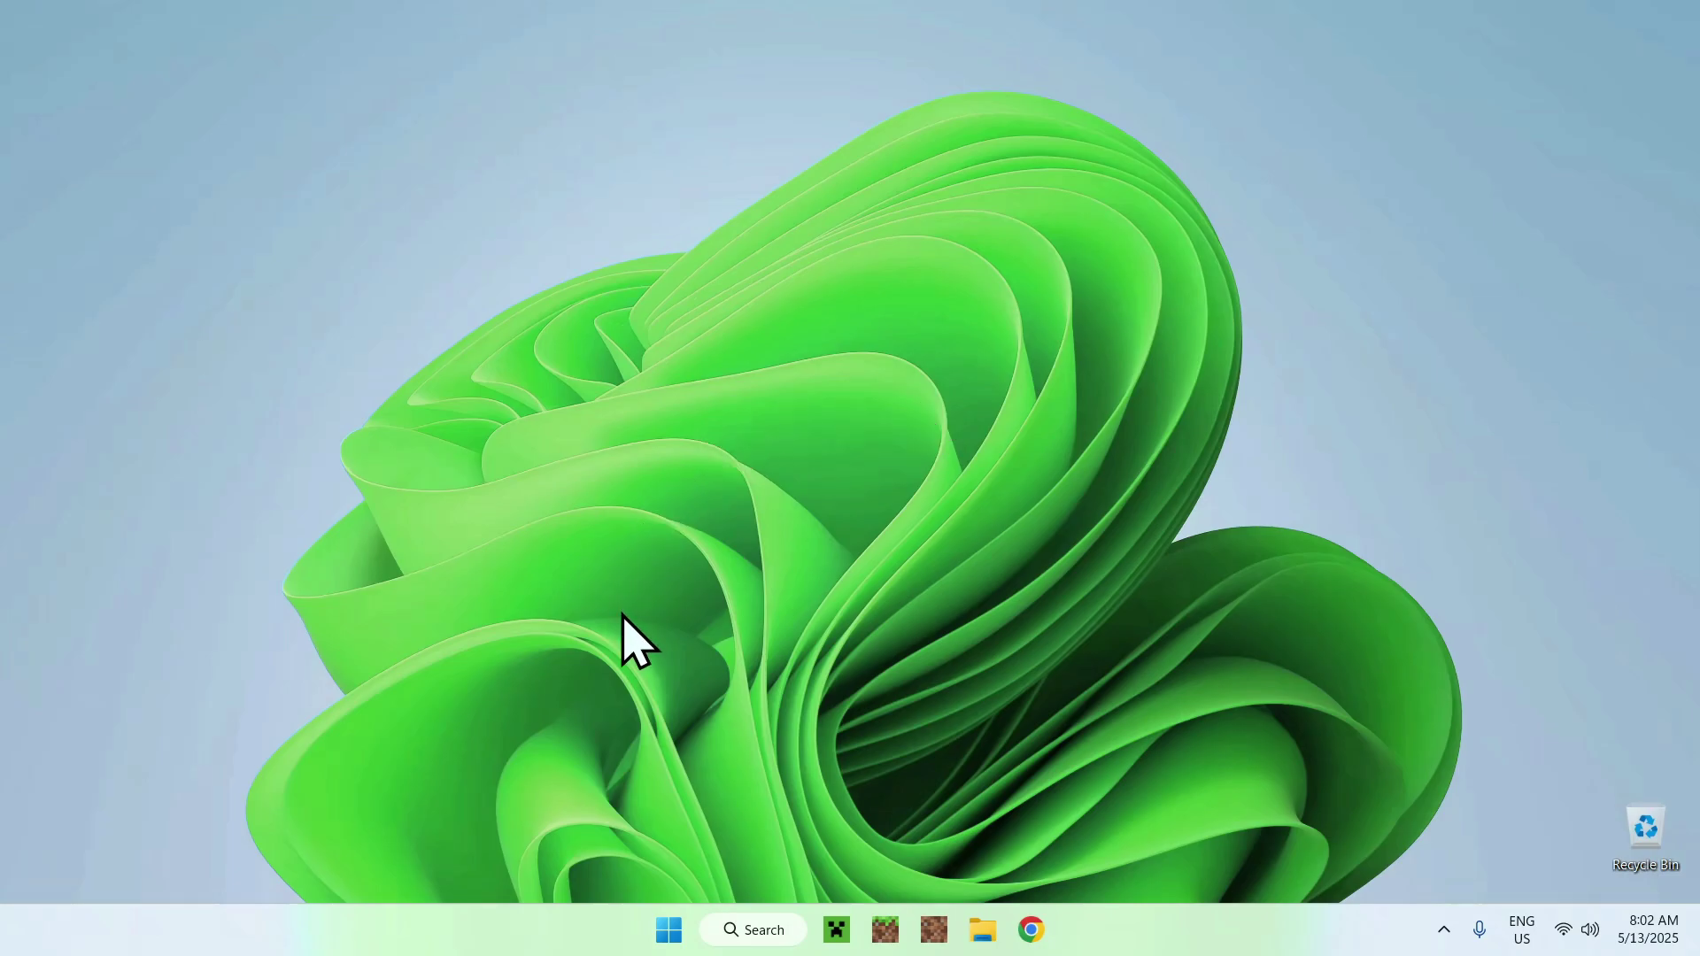
Launch the downloaded Fabric installer from the Downloads folder.
click(982, 930)
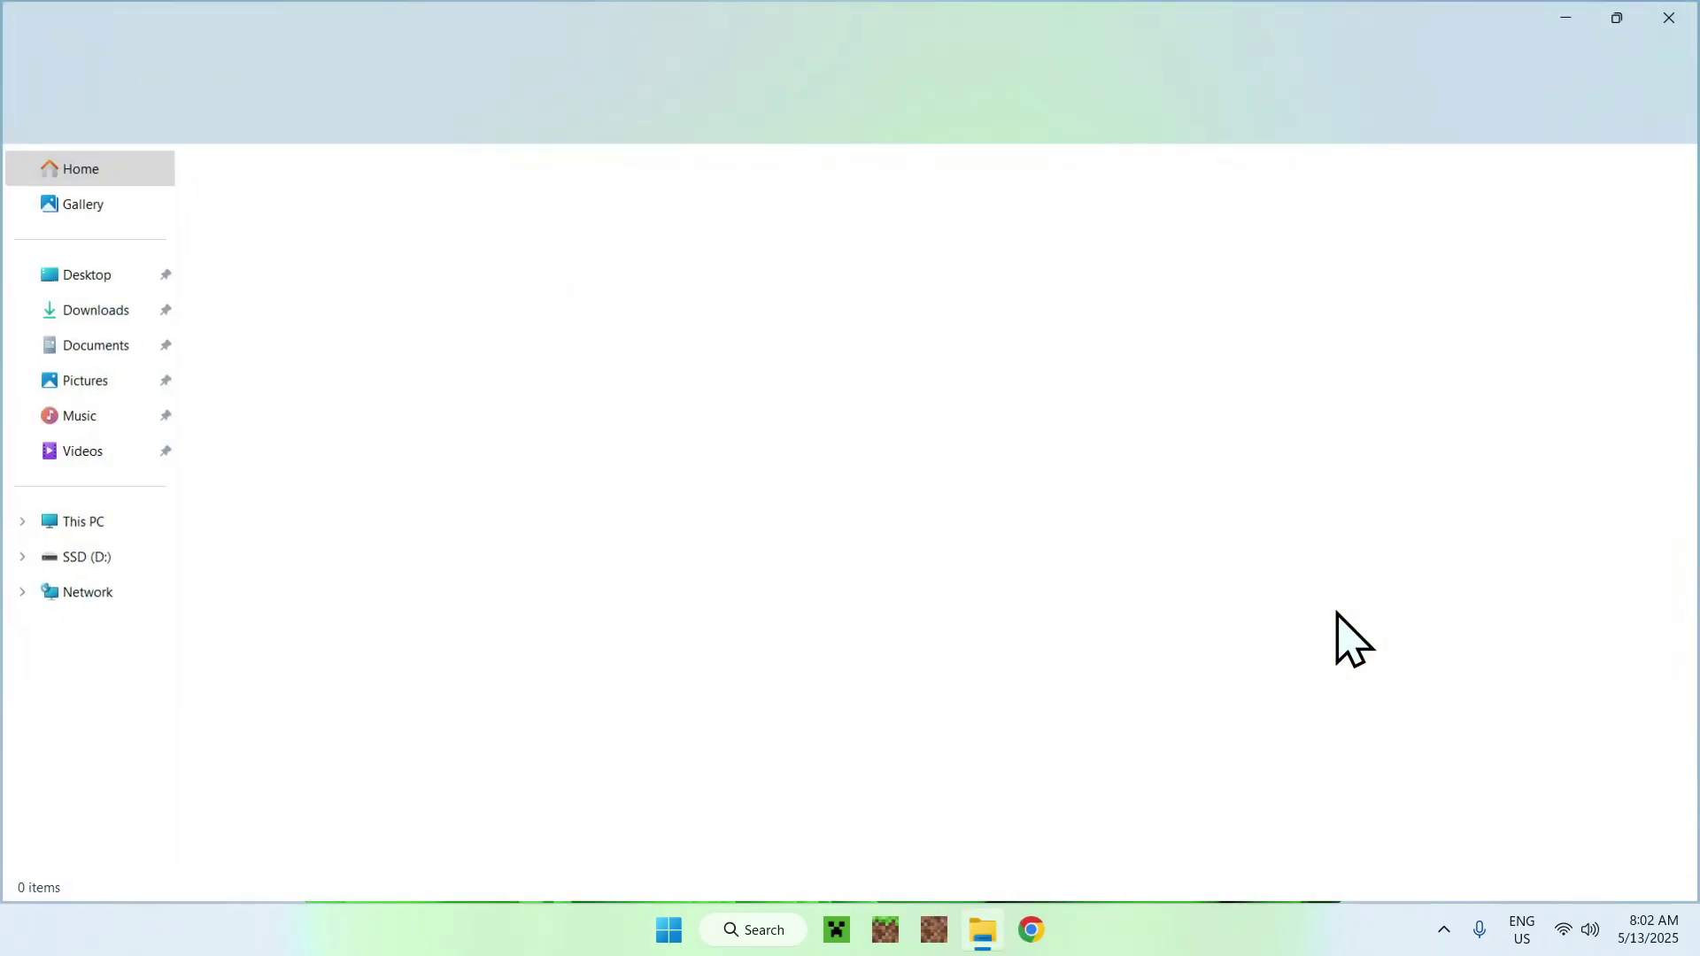
click(94, 309)
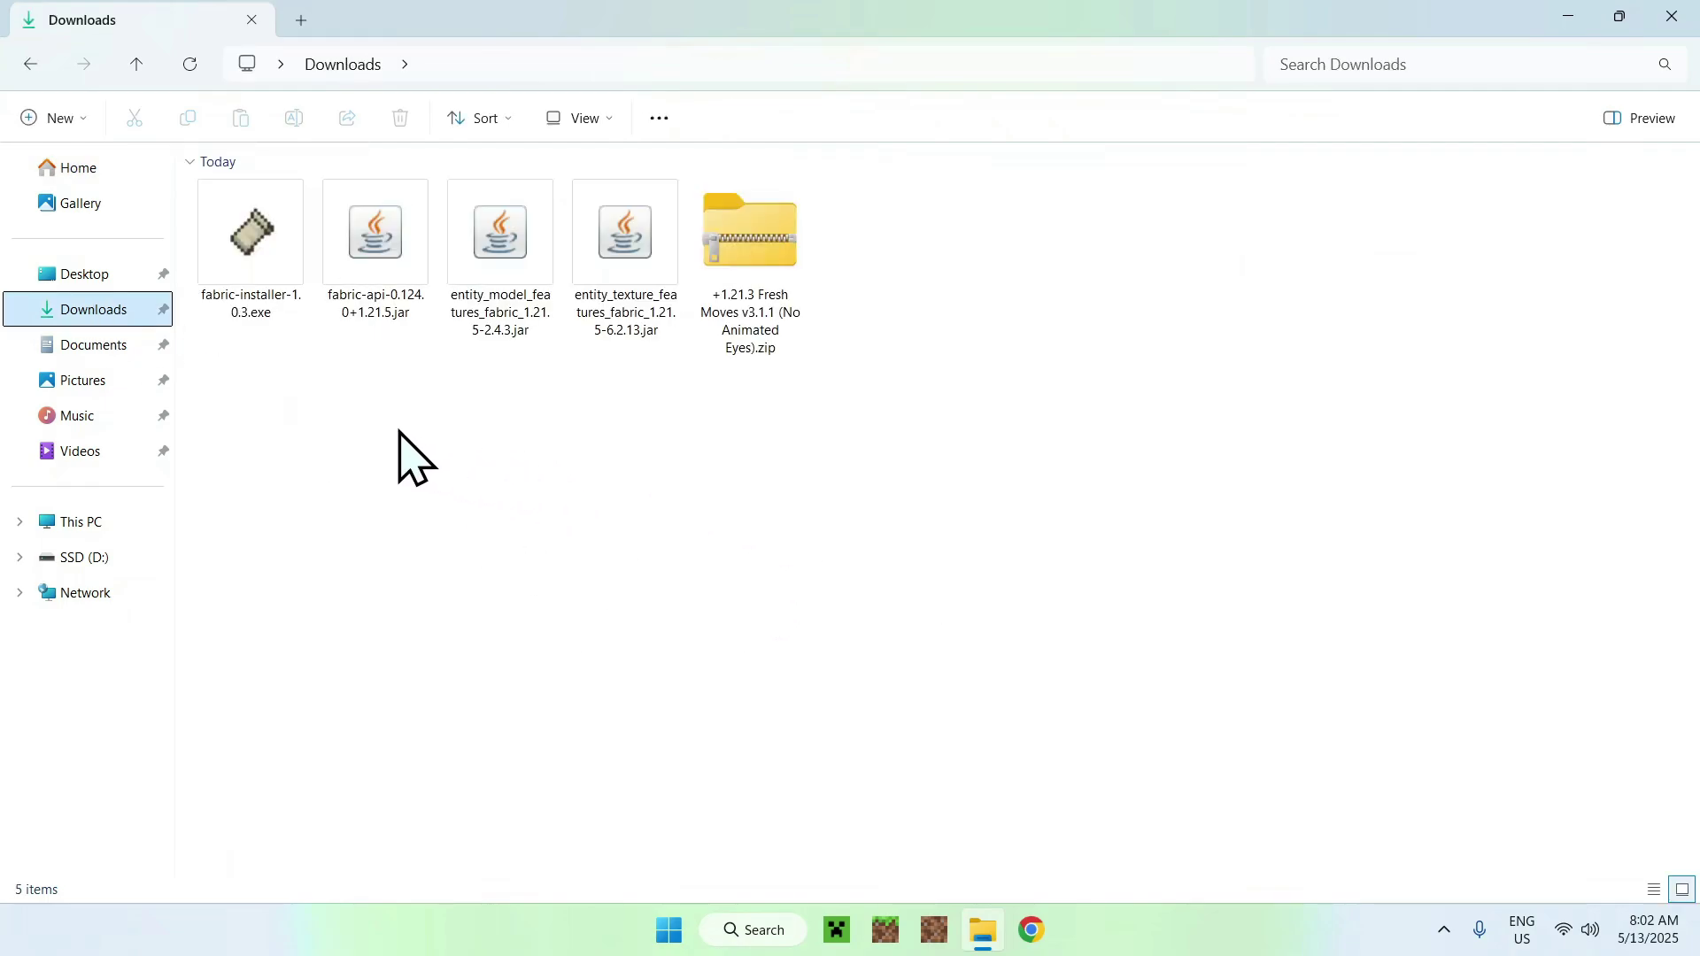
click(261, 314)
double_click(222, 262)
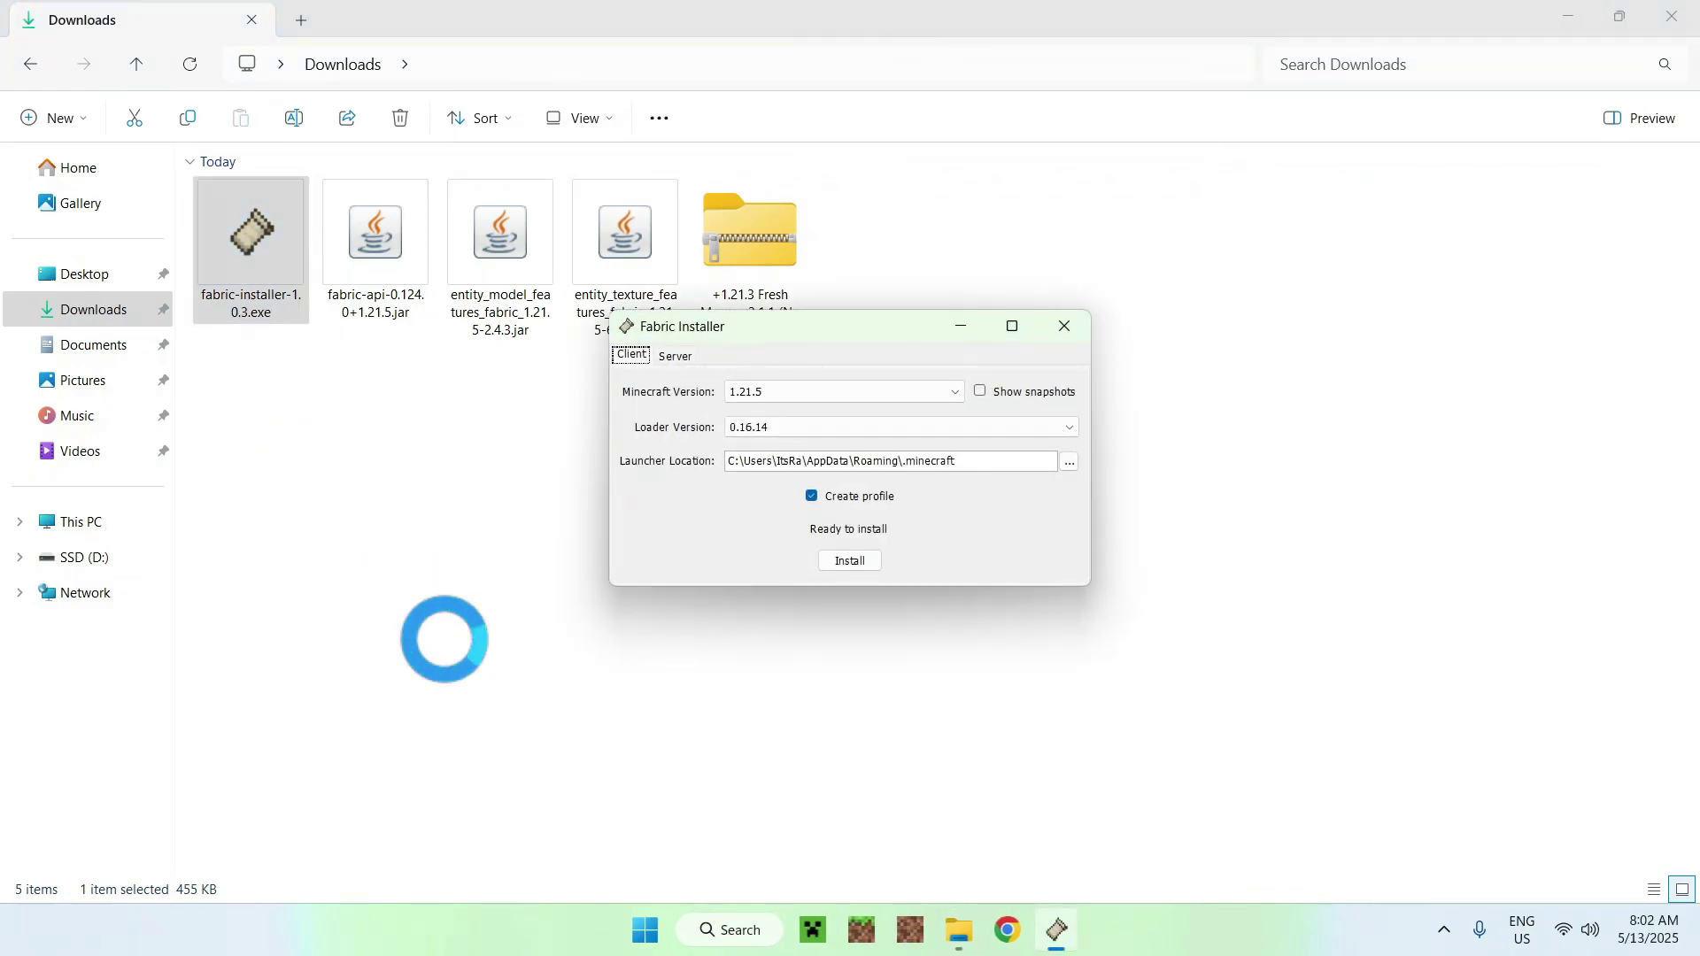
Install the Fabric client for Minecraft 1.21.5, confirm success, and close the installer.
click(758, 390)
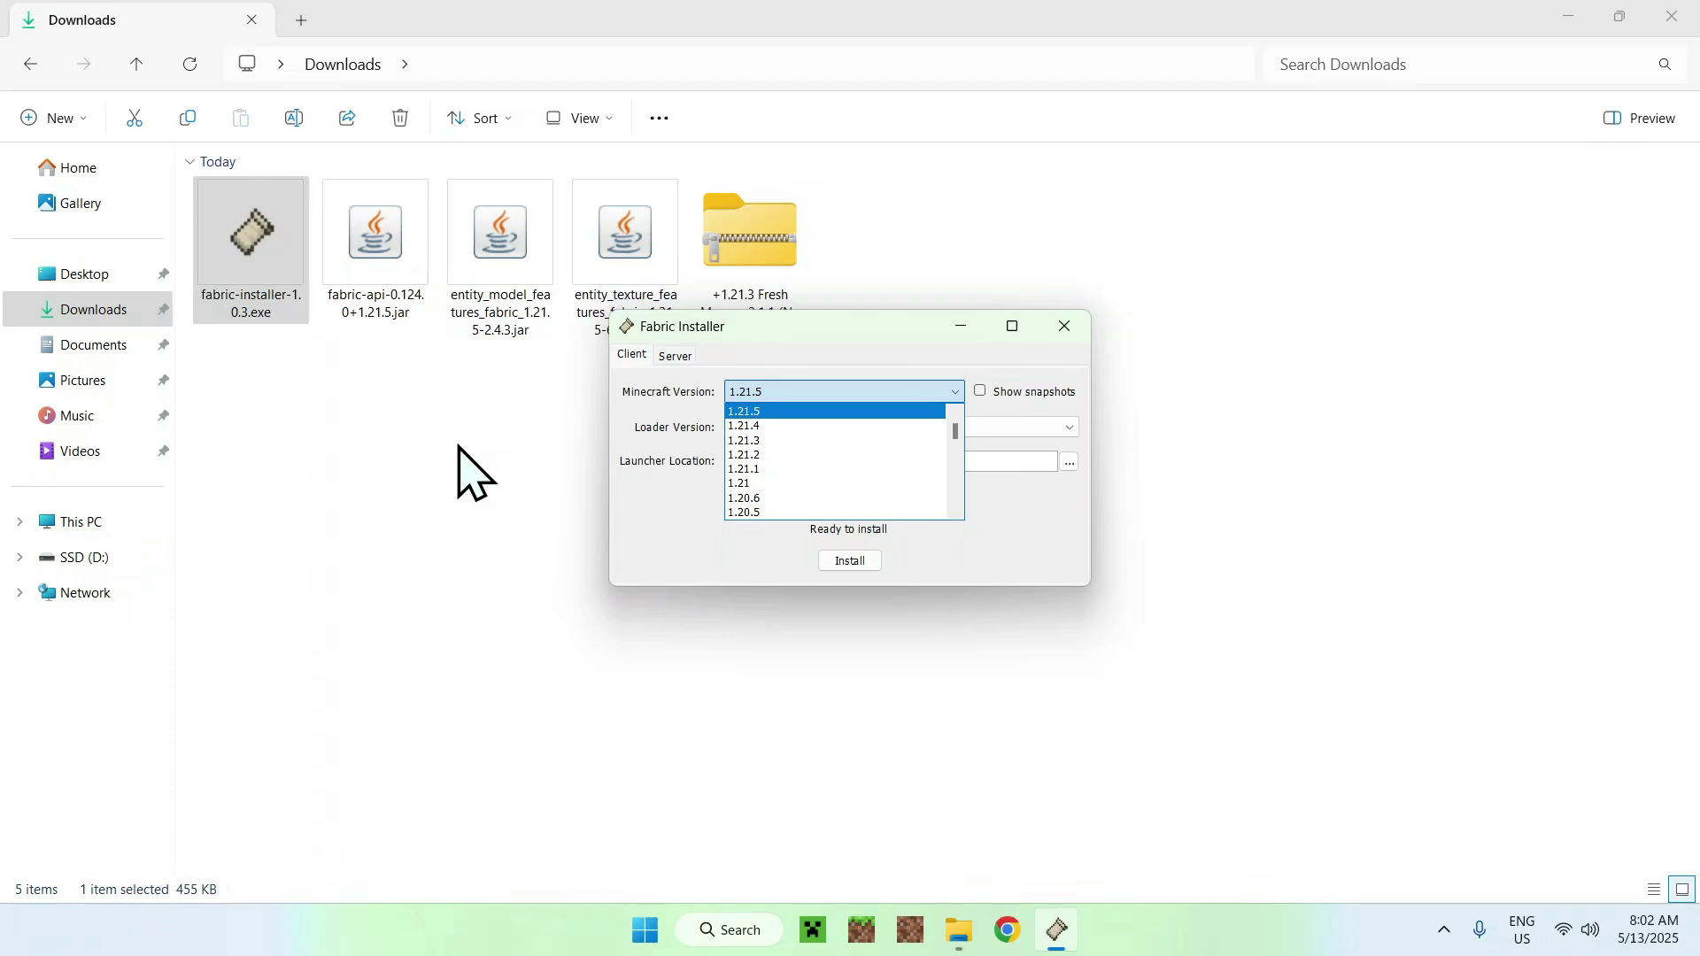
click(748, 410)
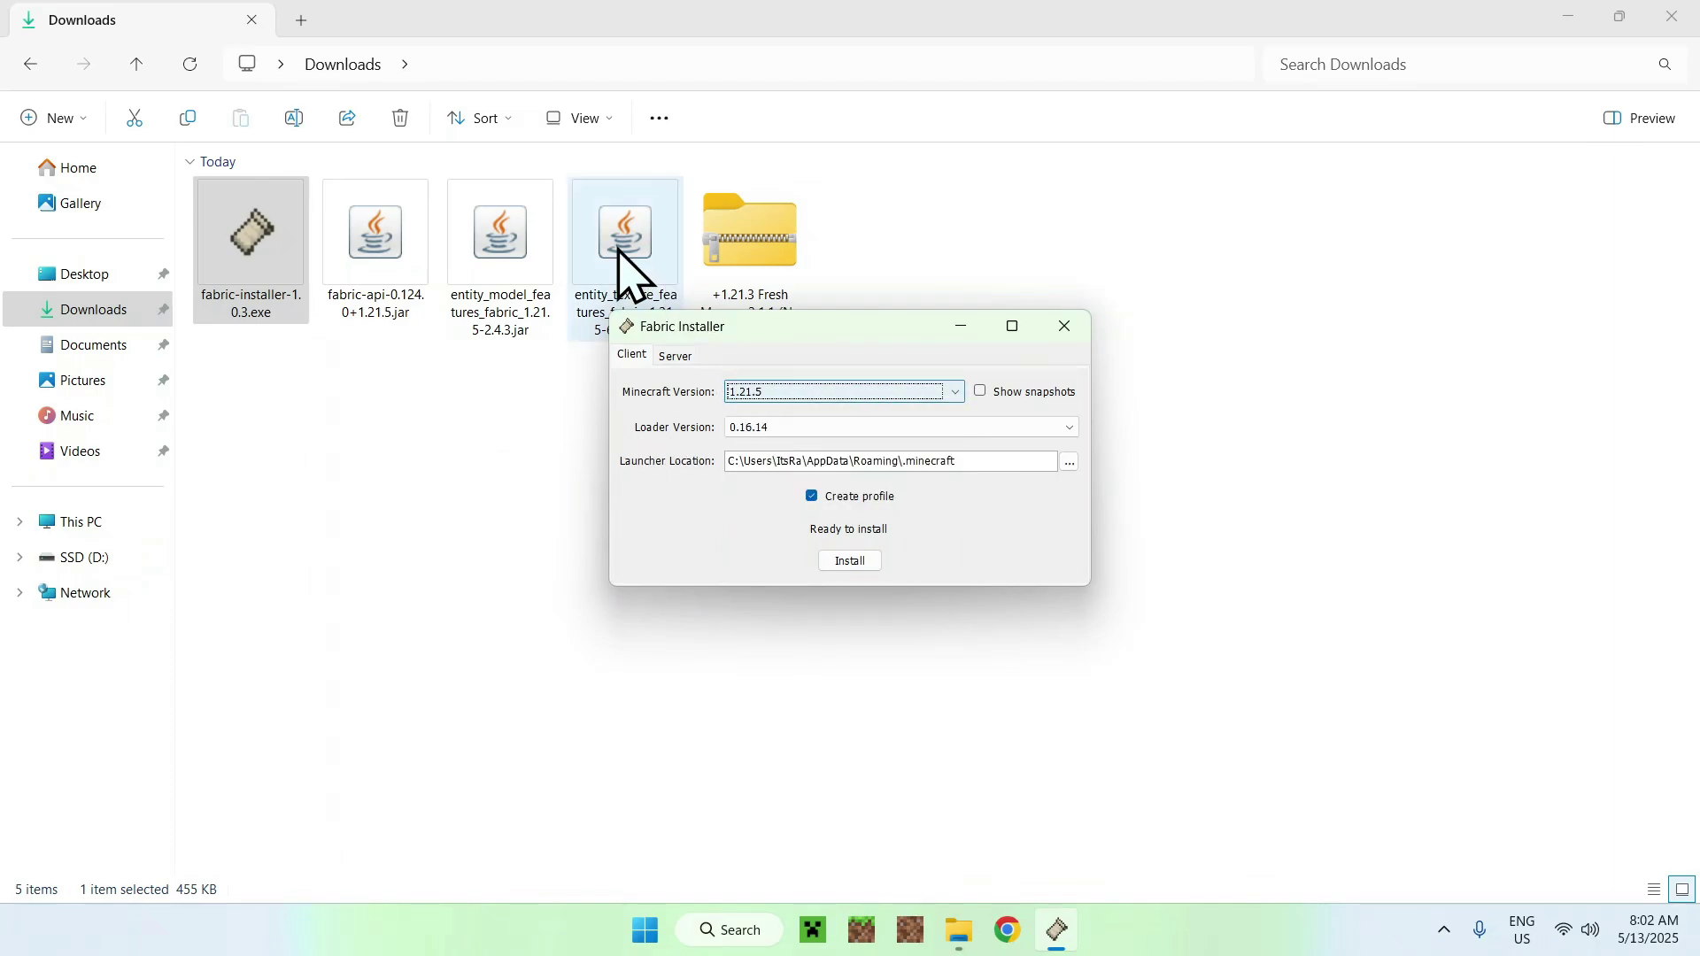
click(849, 561)
click(848, 503)
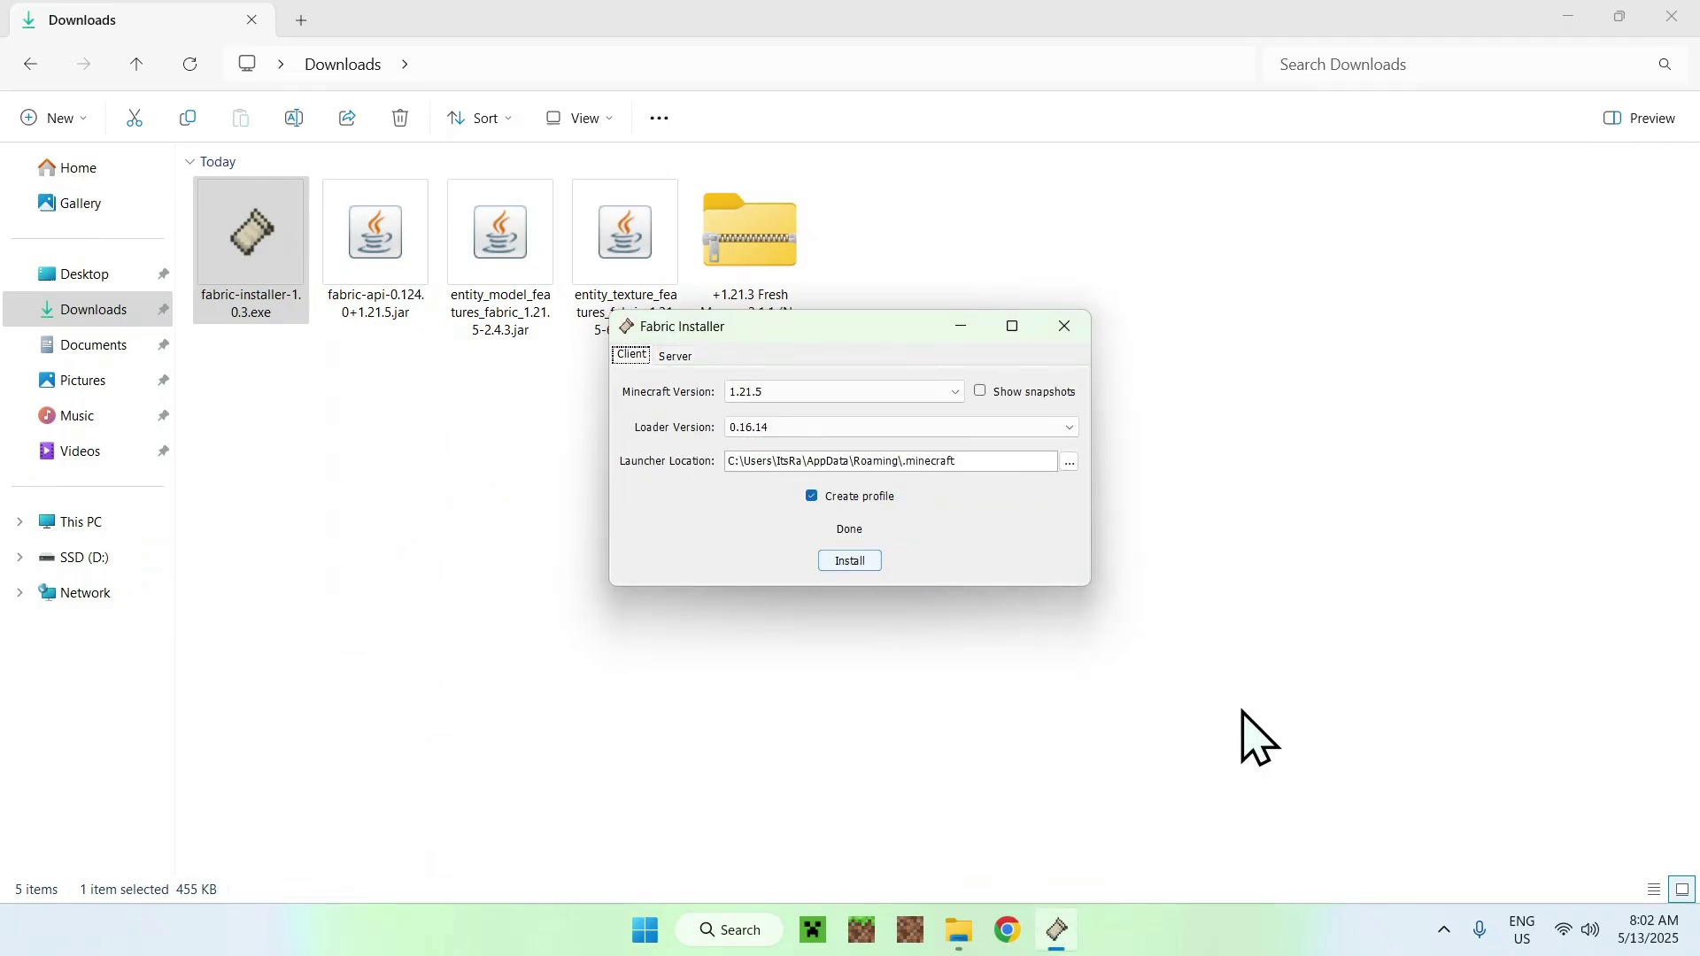
click(1064, 326)
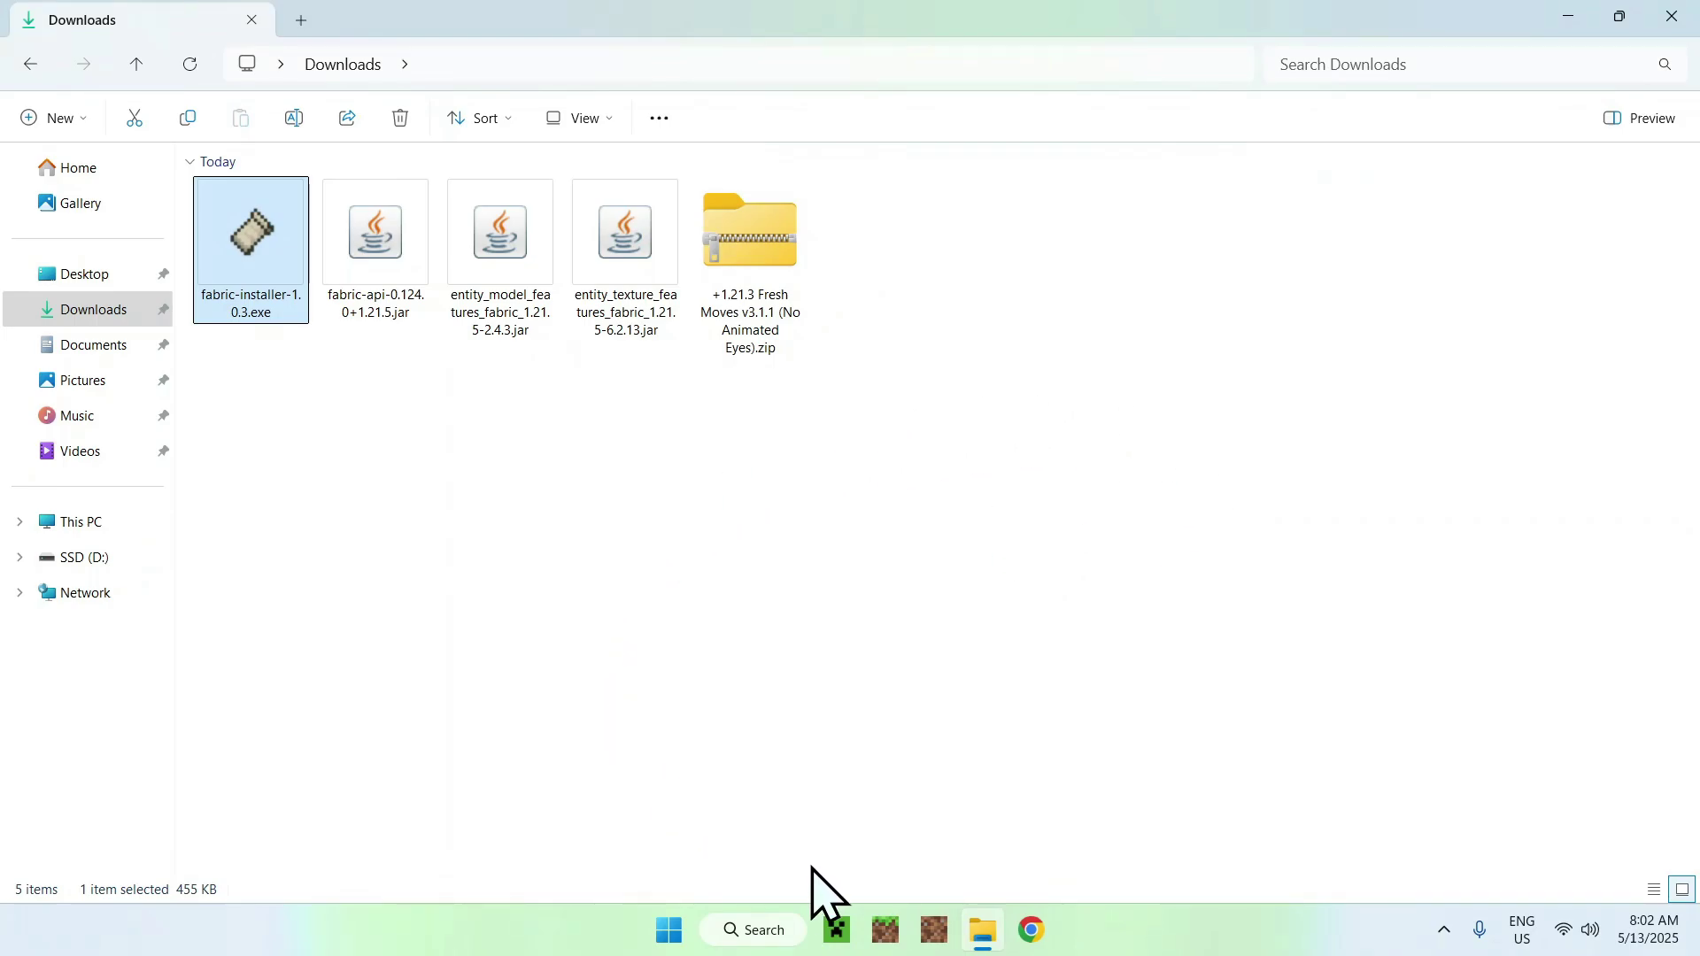
click(836, 929)
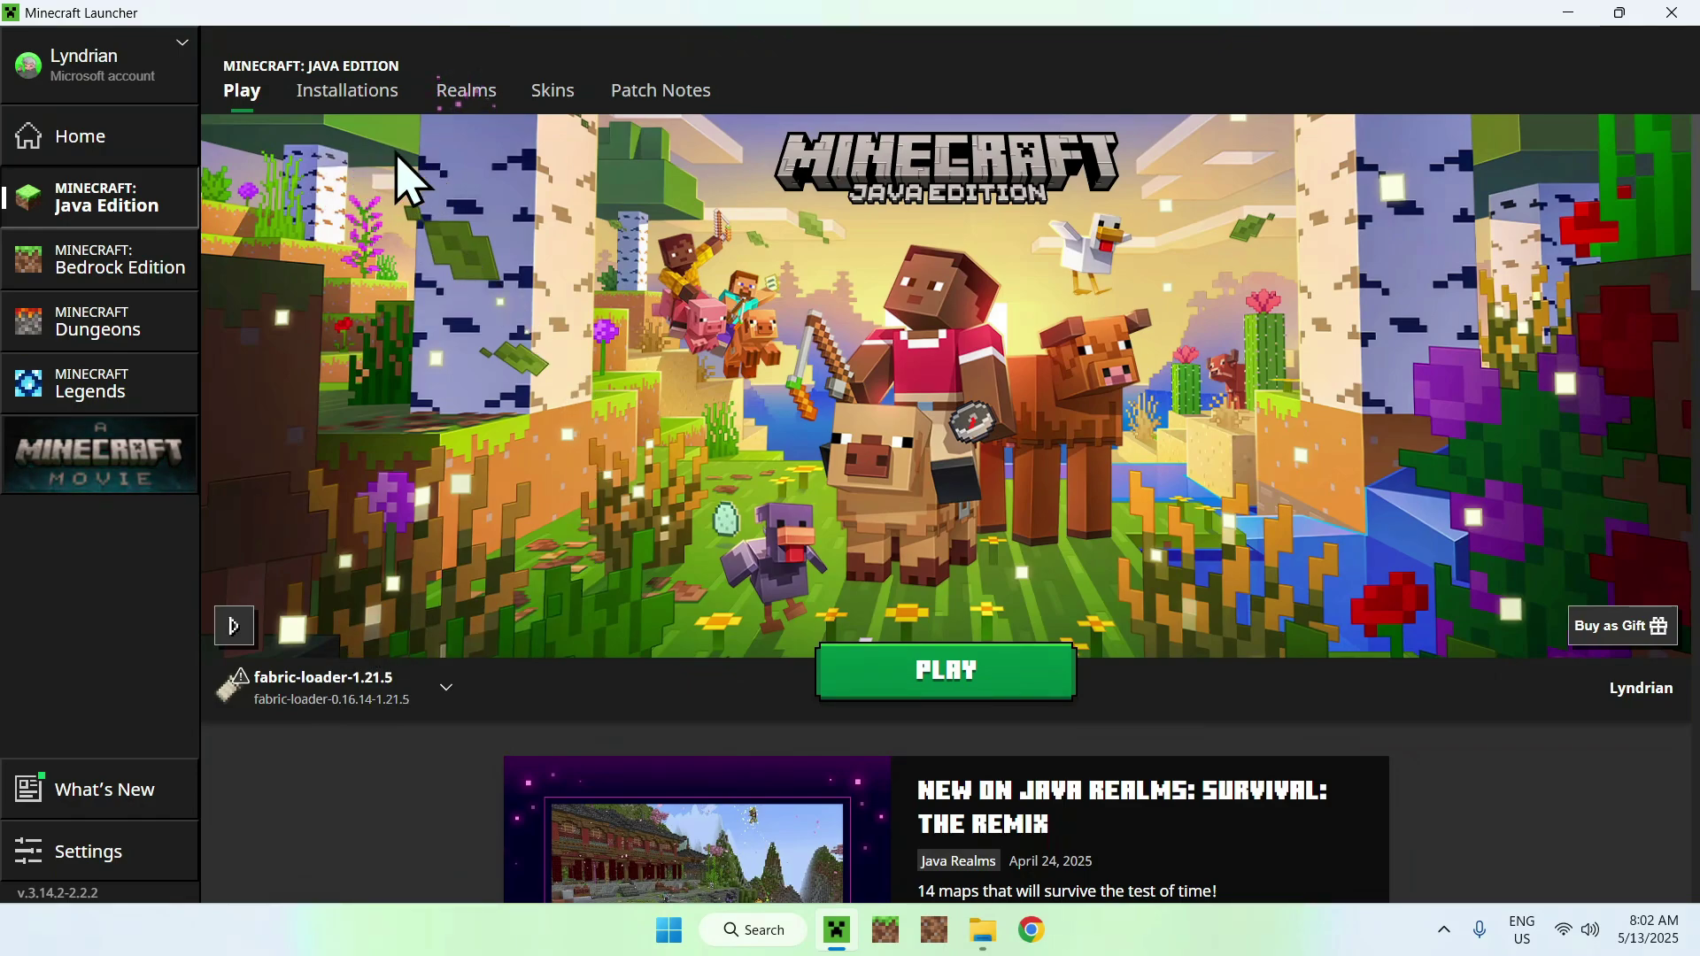
Open the fabric-loader-1.21.5 installation's game folder from the launcher's Installations list.
click(344, 96)
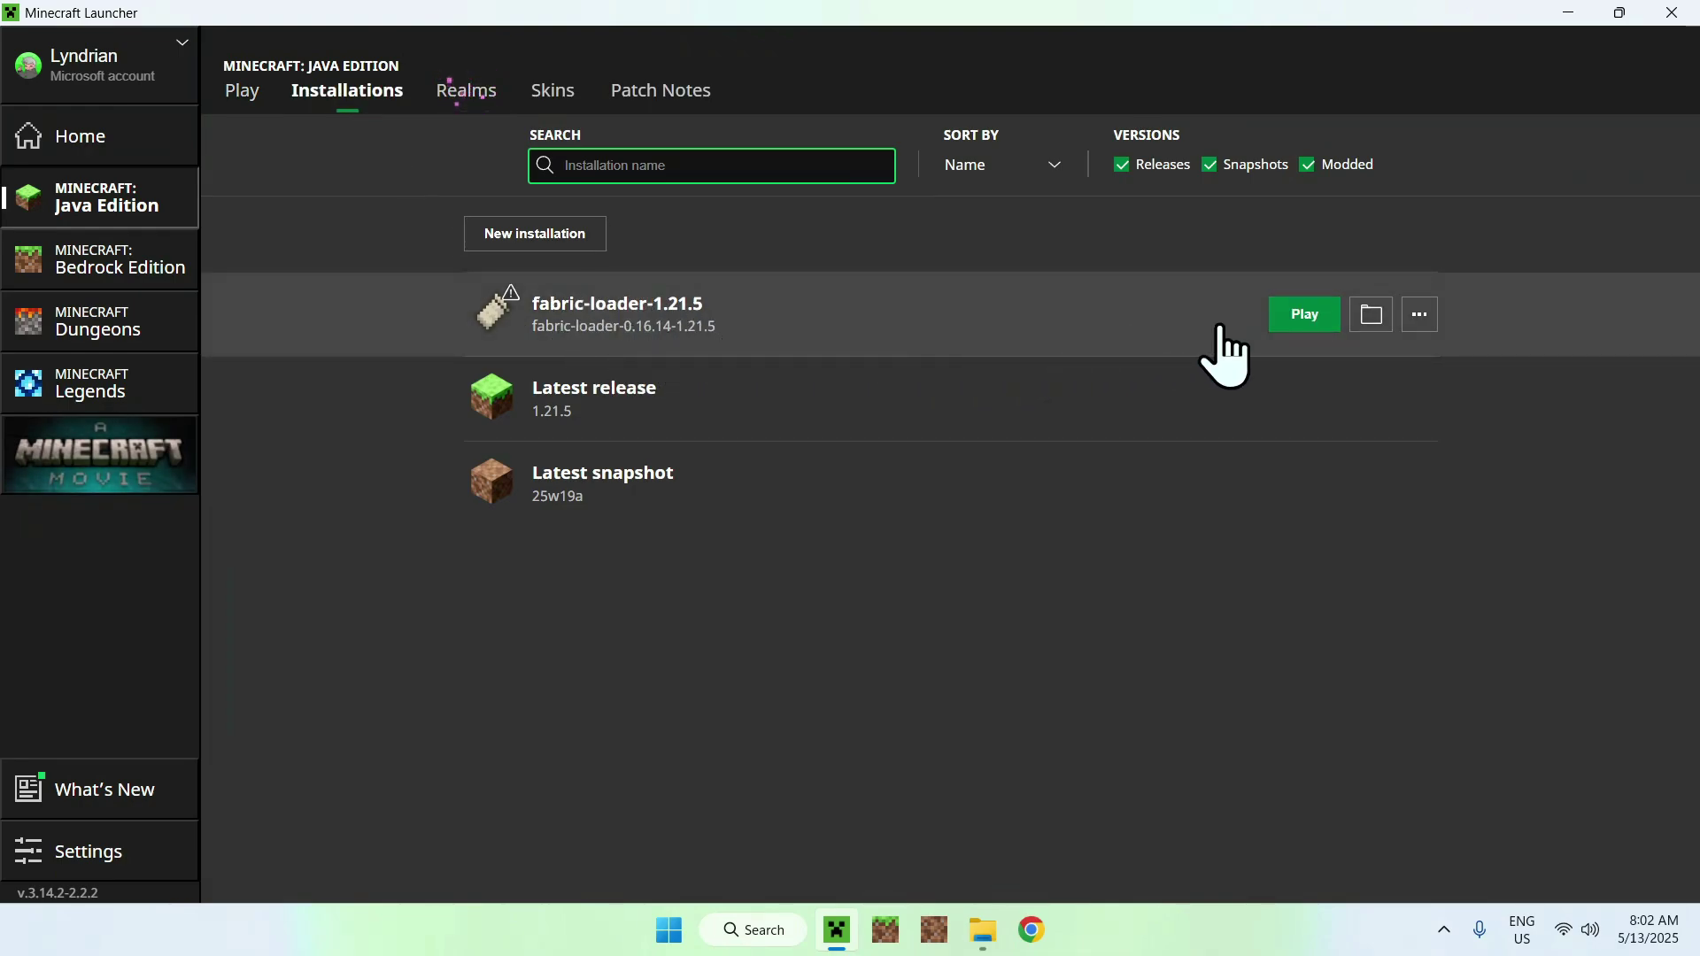
click(1371, 315)
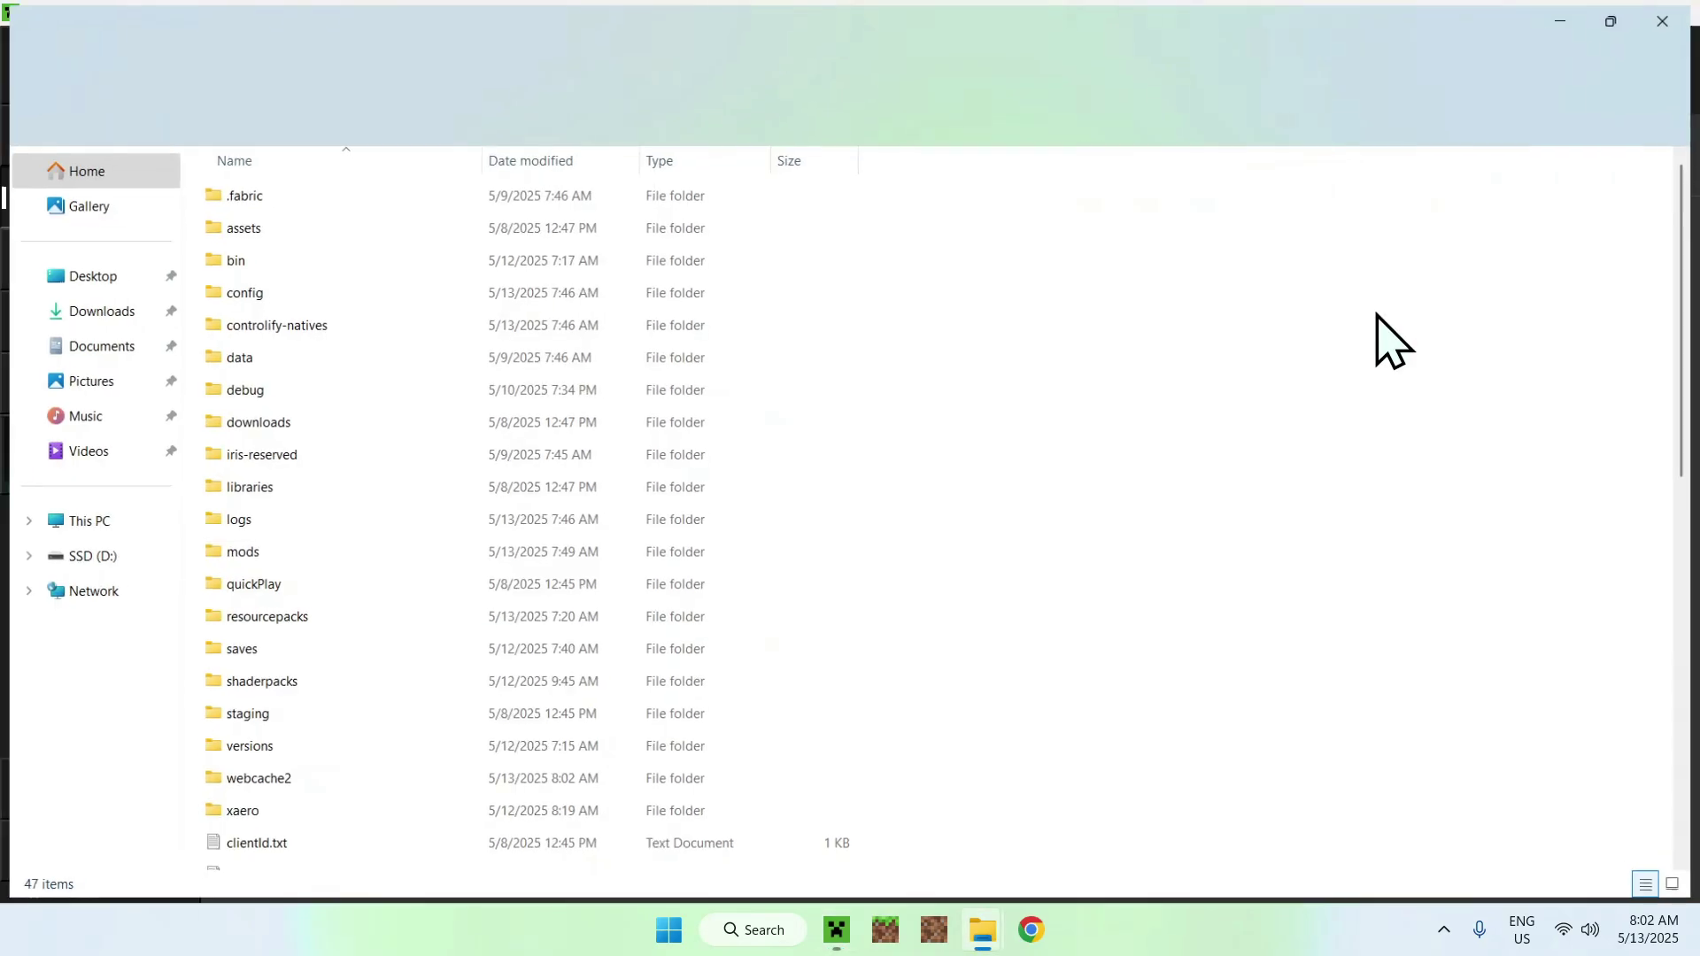
Copy the Fabric API, Entity Model Features and Entity Texture Features jars from Downloads into .minecraft/mods.
click(298, 554)
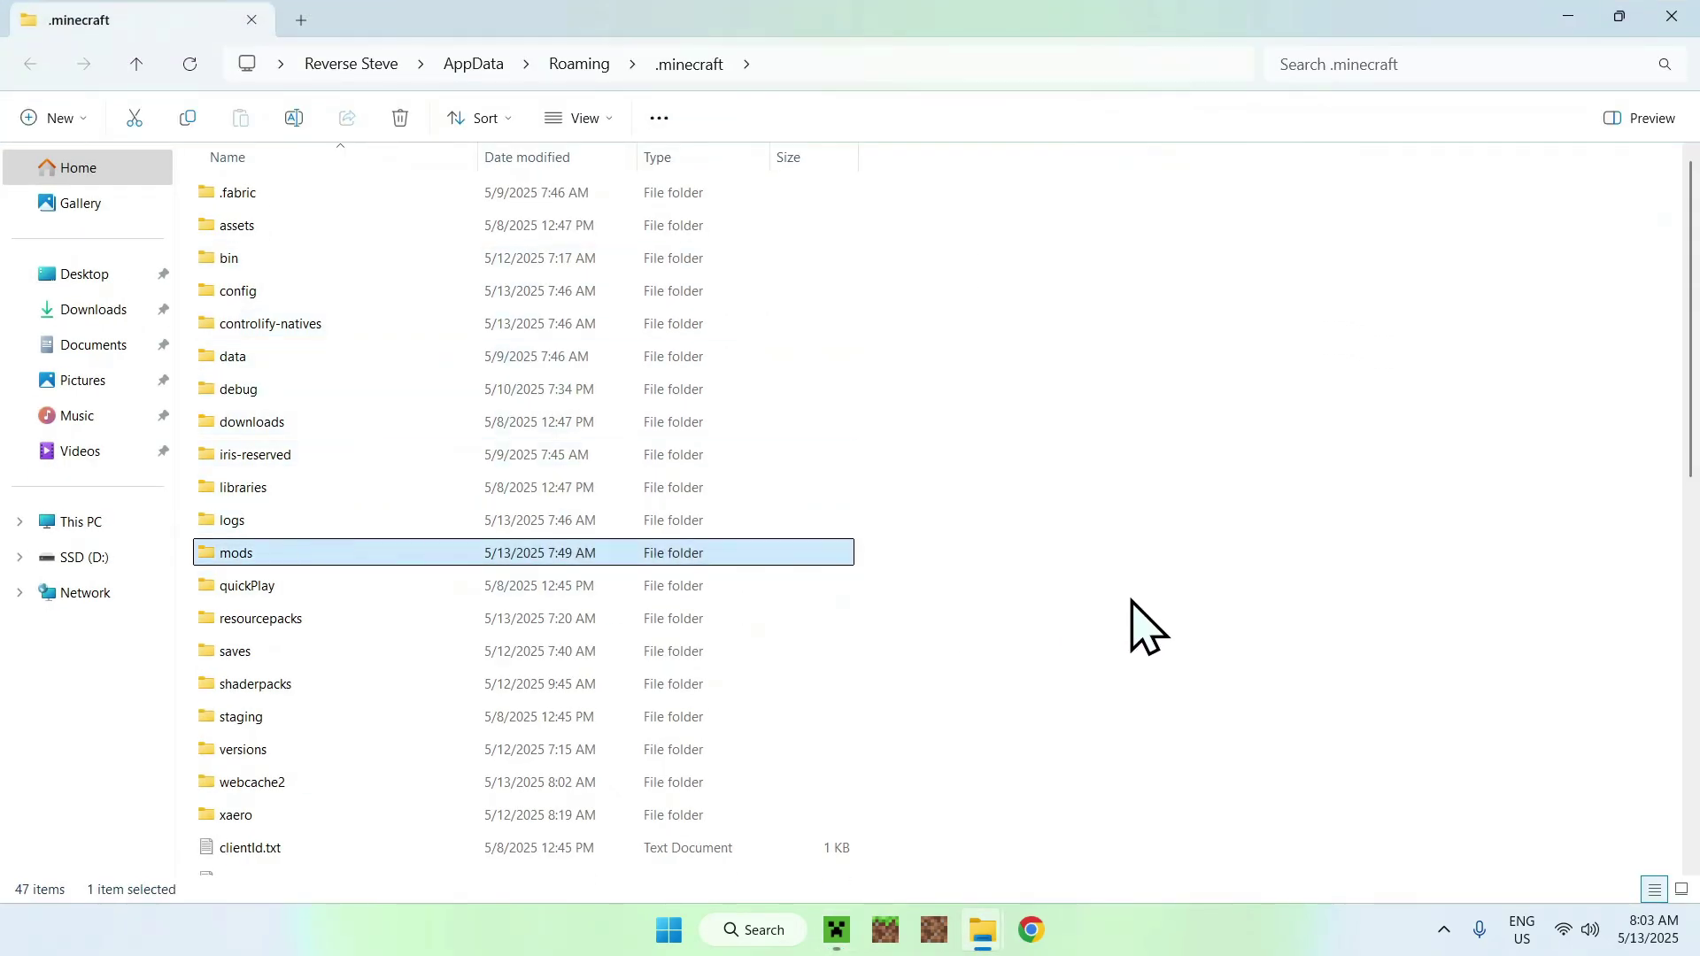
double_click(299, 558)
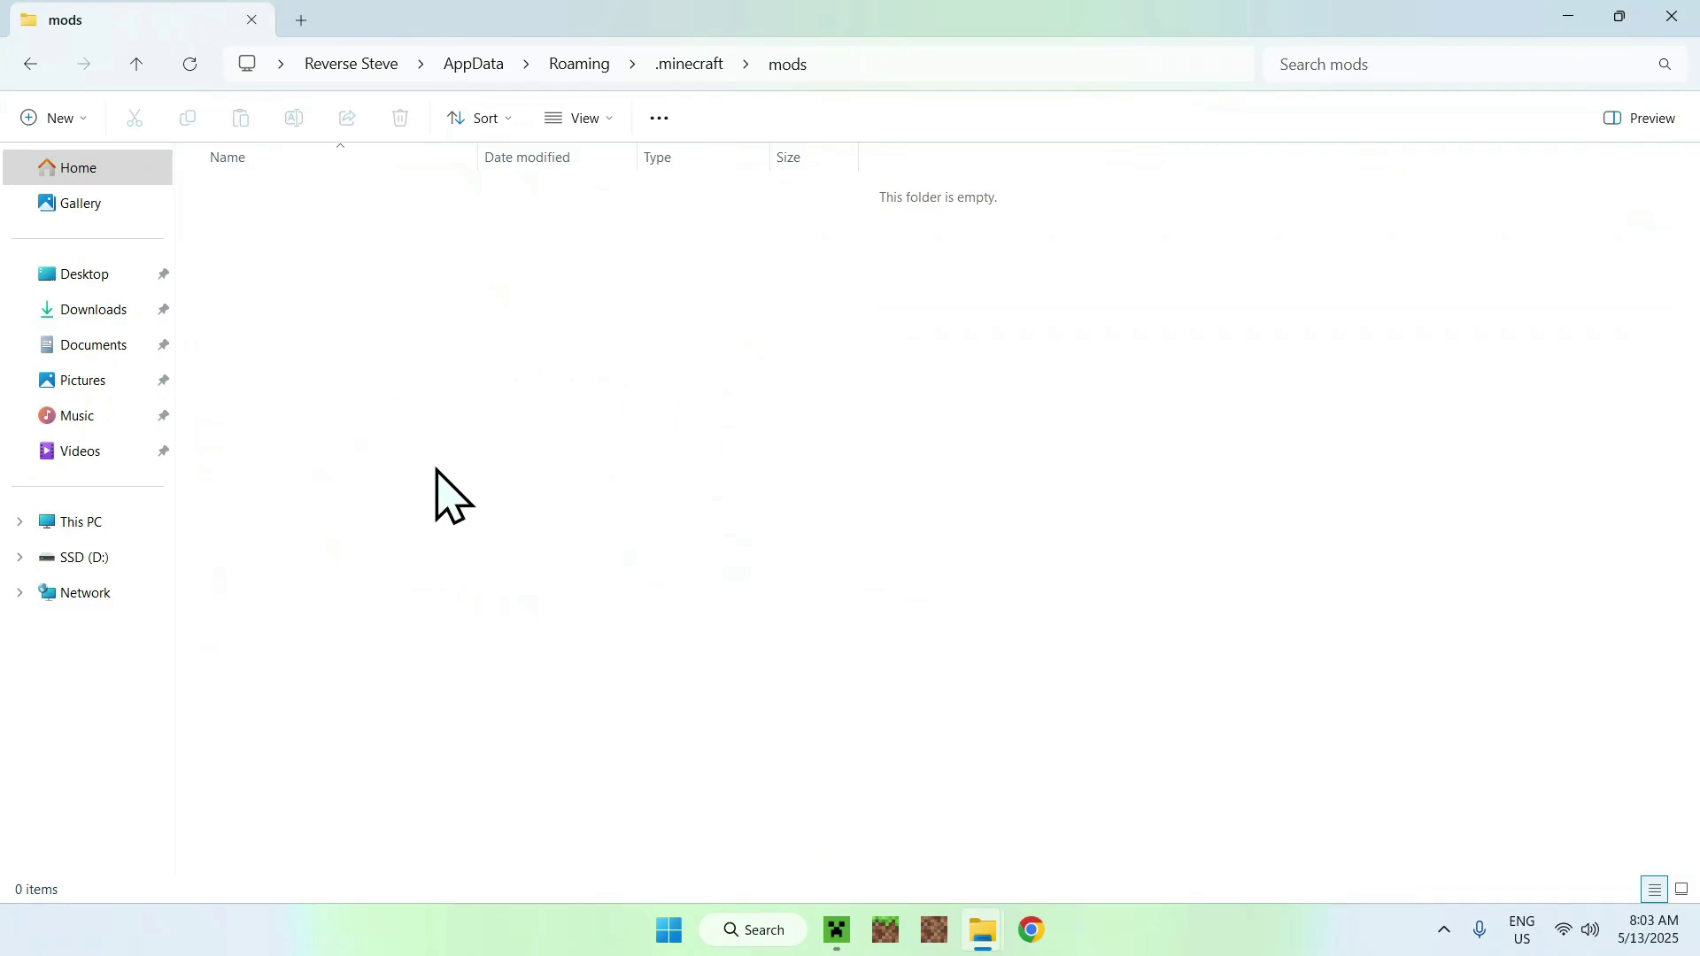
click(86, 312)
drag(635, 396, 412, 306)
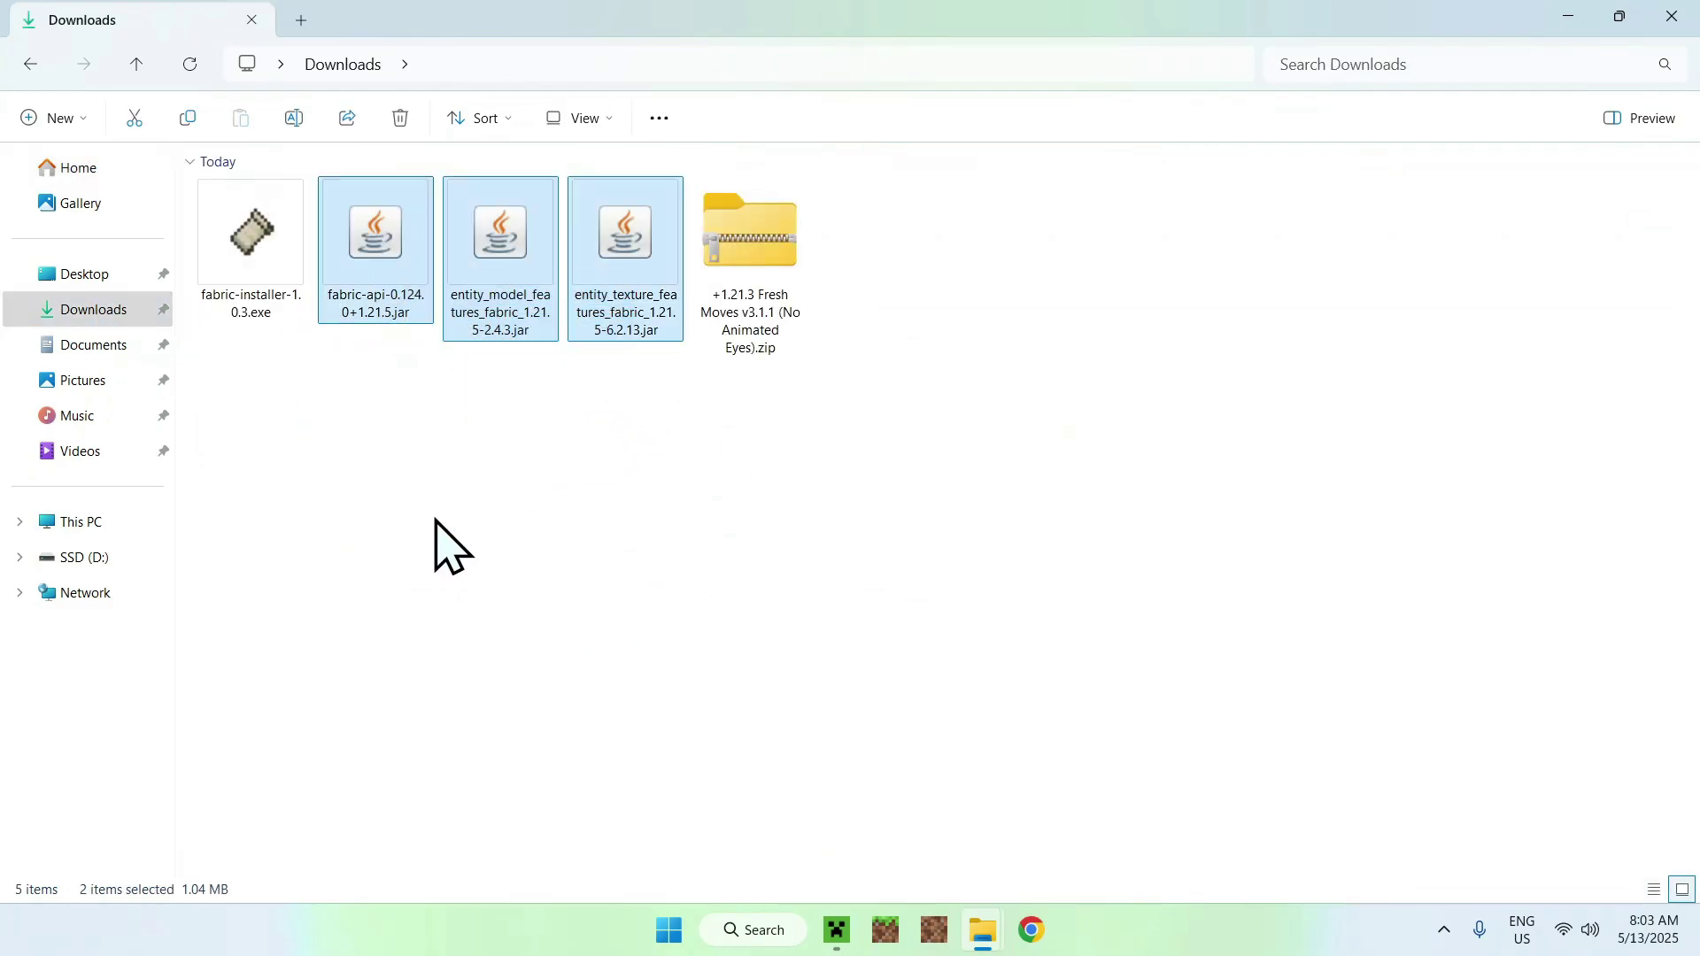
click(190, 121)
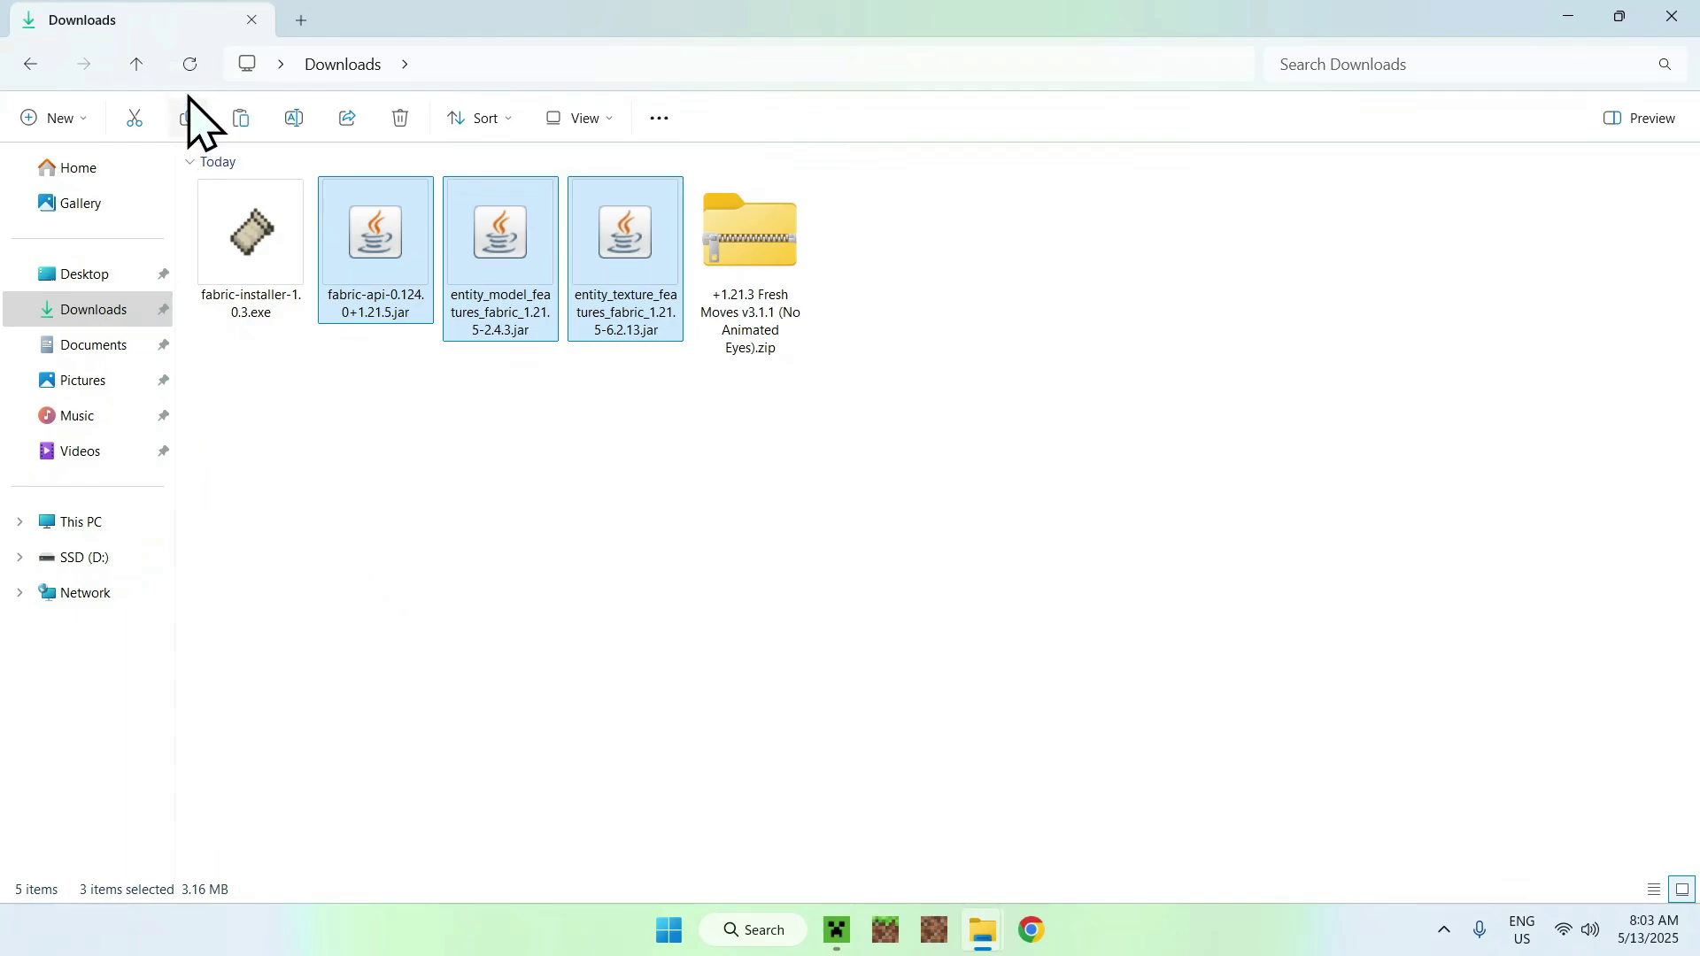
click(31, 68)
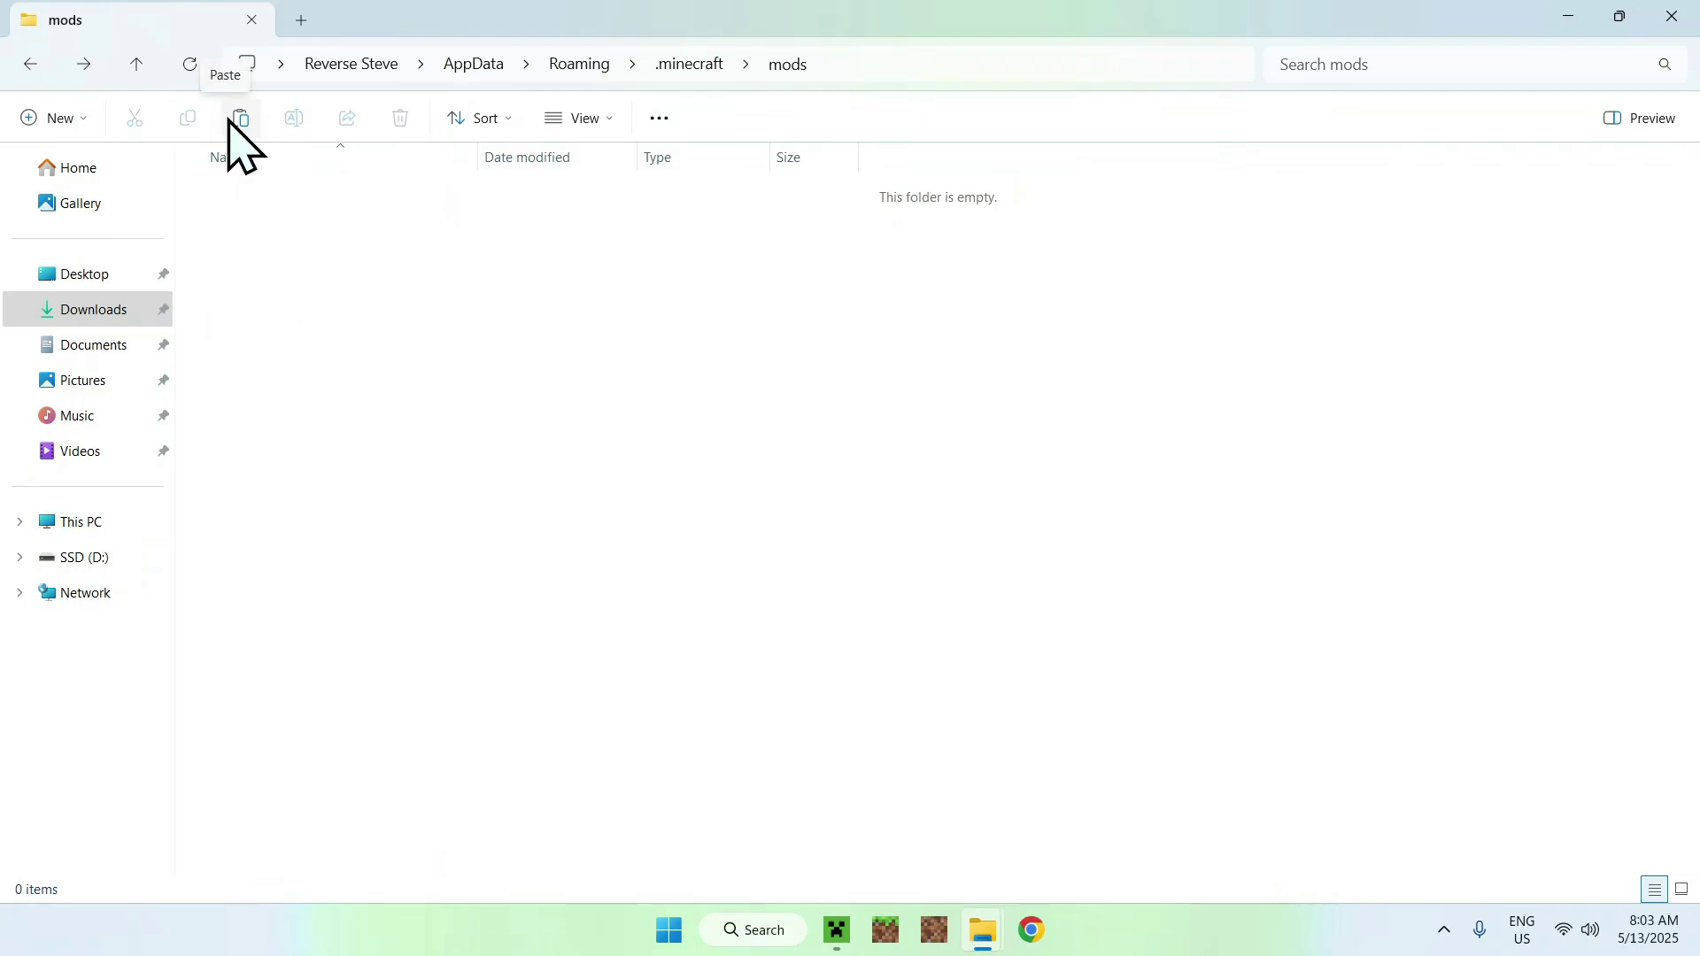
click(232, 120)
click(279, 361)
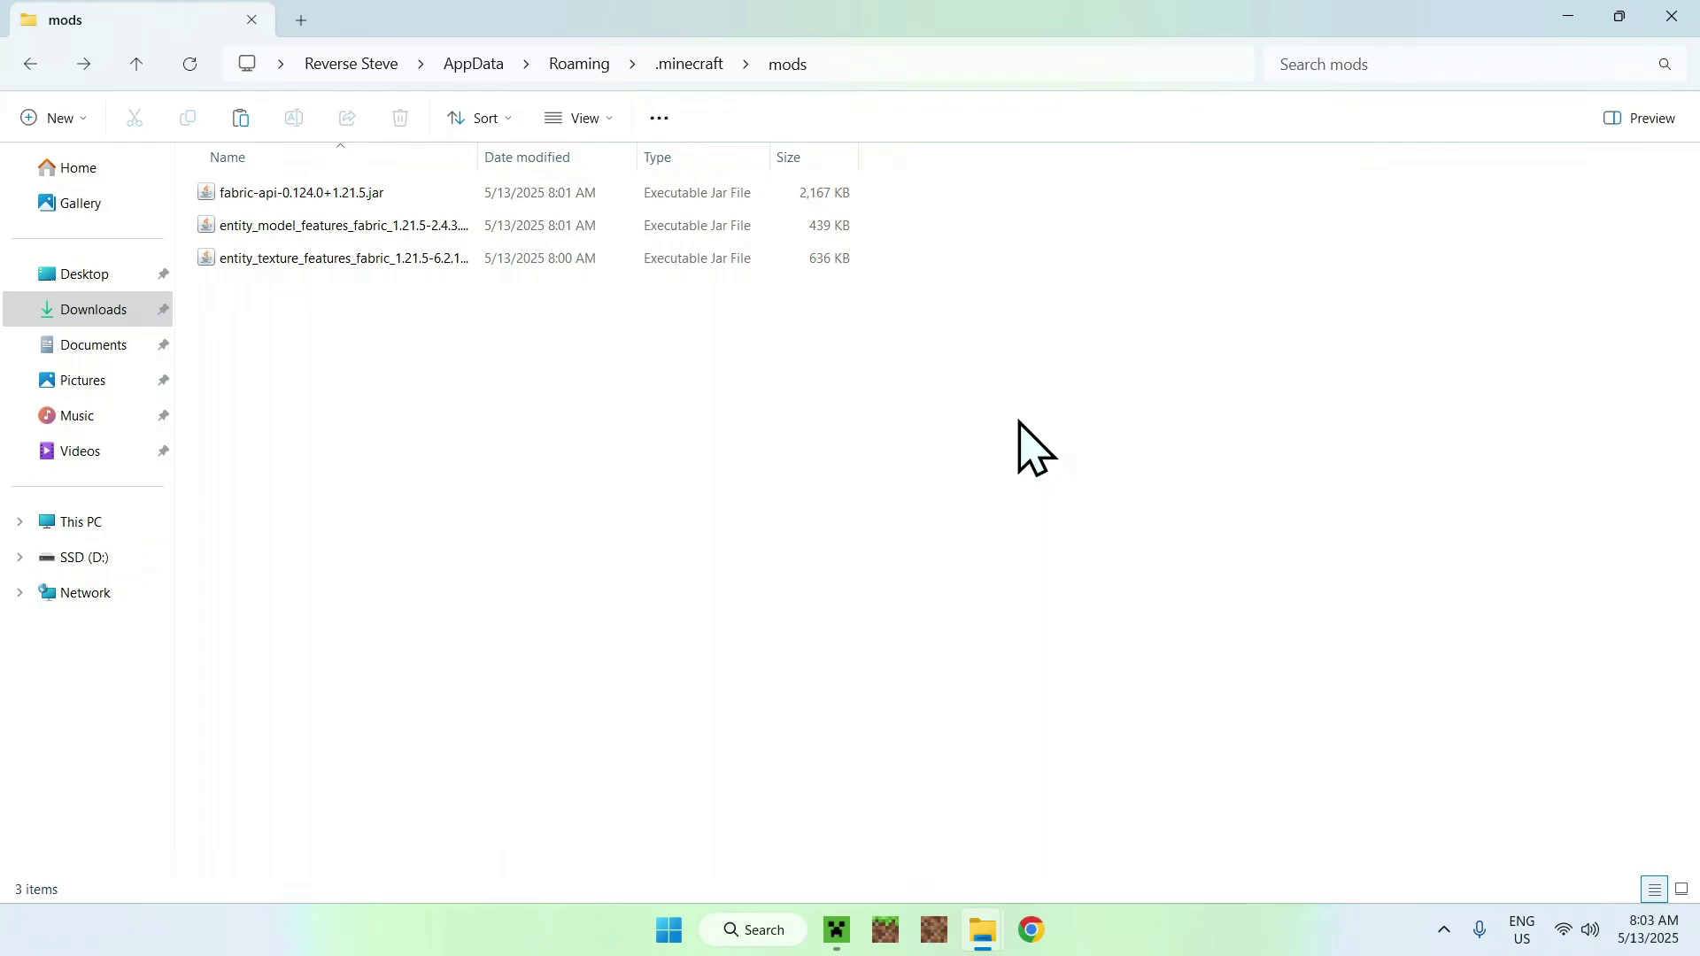
click(681, 63)
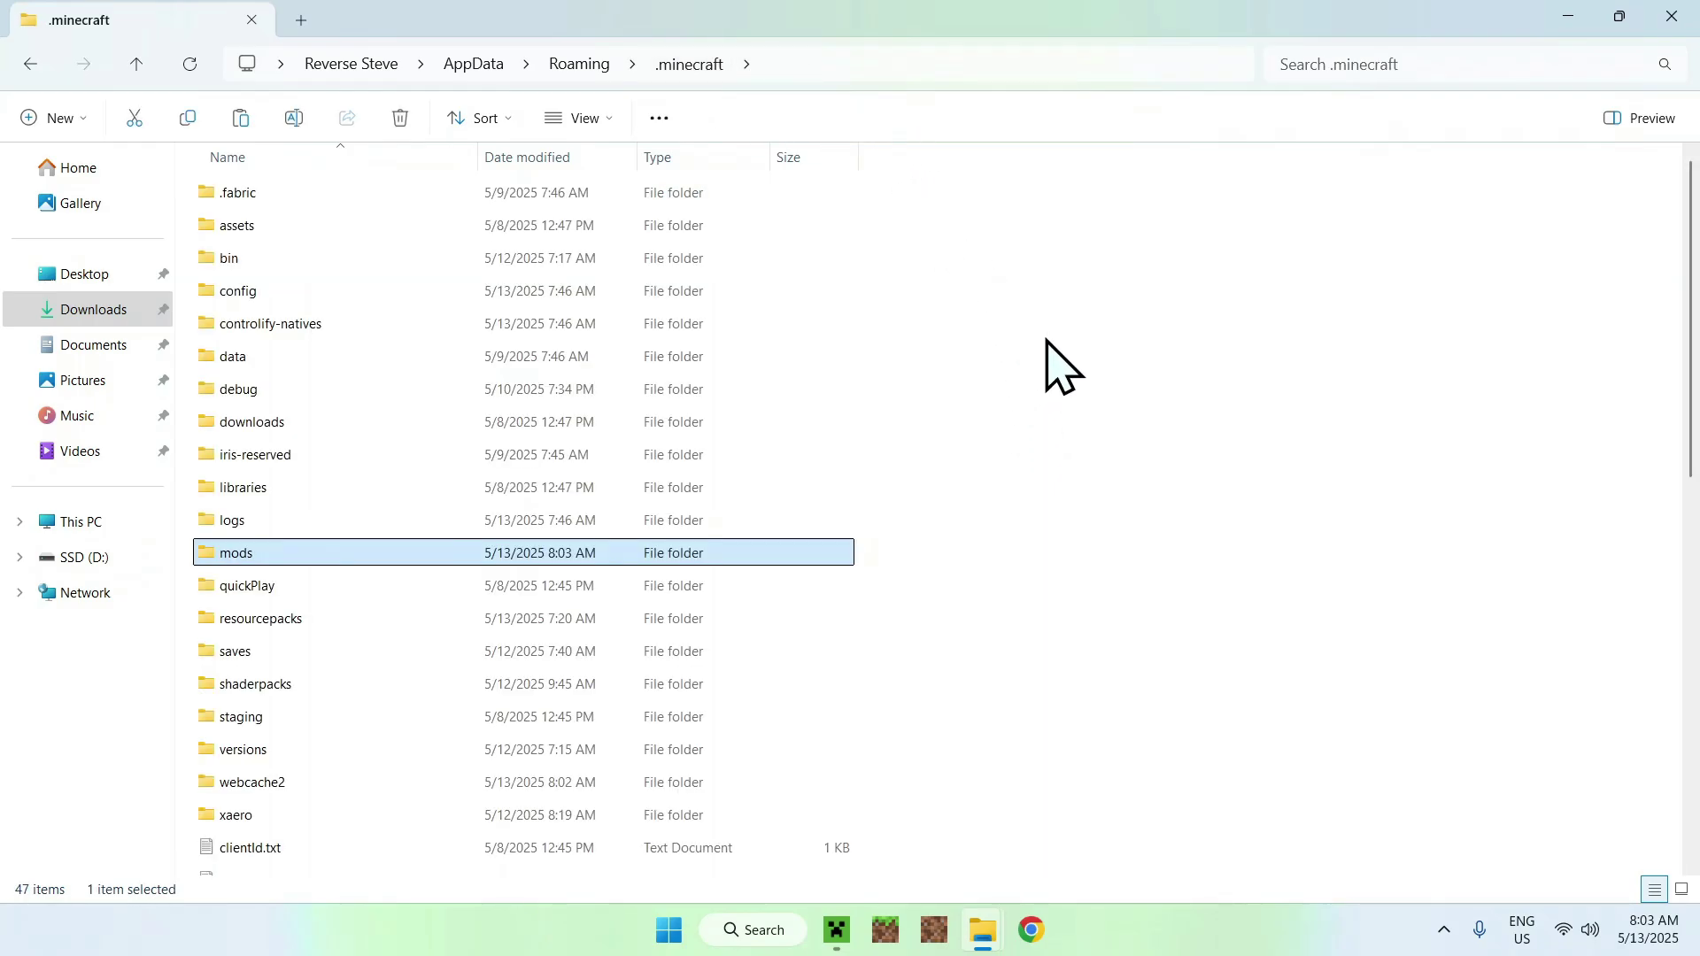
Paste the Fresh Moves v3.1.1 zip from Downloads into the .minecraft resourcepacks folder.
click(365, 627)
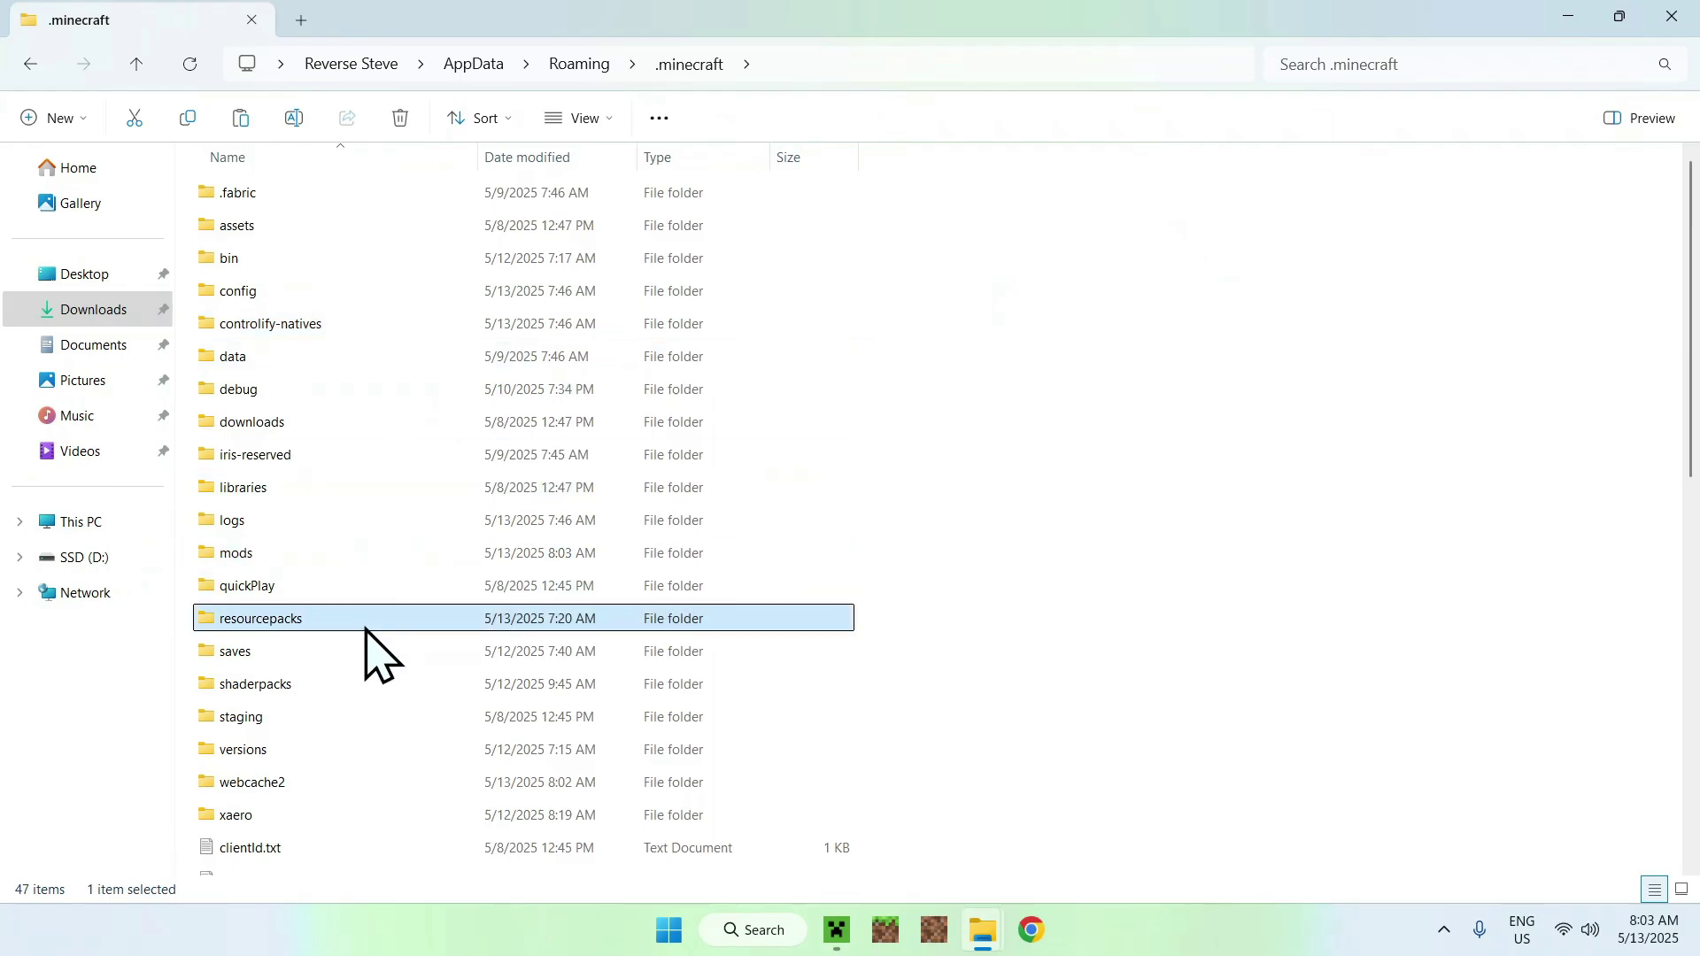
double_click(303, 617)
click(96, 312)
click(748, 270)
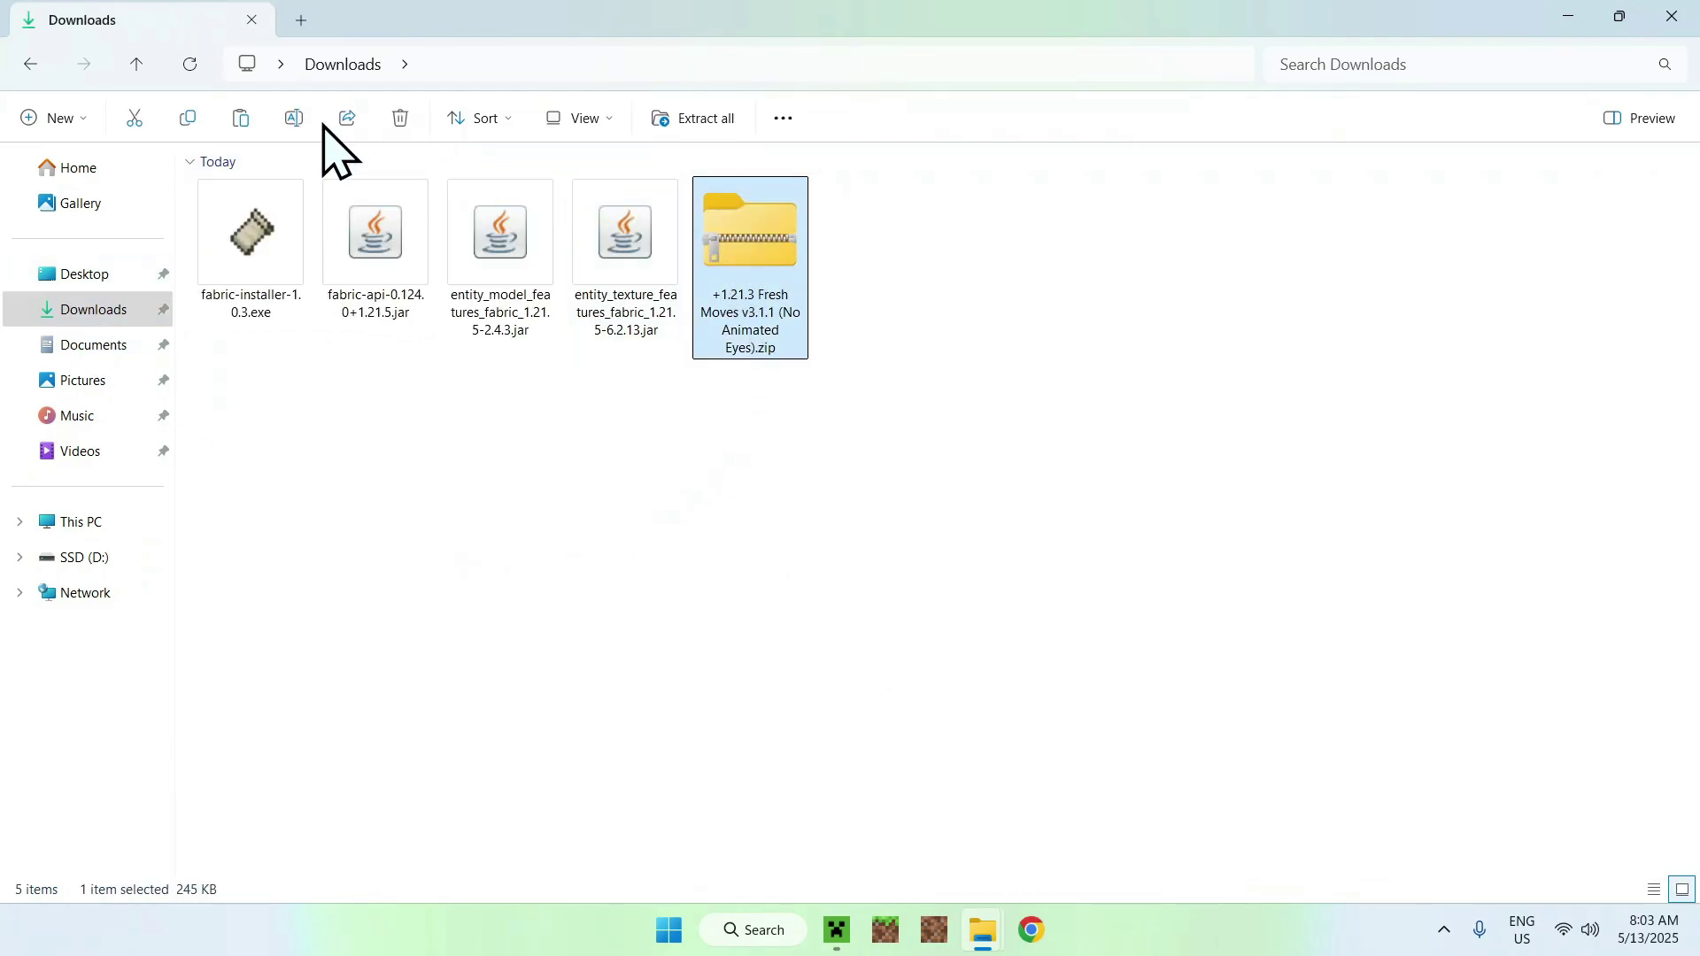
click(33, 69)
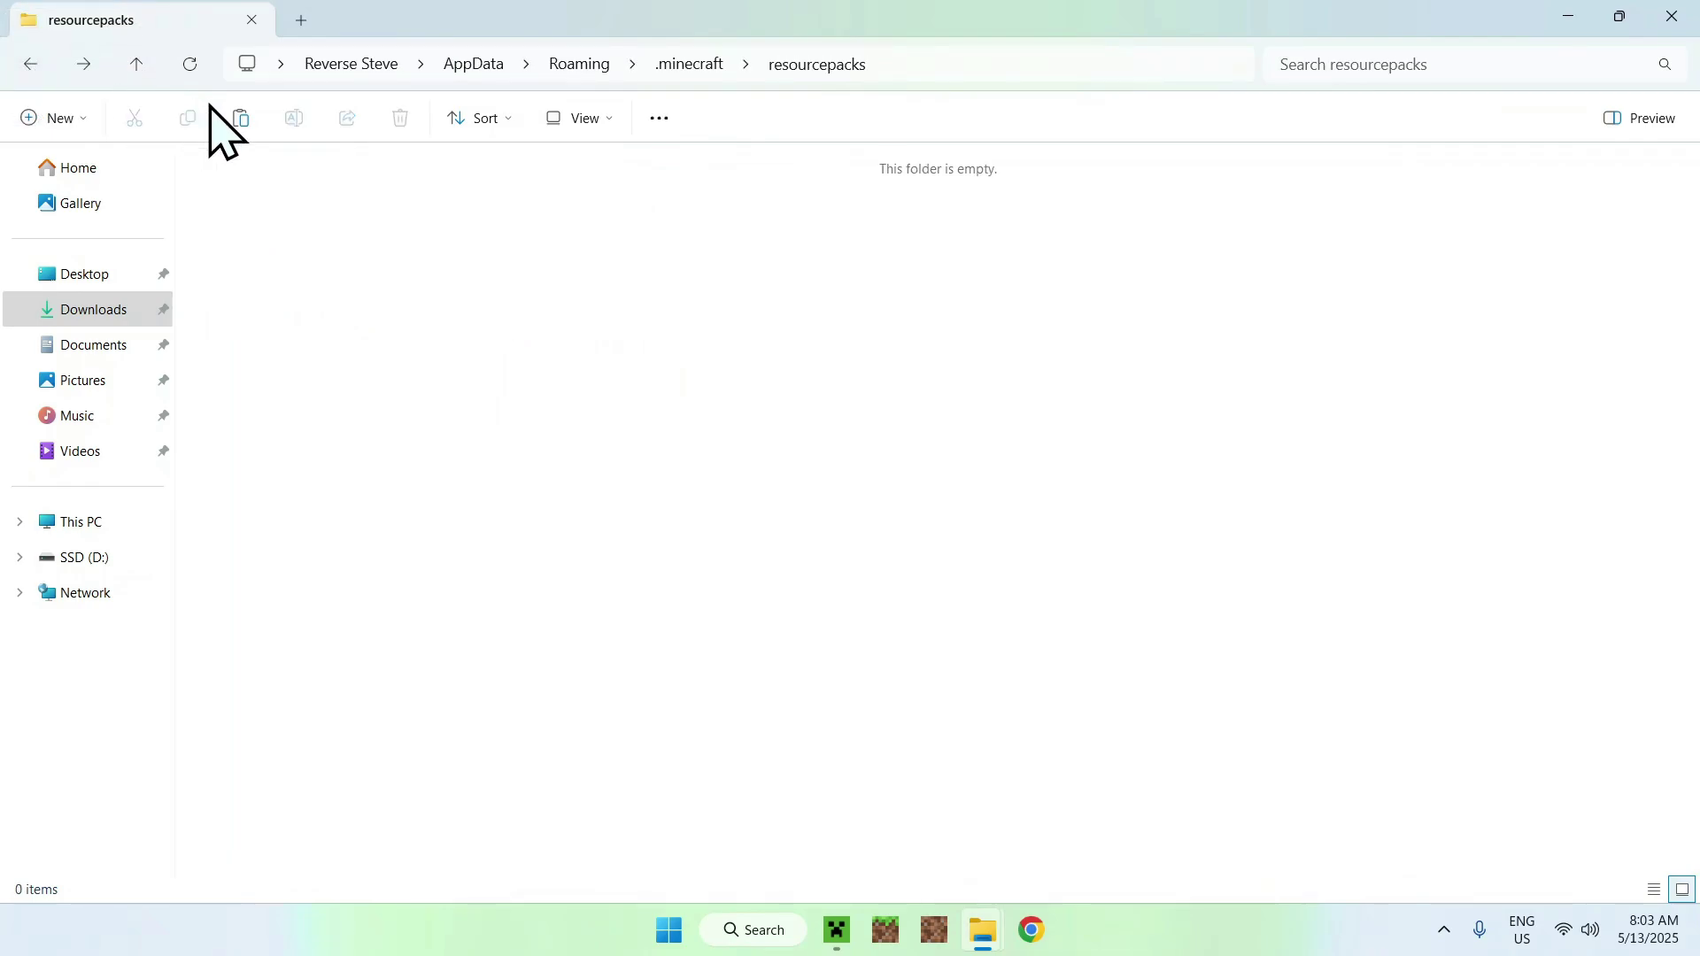
click(239, 119)
click(349, 247)
Return to the Minecraft Launcher's Play page with fabric-loader-1.21.5 selected.
drag(364, 228, 421, 254)
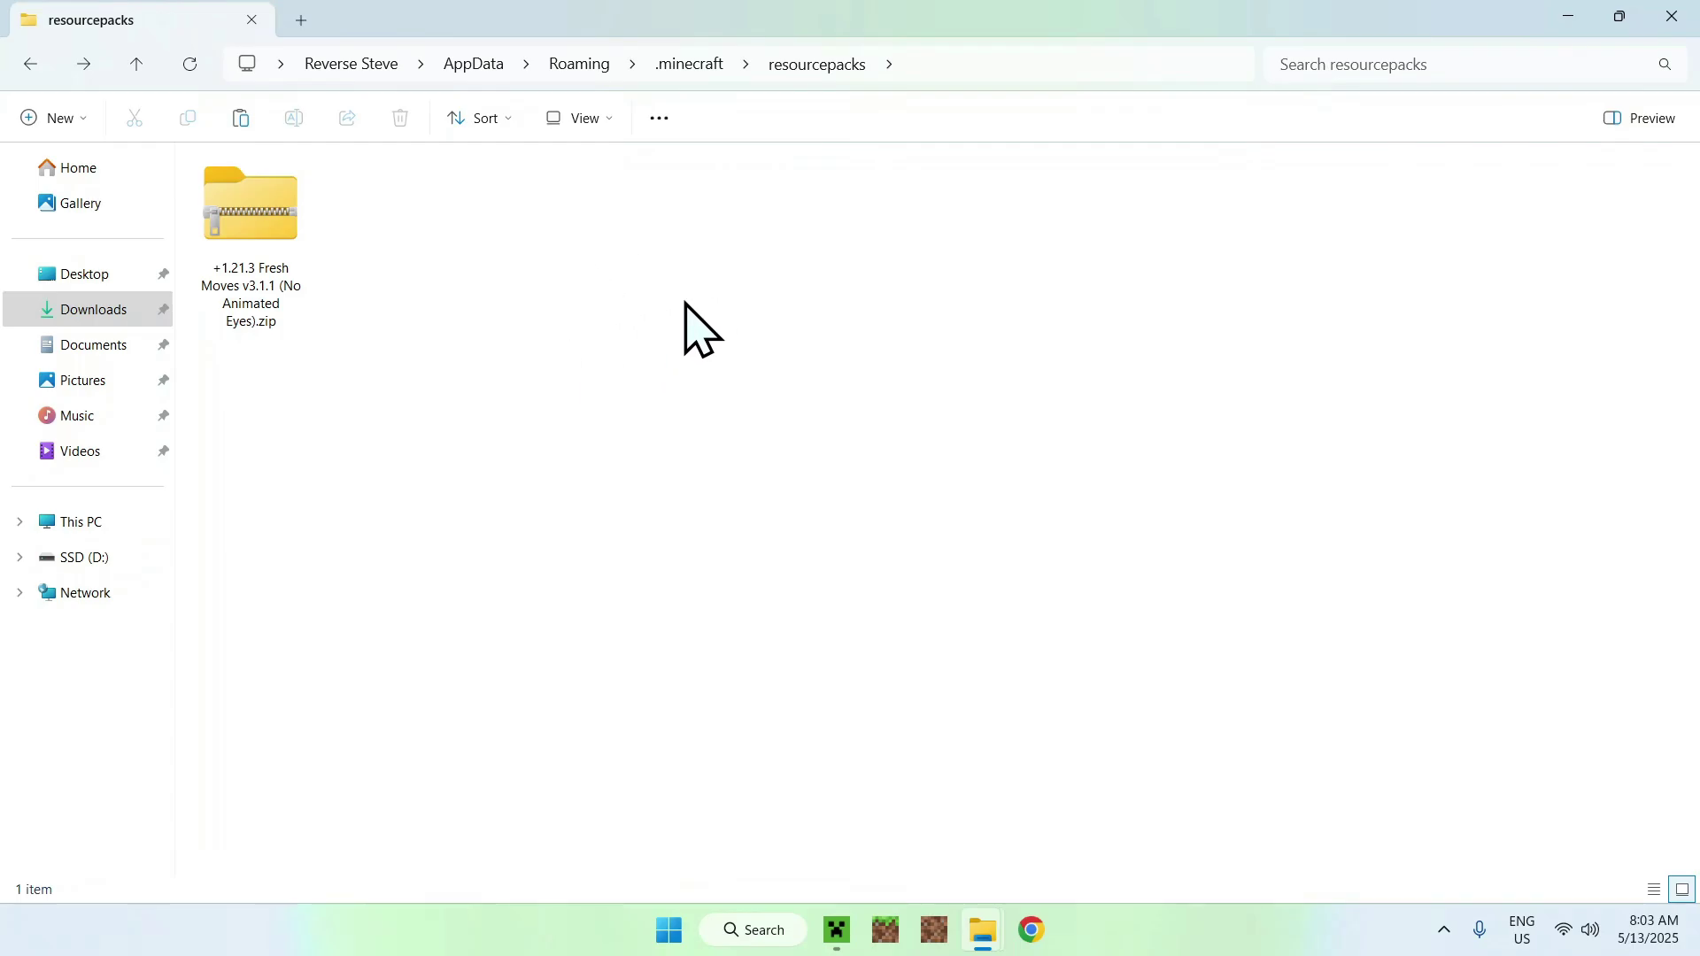
click(836, 929)
click(242, 92)
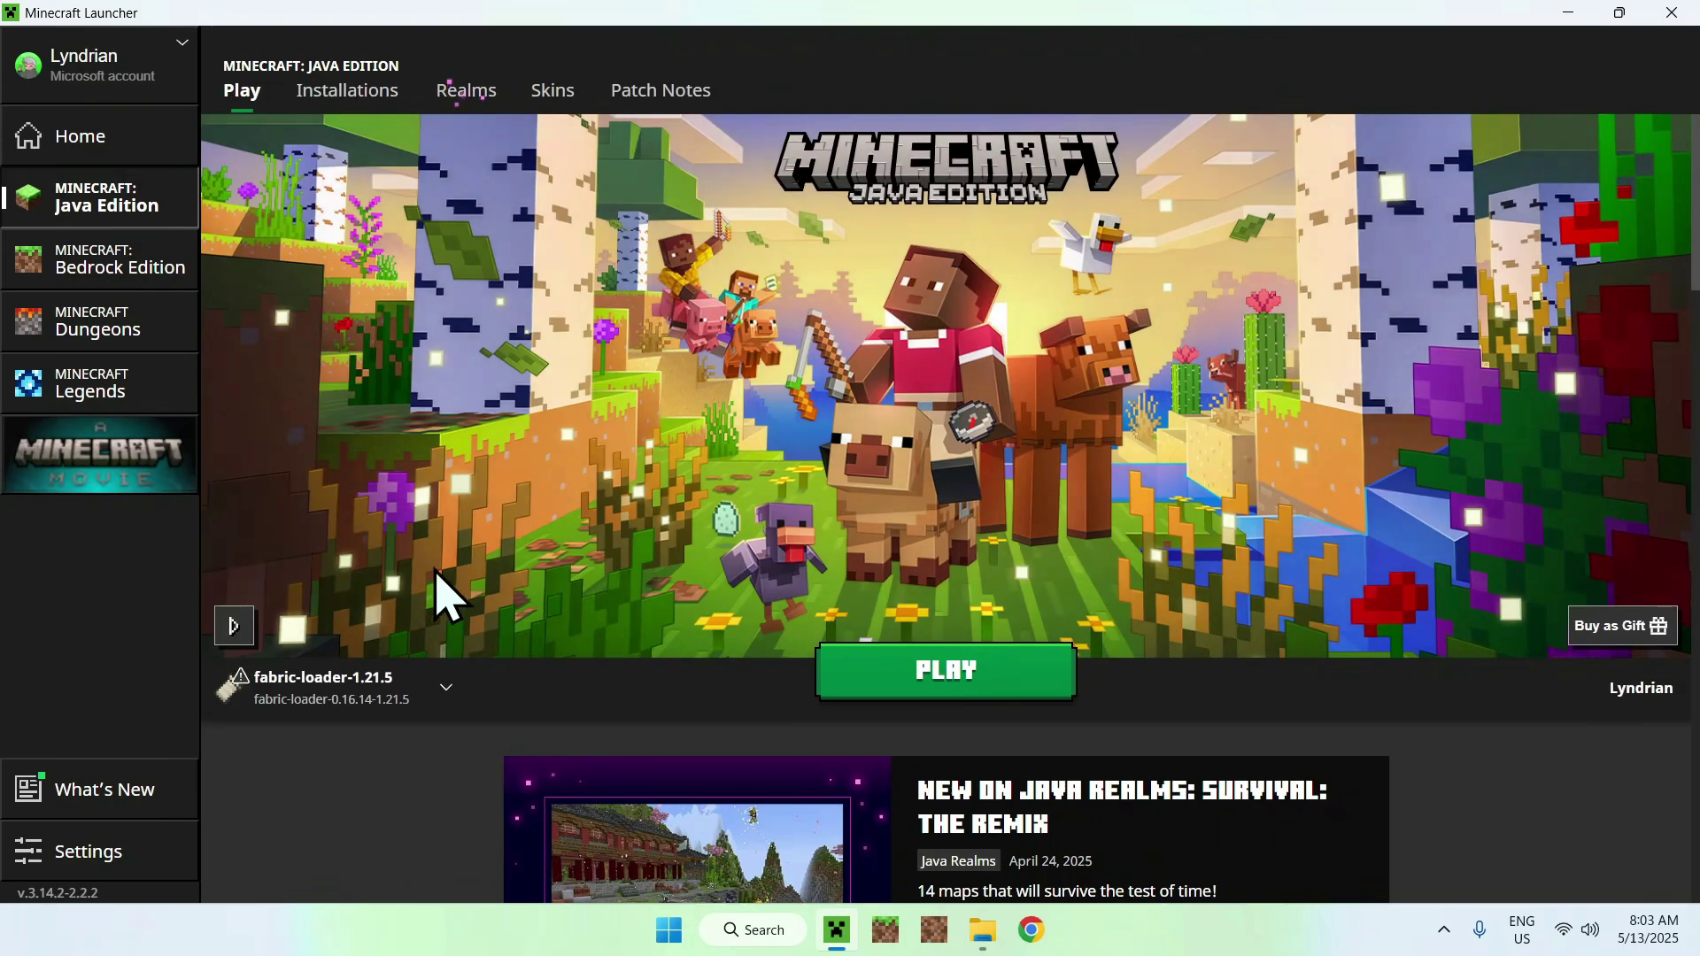
Launch fabric-loader-1.21.5, maximize the Minecraft window, and go to the Singleplayer world list.
click(967, 691)
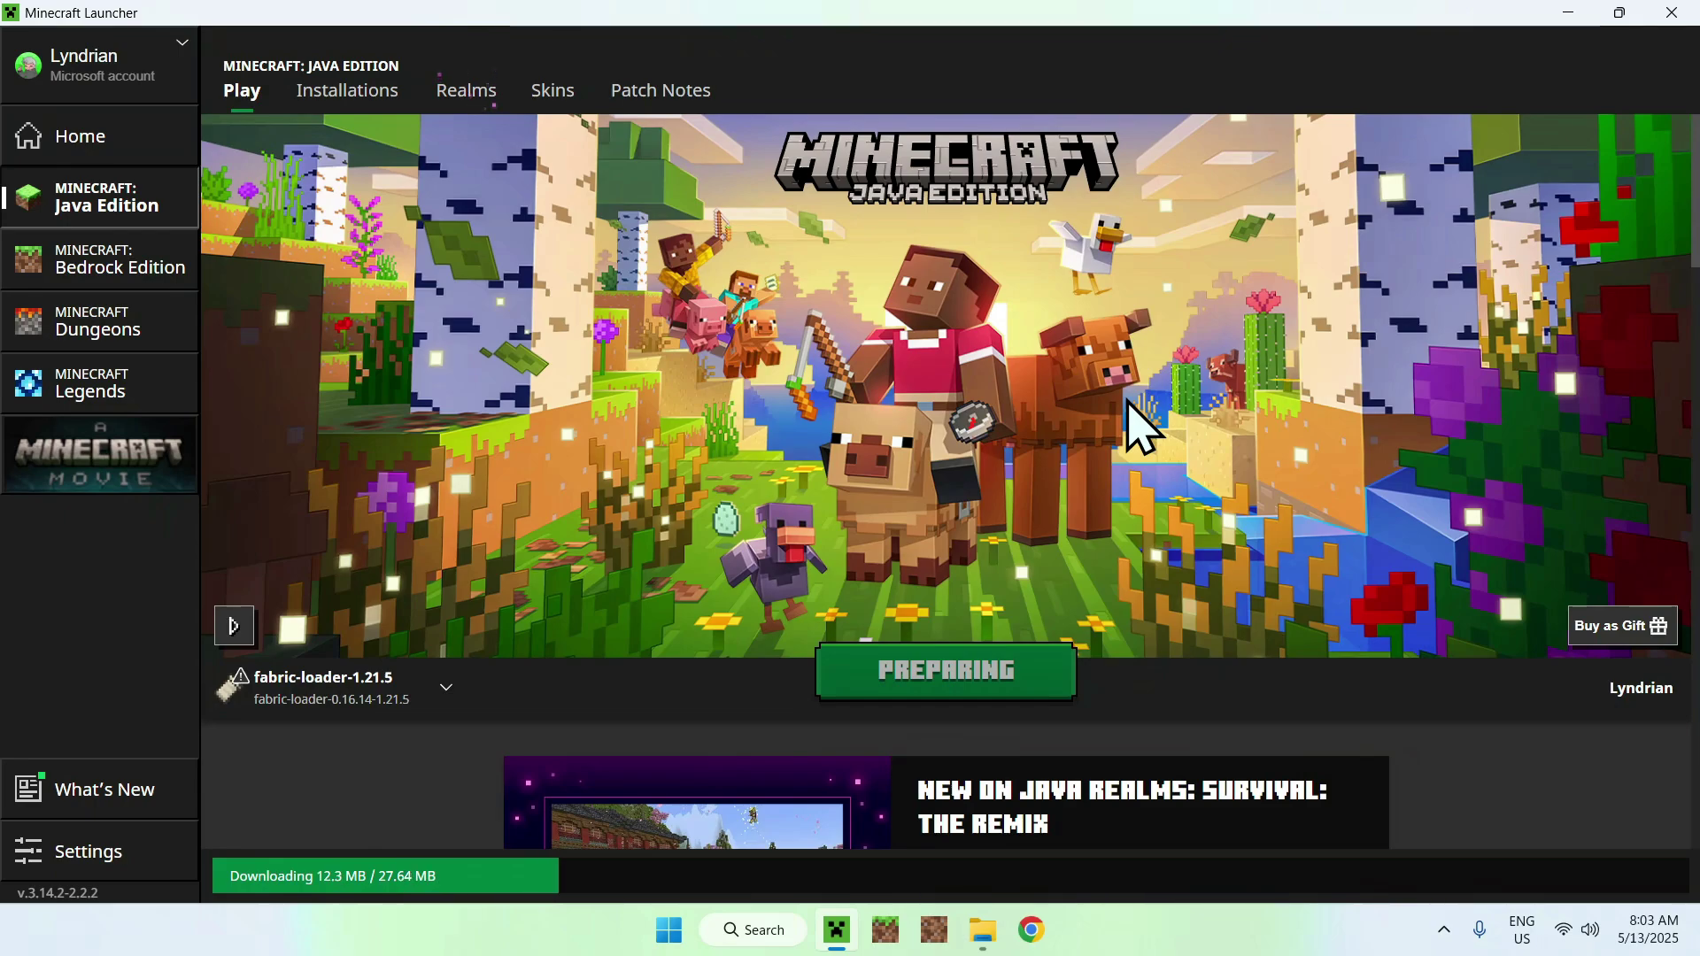
key(alt+Tab)
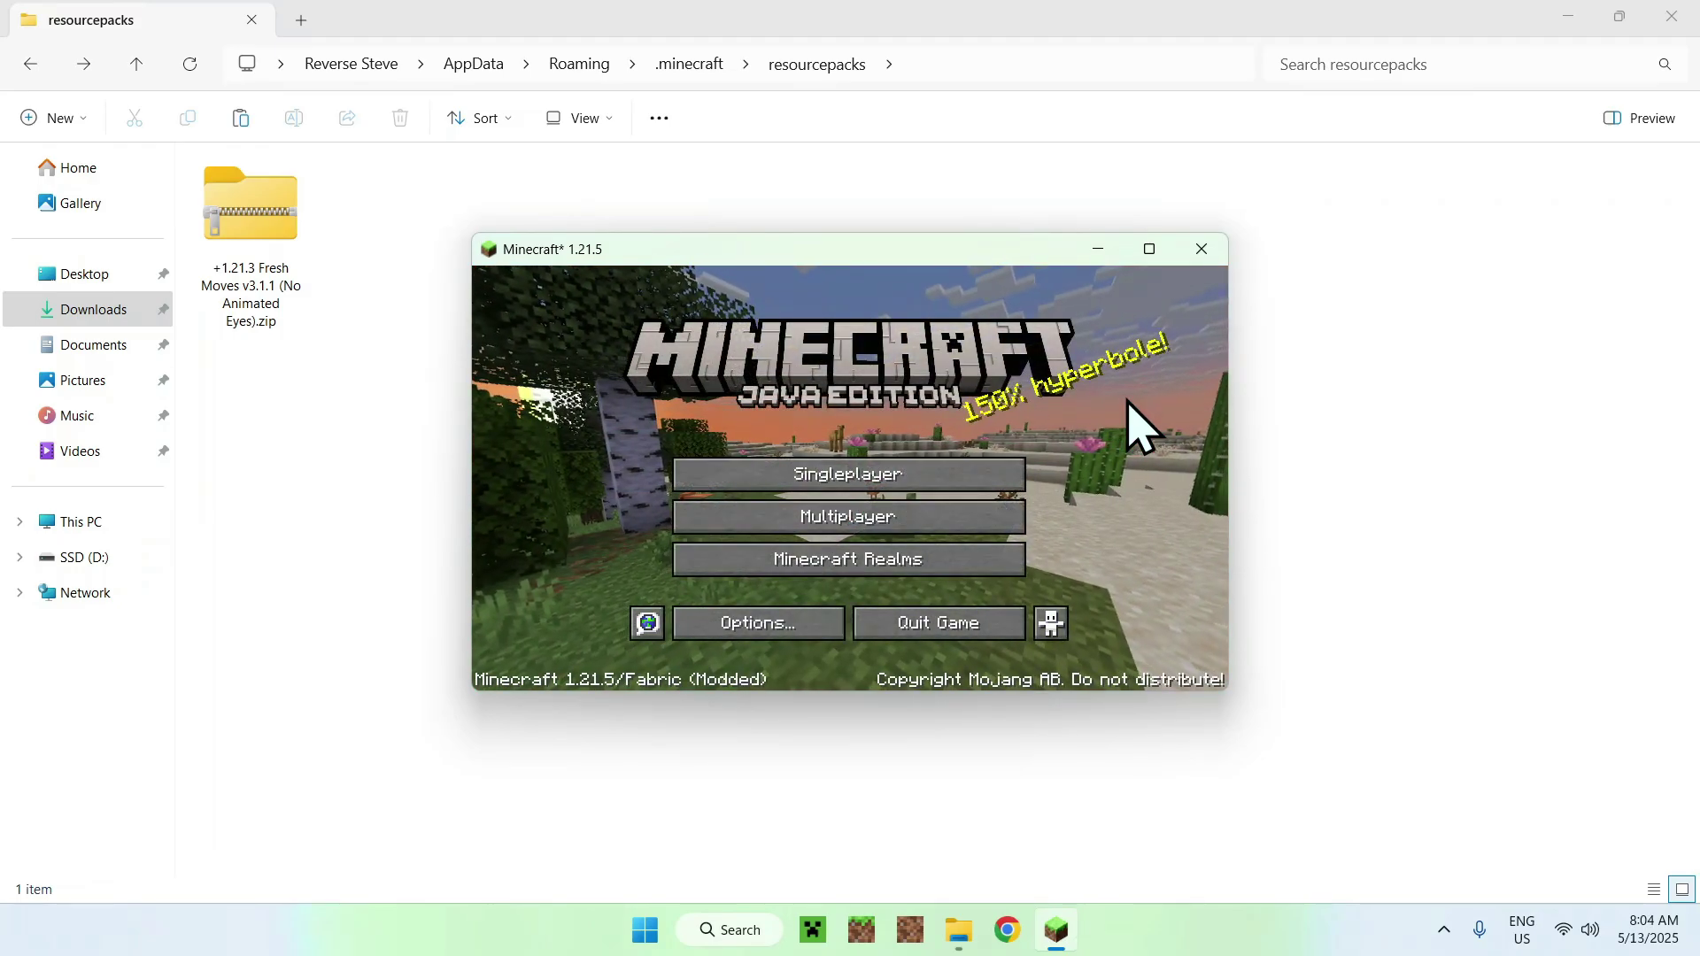
click(1149, 249)
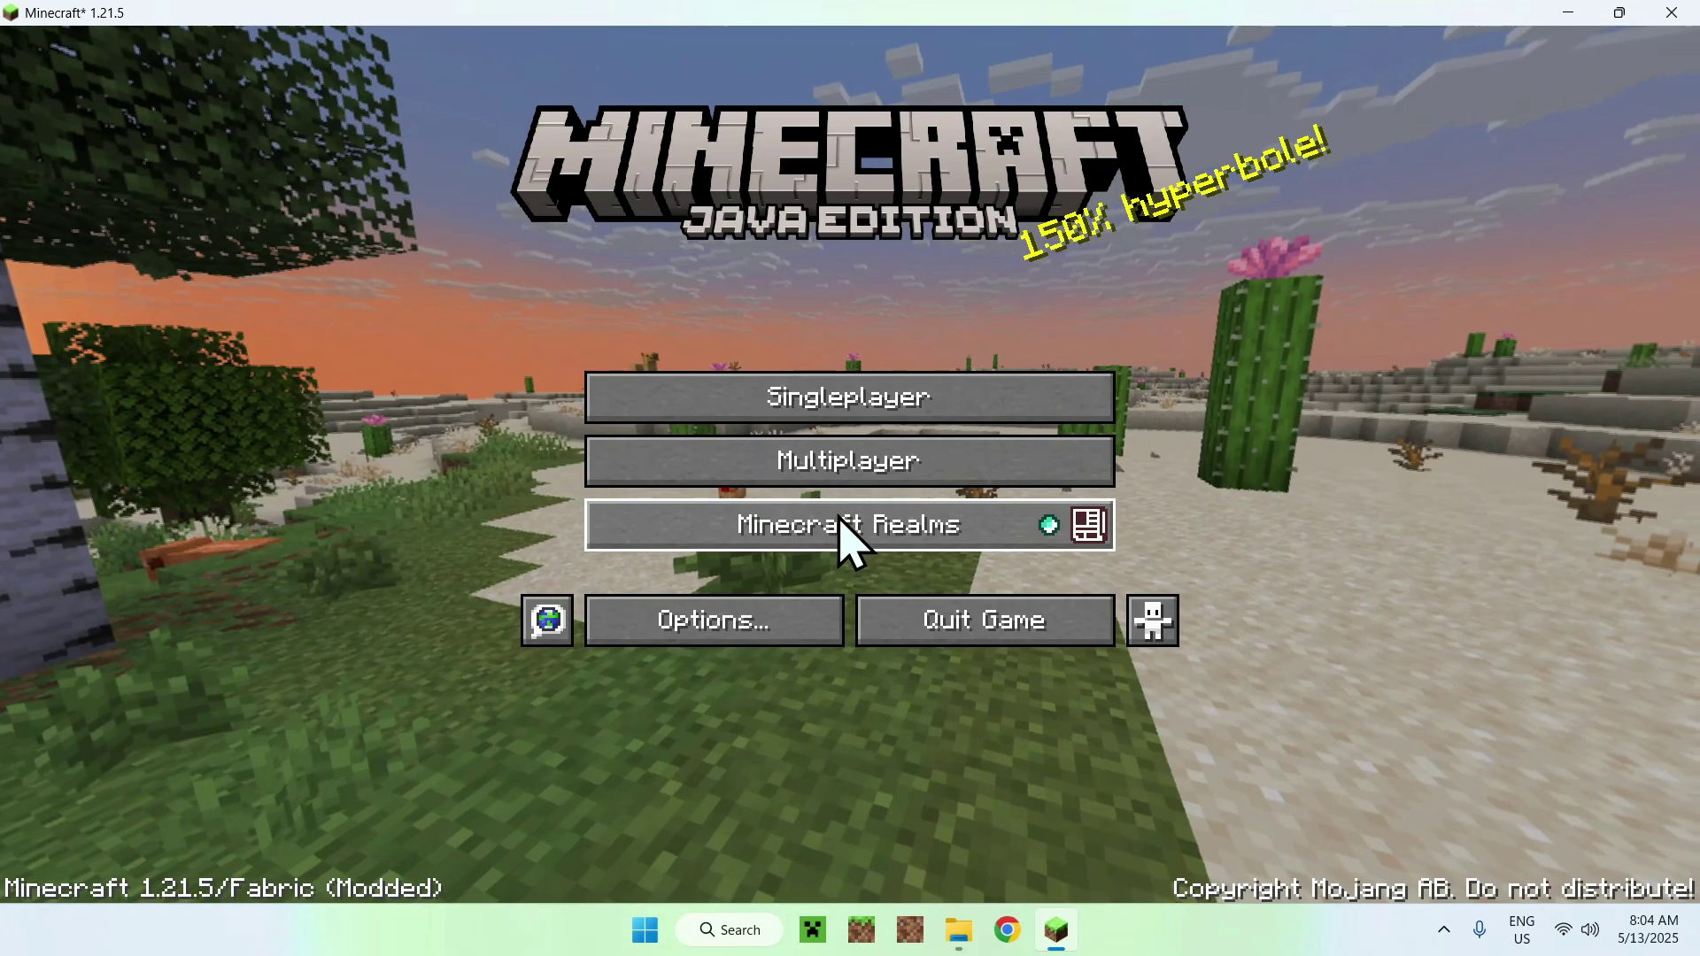
click(836, 412)
Load the saved world, switch to the front-facing F5 camera, walk forward, then pause.
double_click(659, 288)
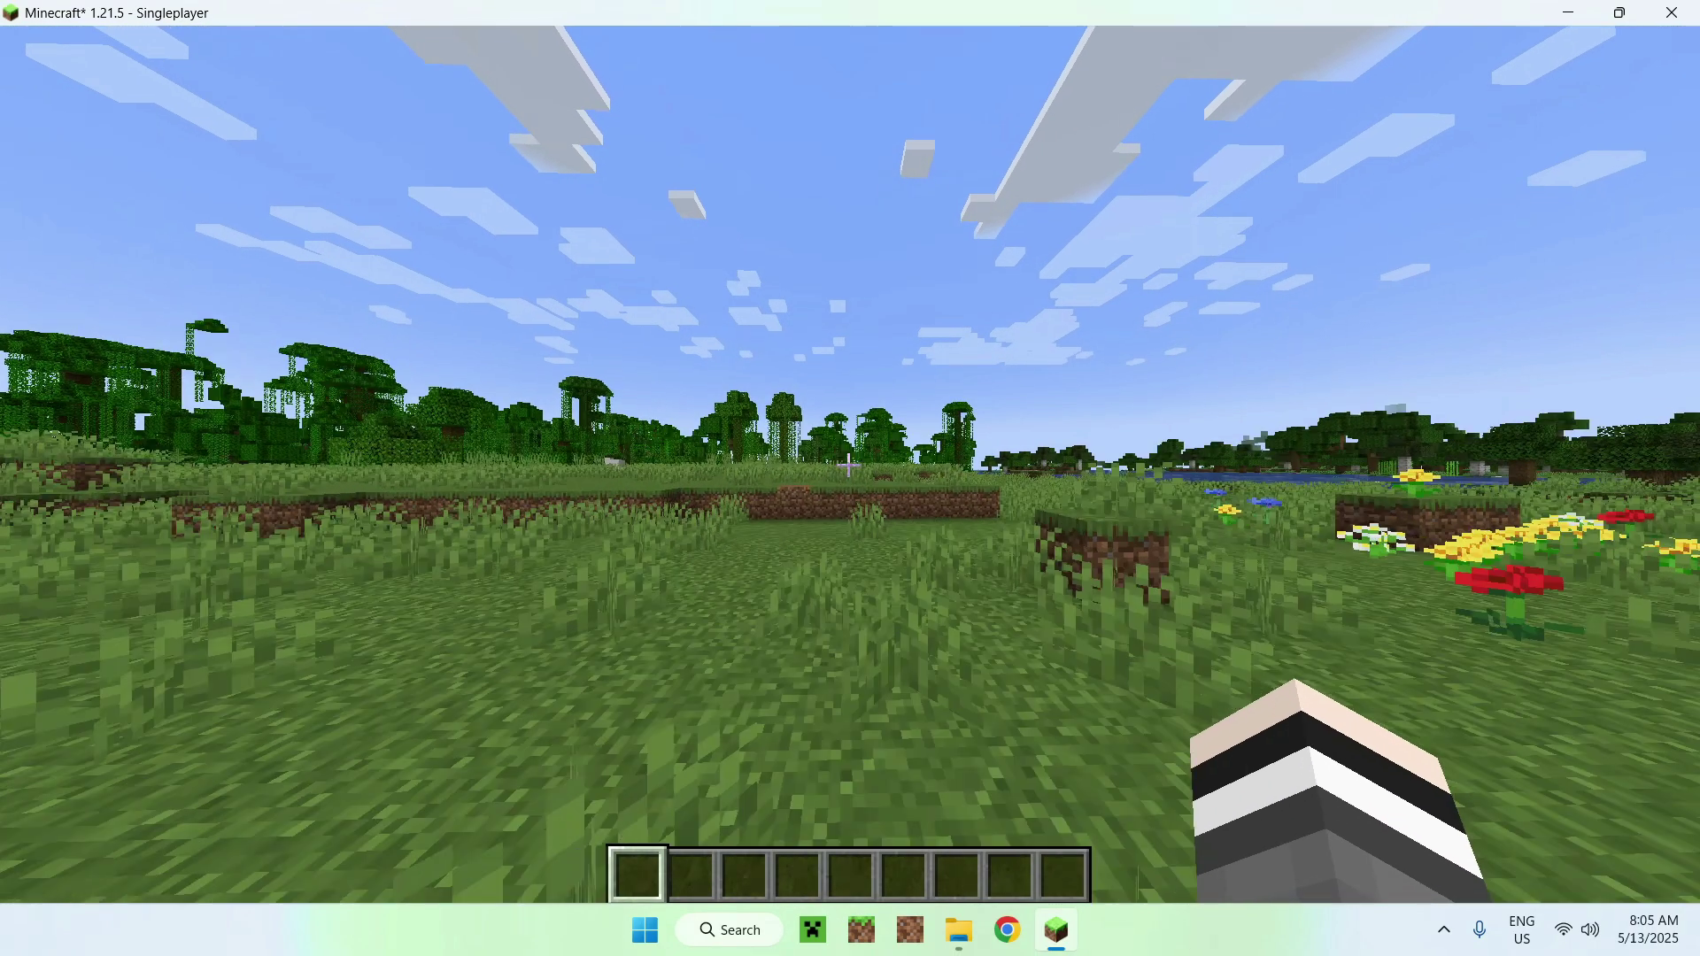
mouse_move(848, 465)
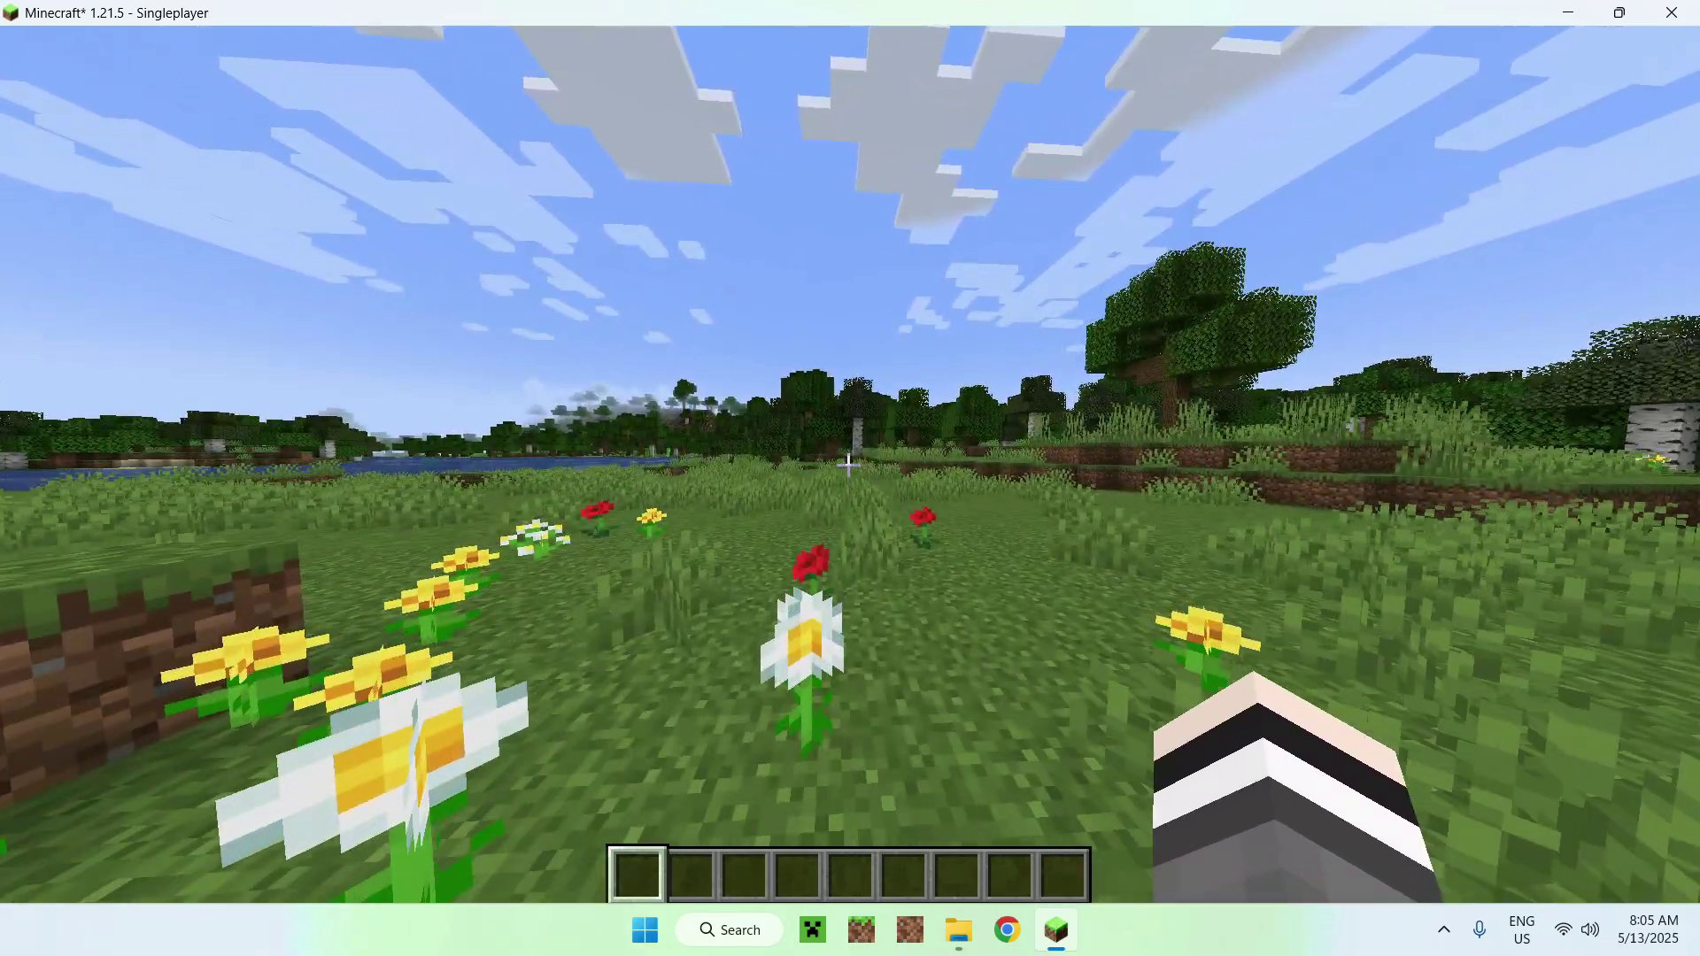
key(F5)
key(w)
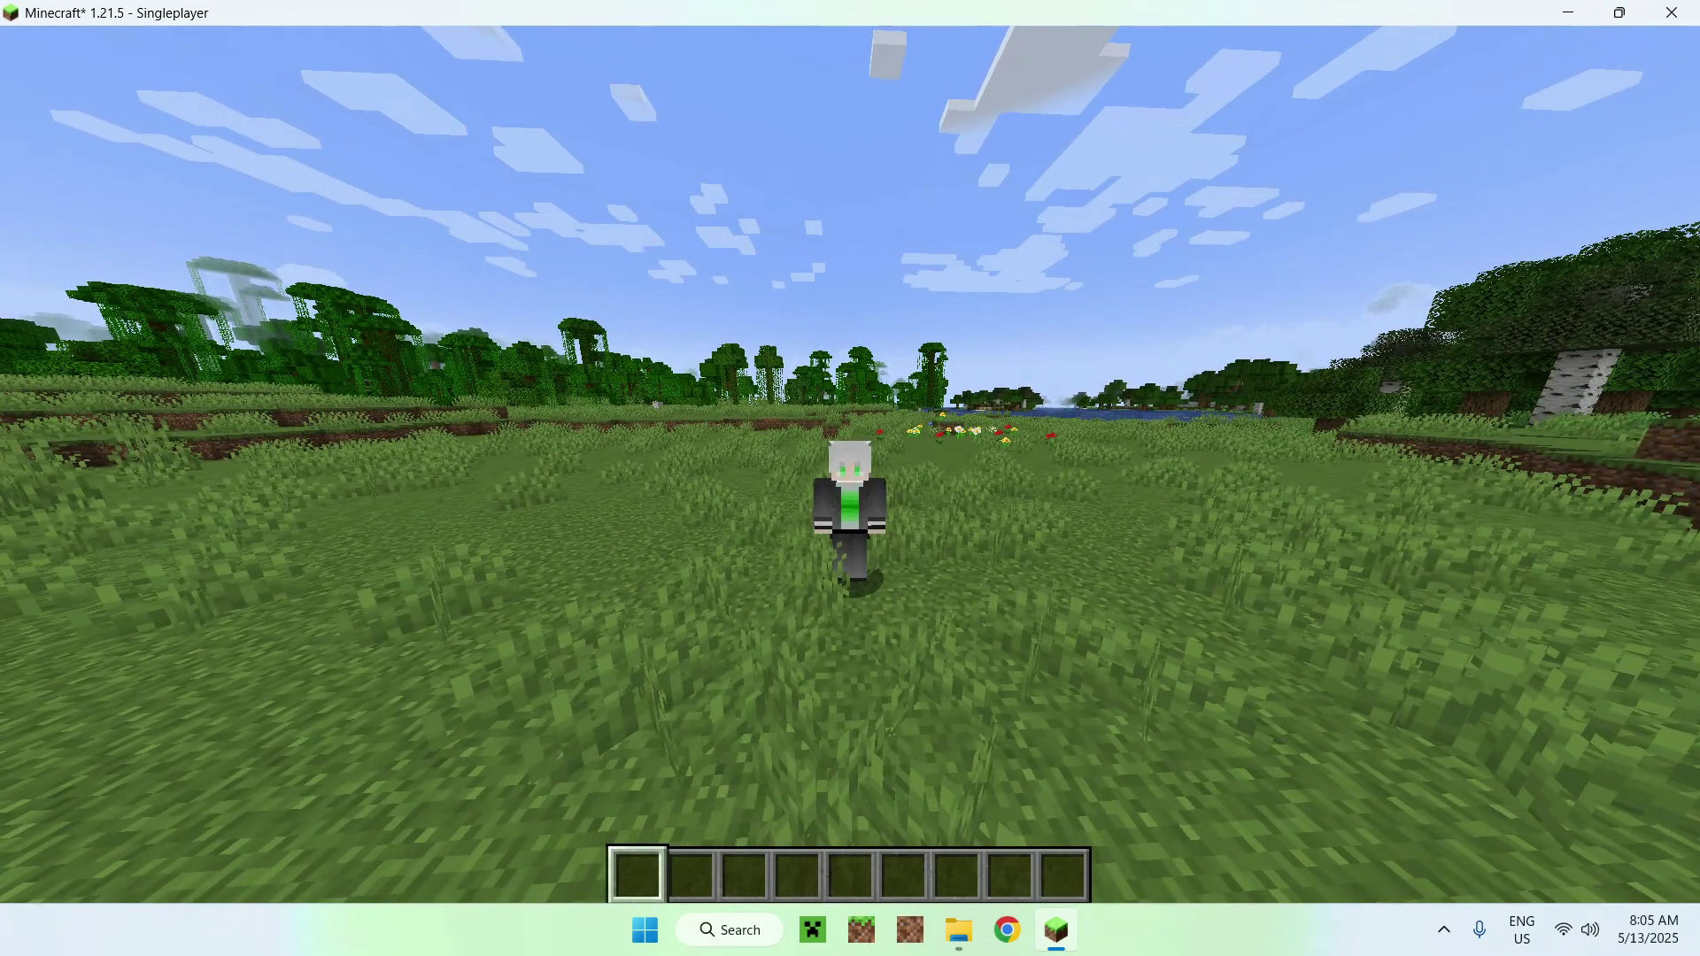
key(Escape)
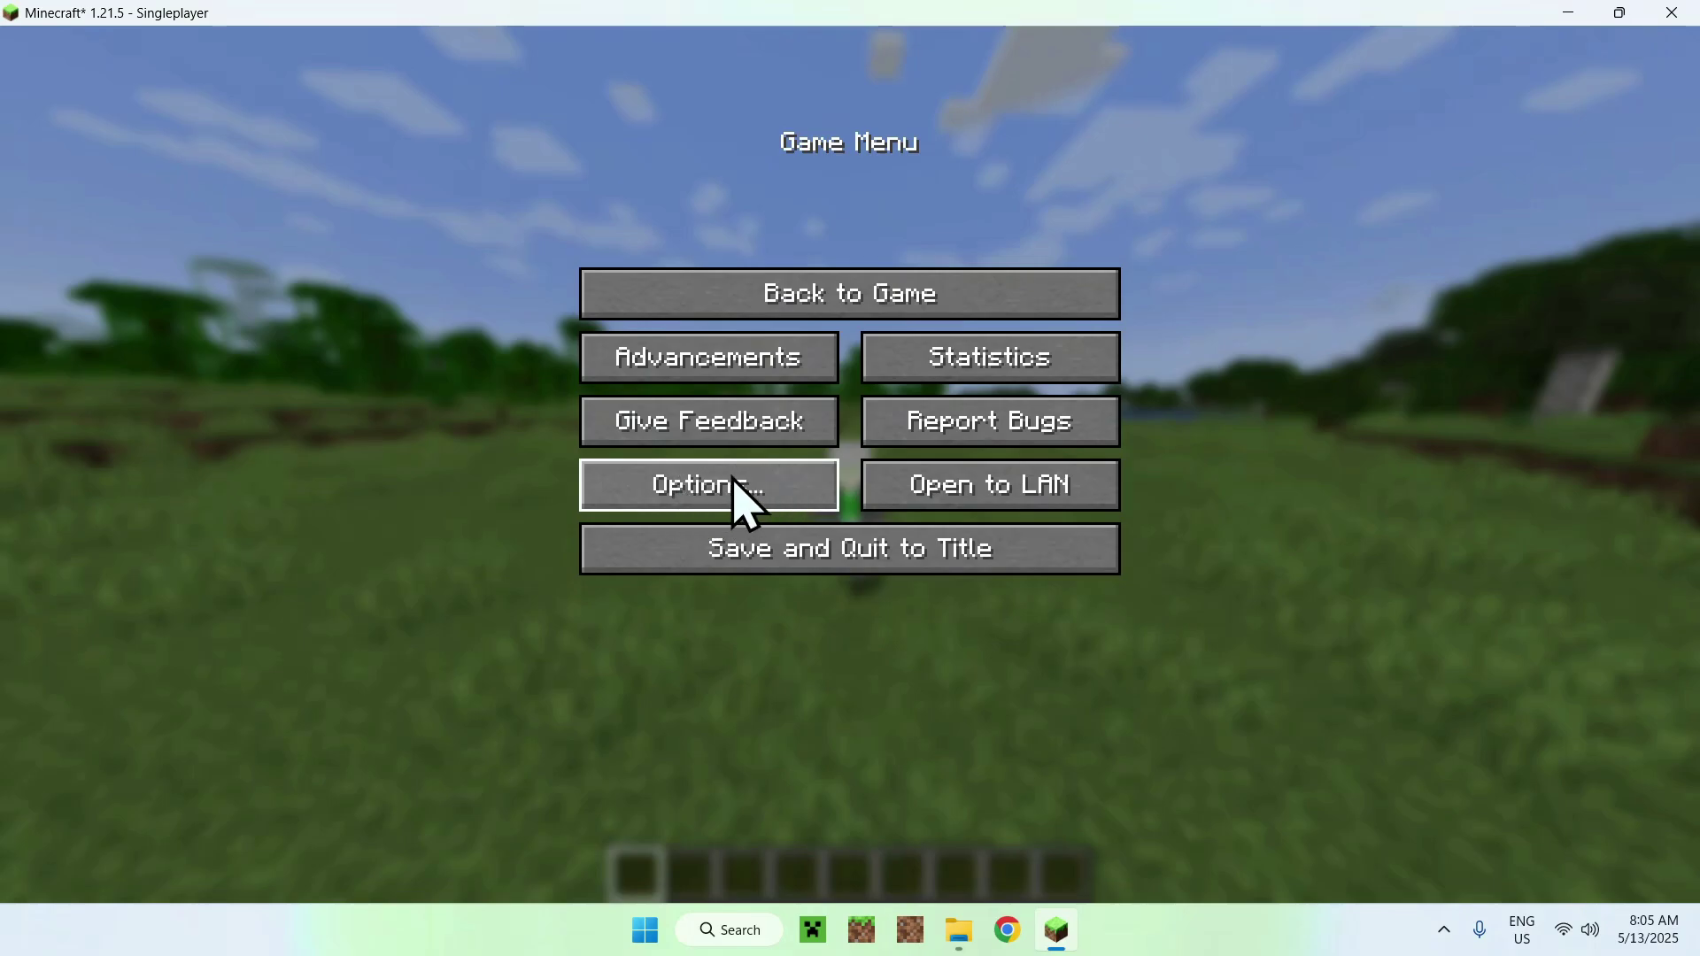
Move Fresh Moves v3.1.1 into the Selected resource packs, confirm with Done, and resume the world.
click(696, 500)
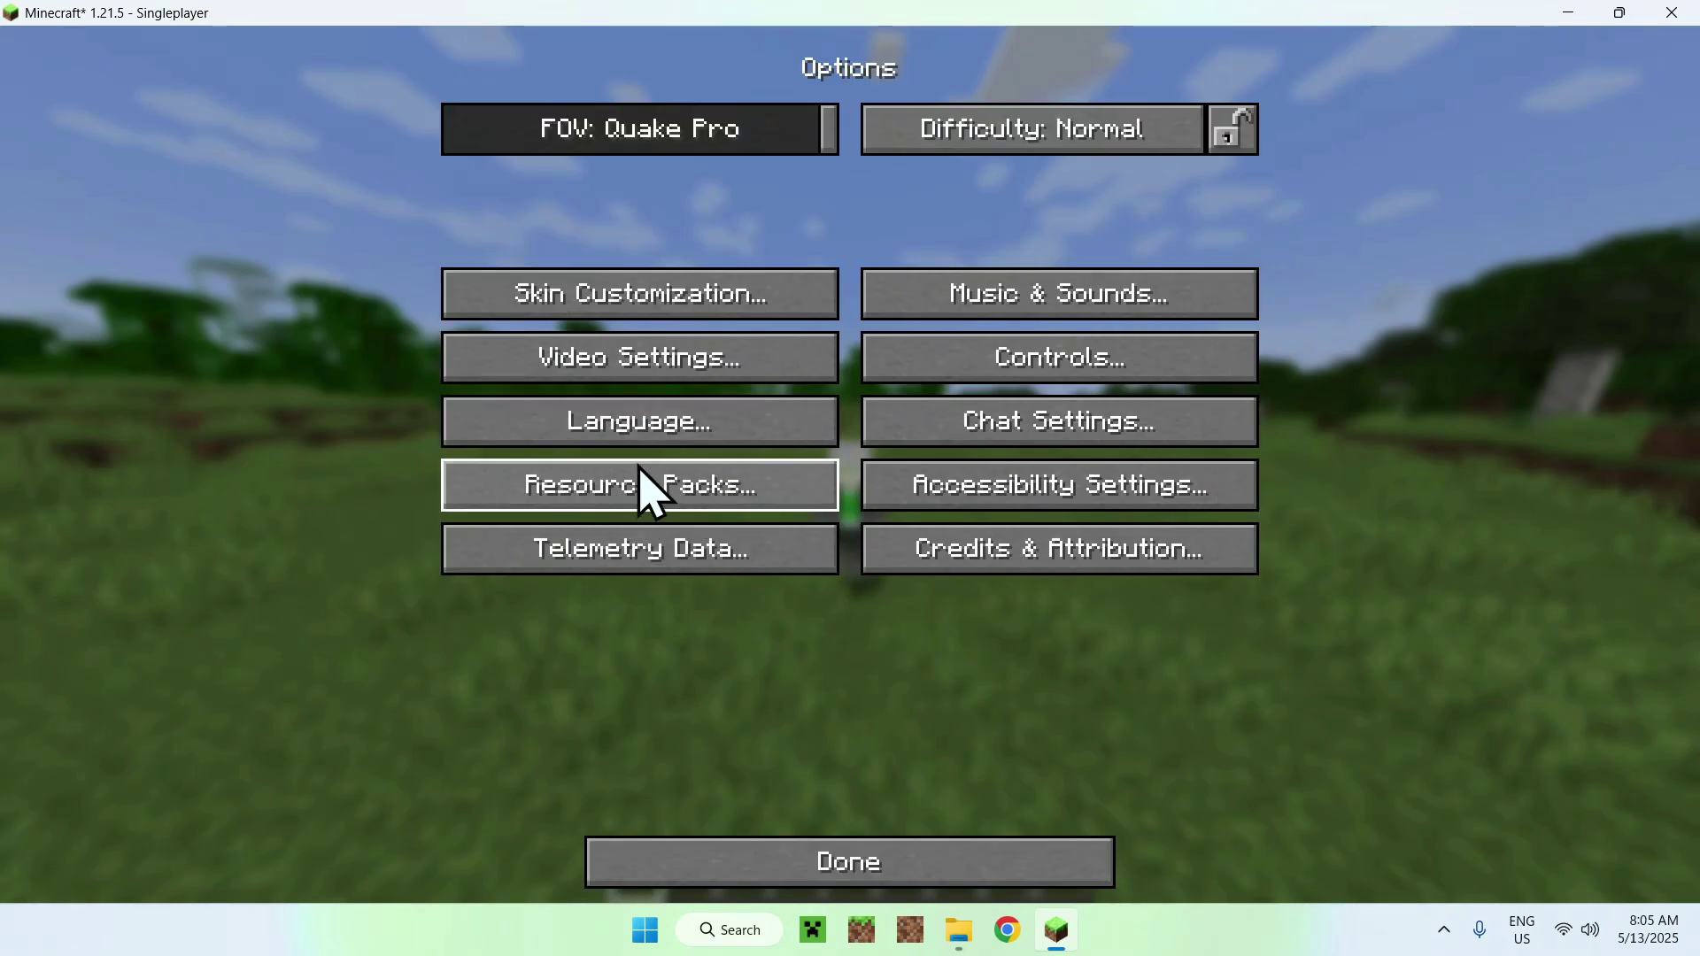
click(638, 492)
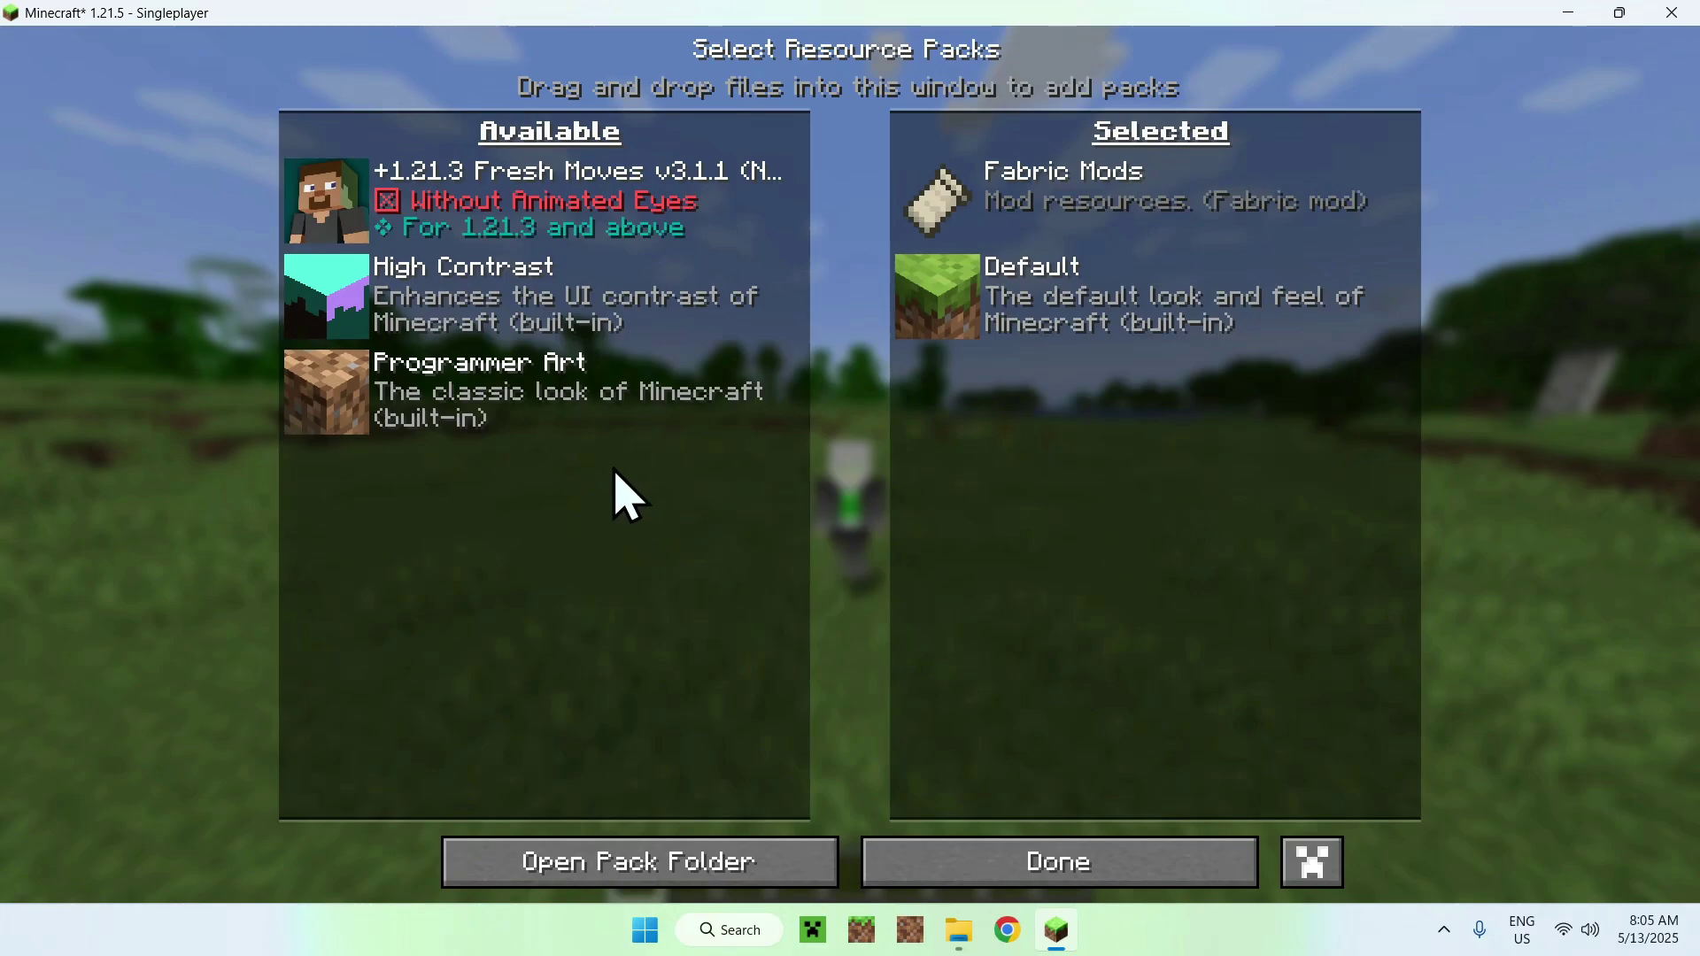
mouse_move(320, 213)
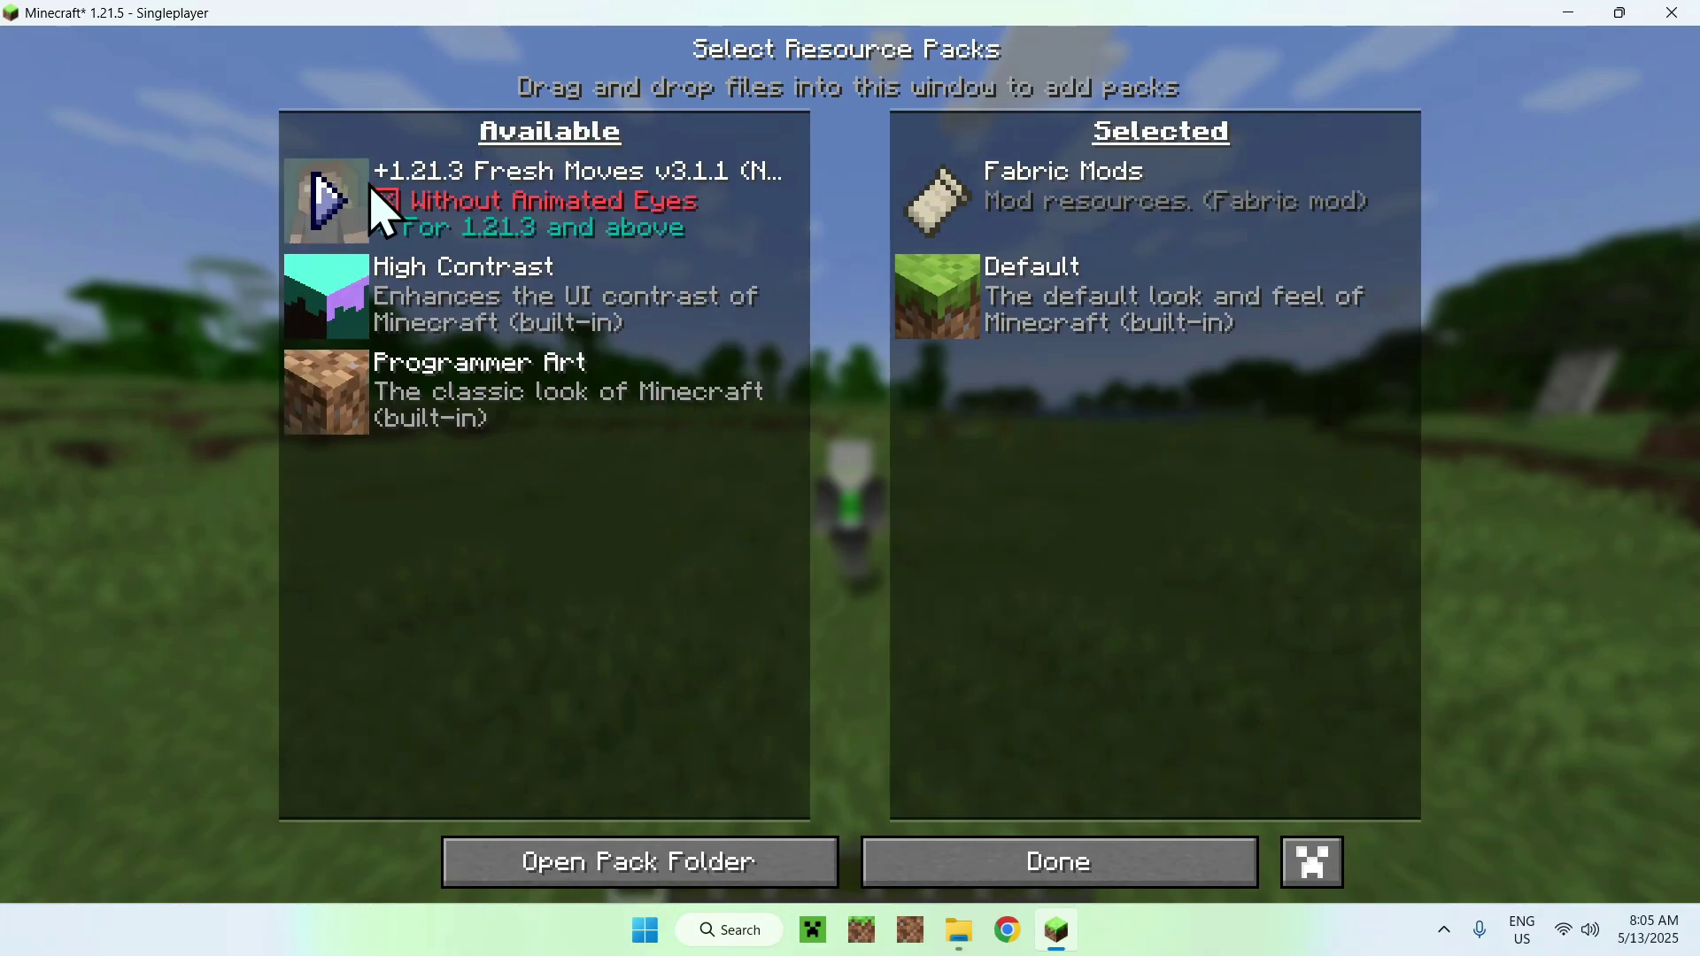
click(317, 205)
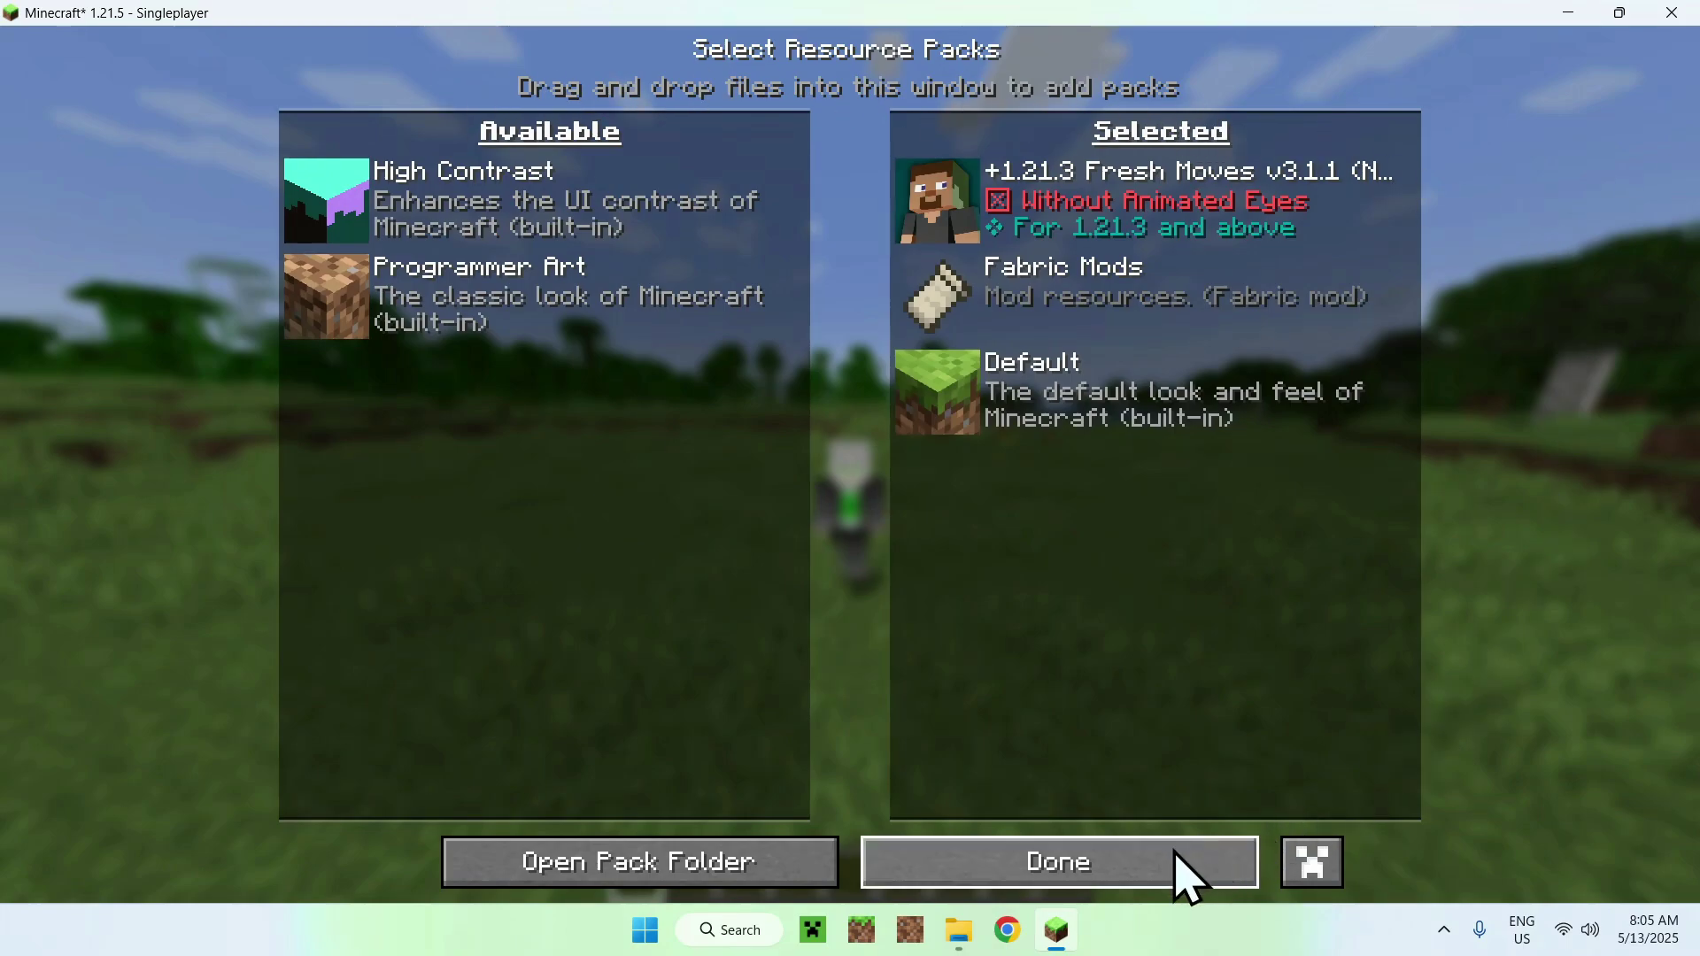
click(1050, 869)
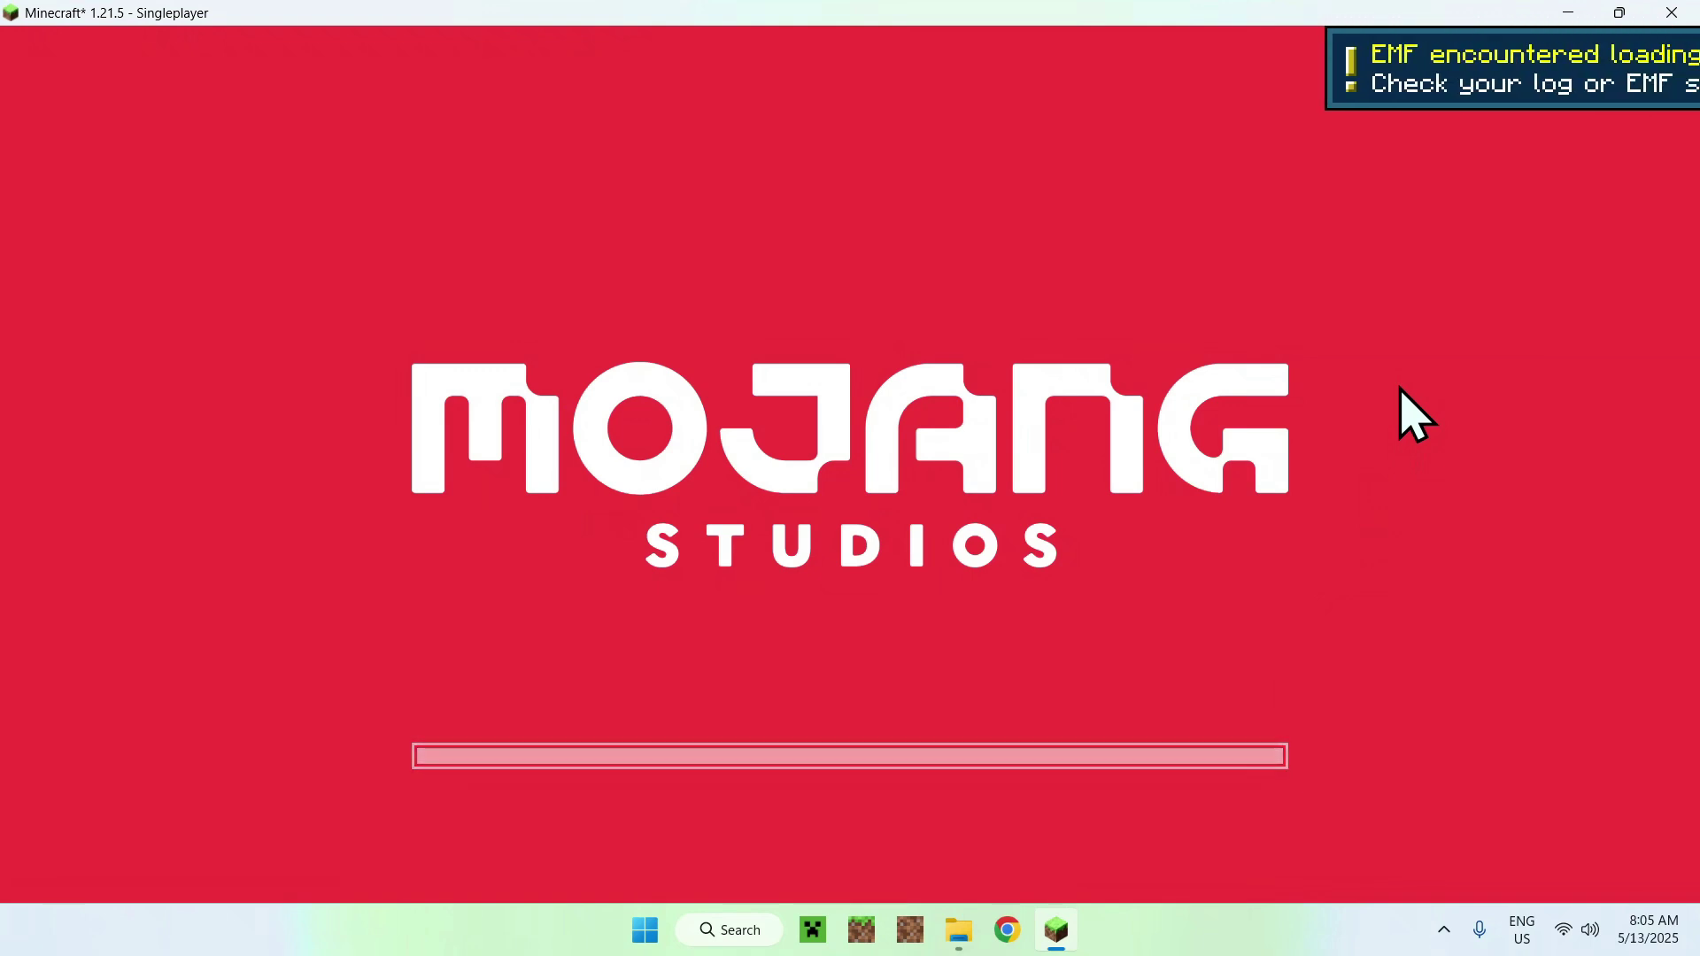
key(Escape)
key(Escape)
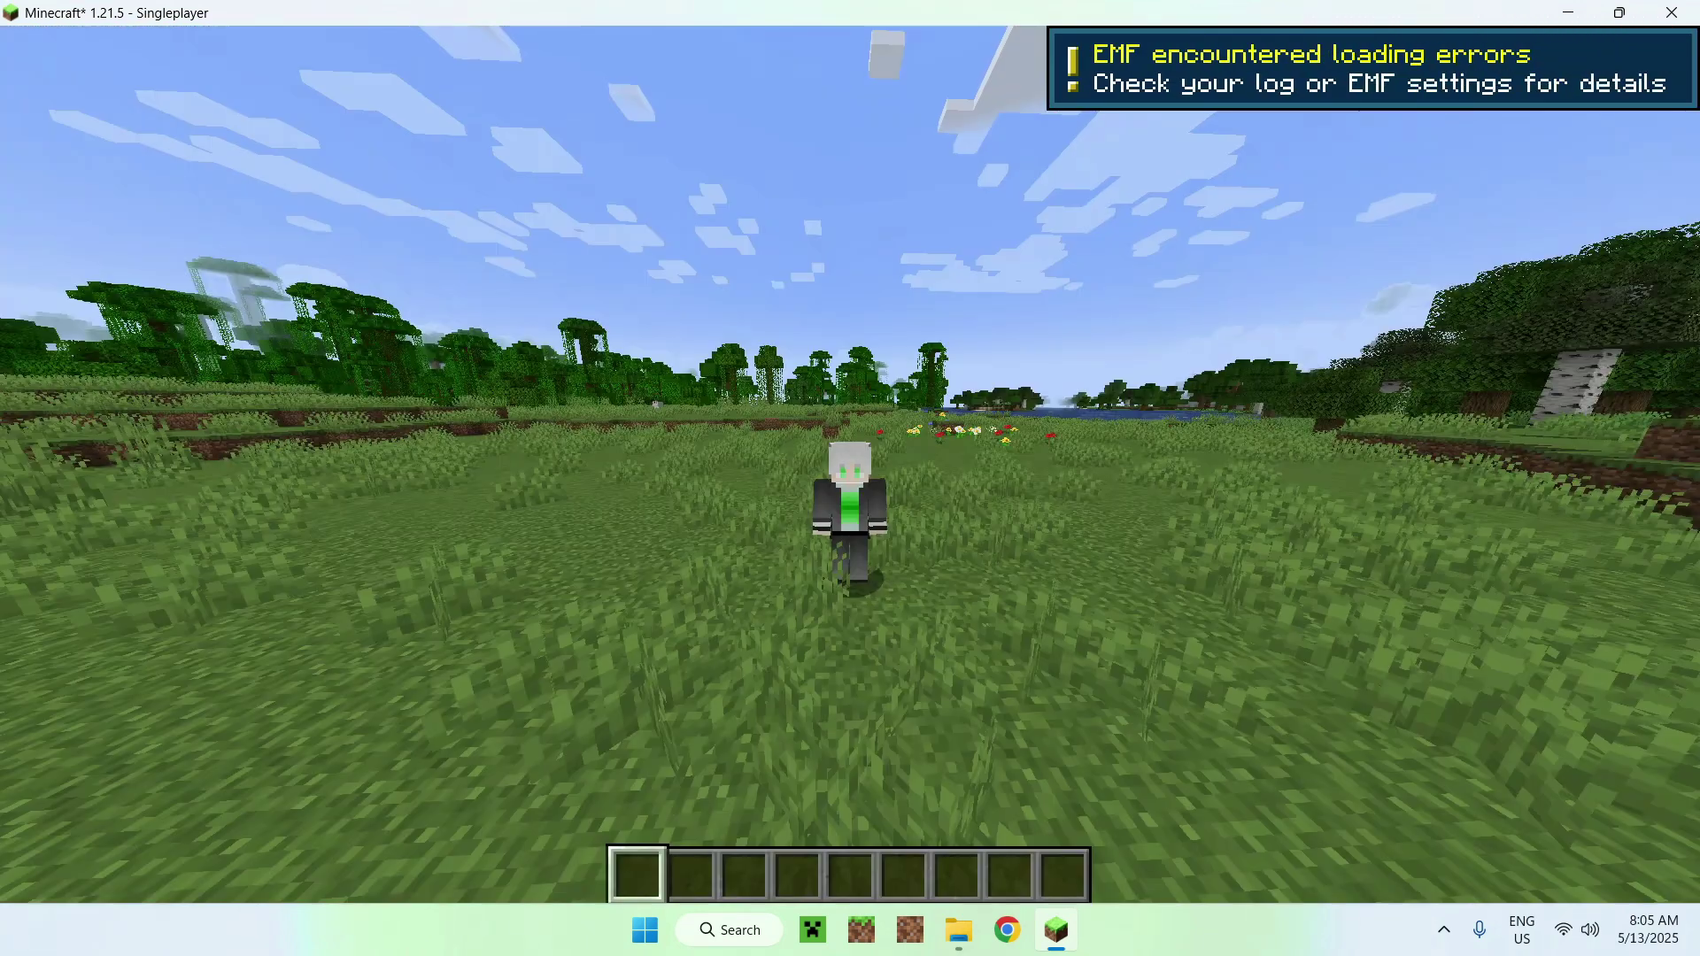